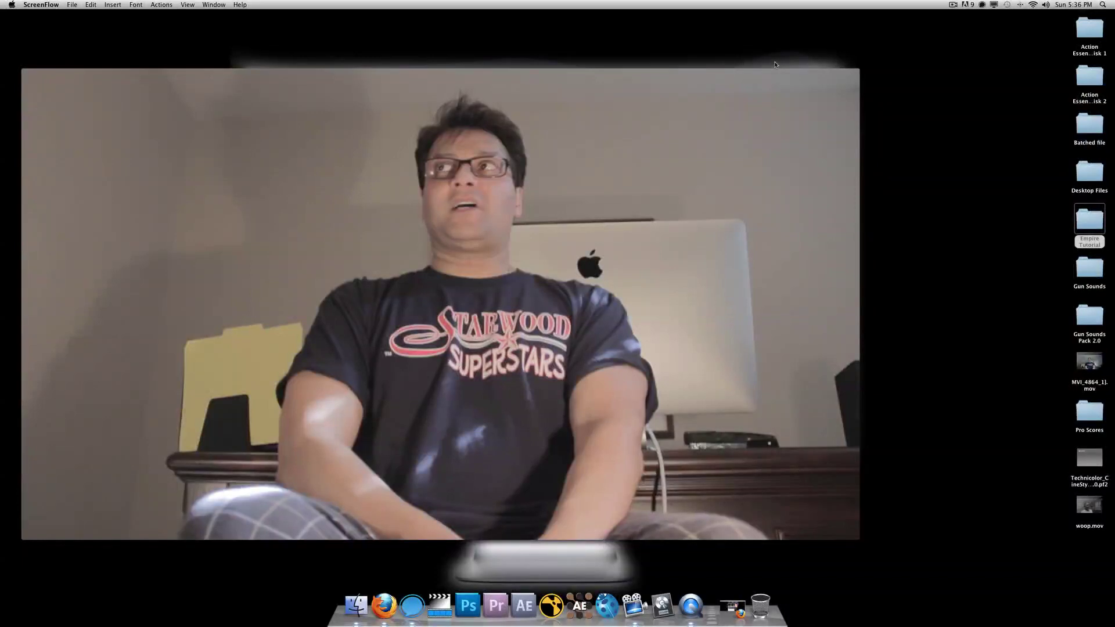
Close the talking-head movie, launch After Effects to an untitled project, and restore the Colorista II page.
{"action": "mouse_move", "coordinate": [775, 99]}
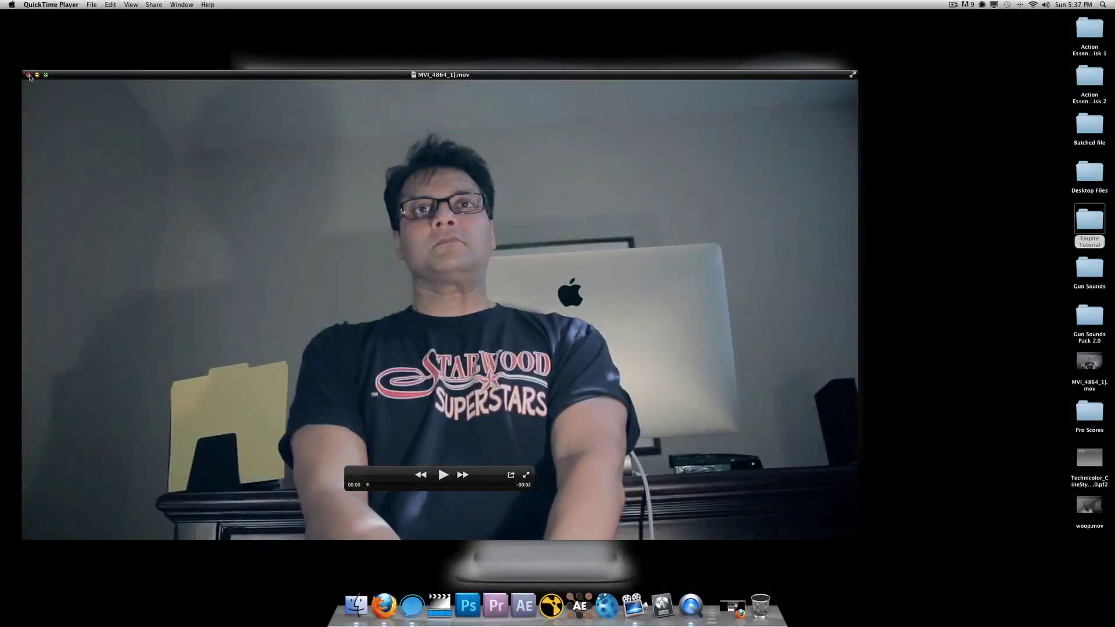
{"action": "left_click", "coordinate": [28, 75]}
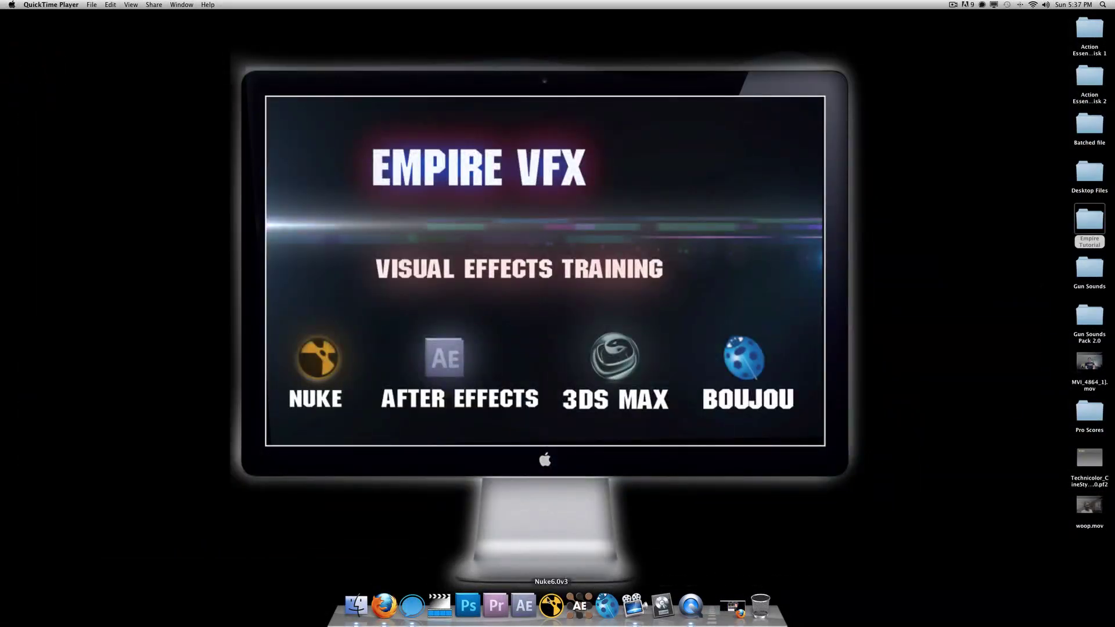
{"action": "left_click", "coordinate": [524, 606]}
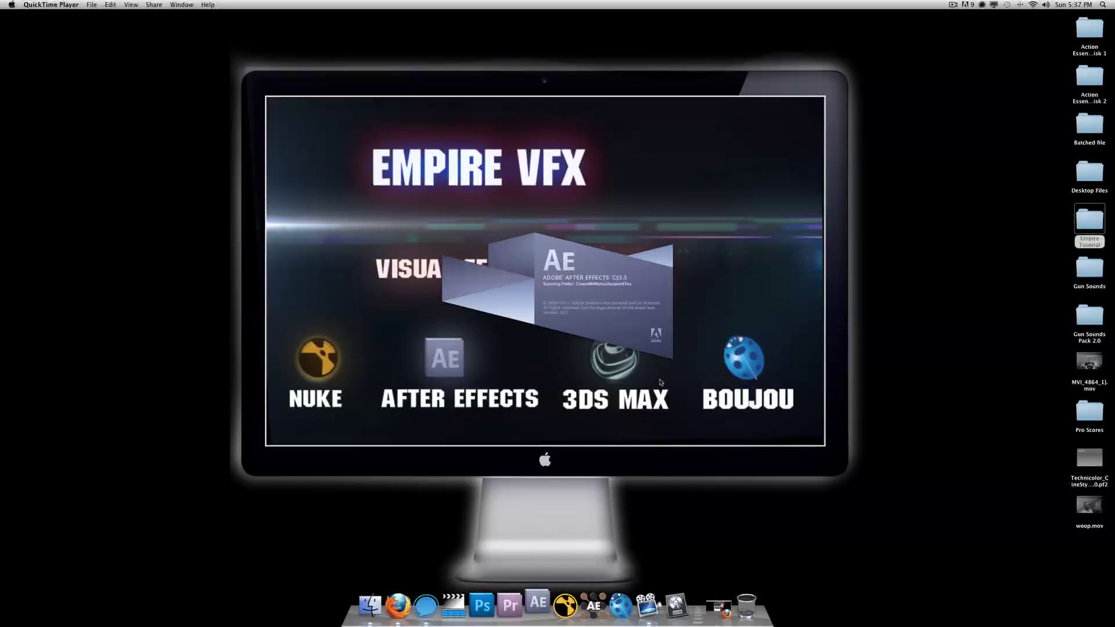
{"action": "left_click", "coordinate": [613, 208]}
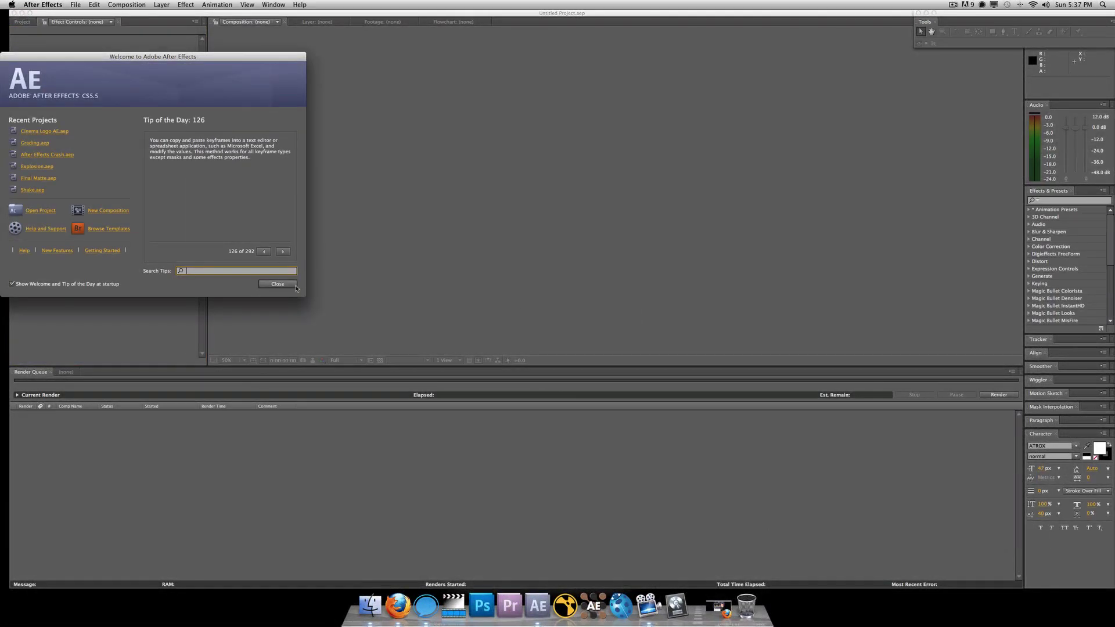
{"action": "left_click", "coordinate": [291, 284]}
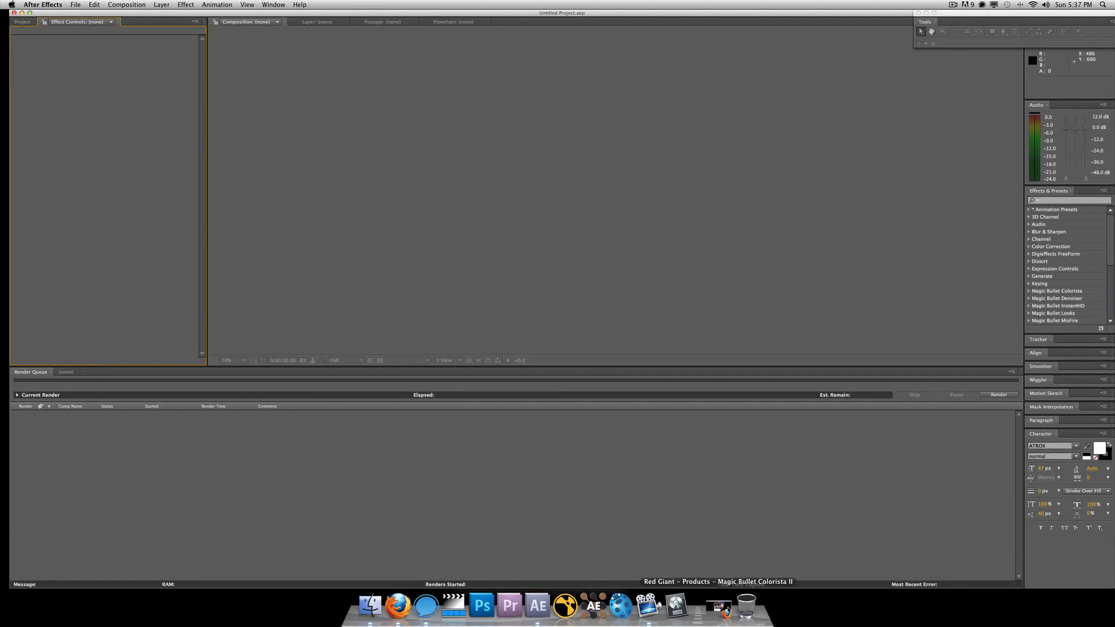
{"action": "left_click", "coordinate": [720, 606]}
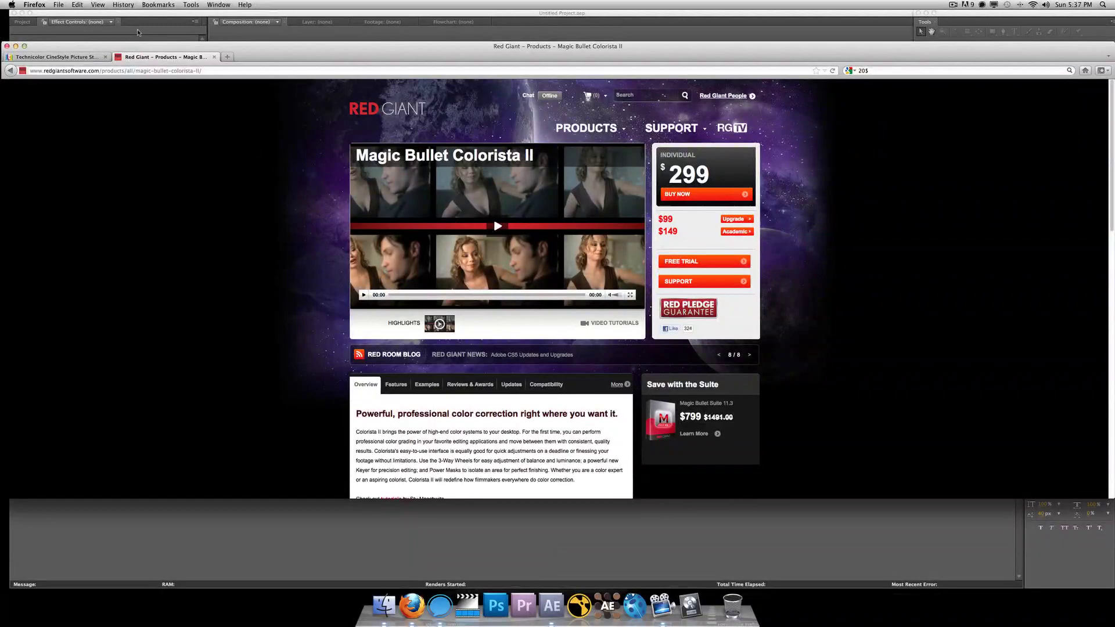
Search Google in a new tab for 'canon 60d', then refine it to 'canon 60d standard picture'.
{"action": "left_click", "coordinate": [227, 57]}
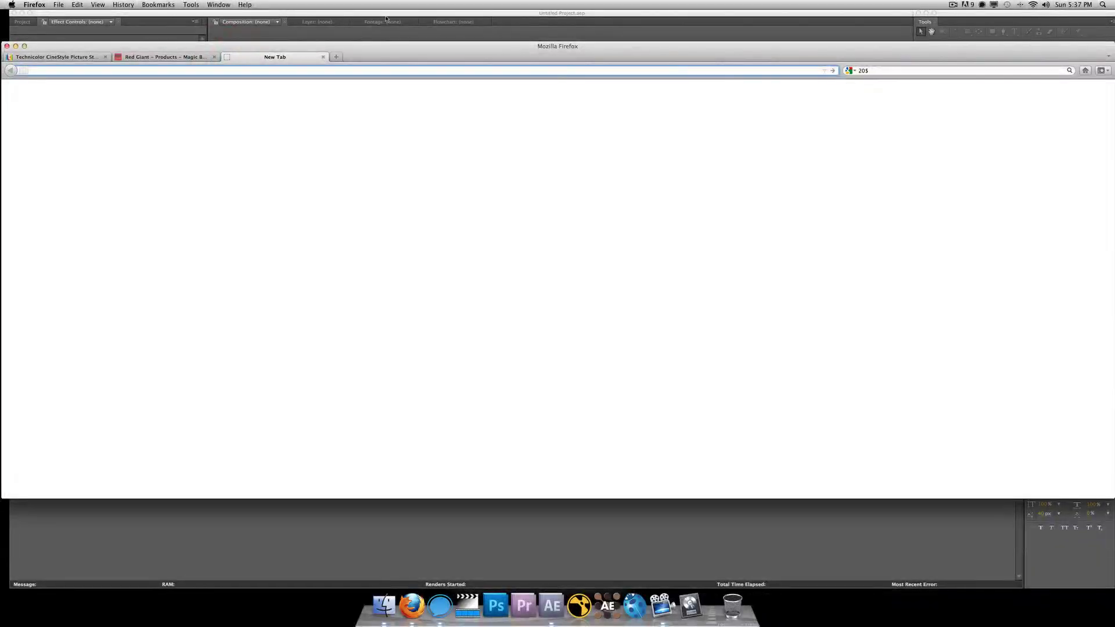
{"action": "type", "text": "canon 60d"}
{"action": "key", "text": "Return"}
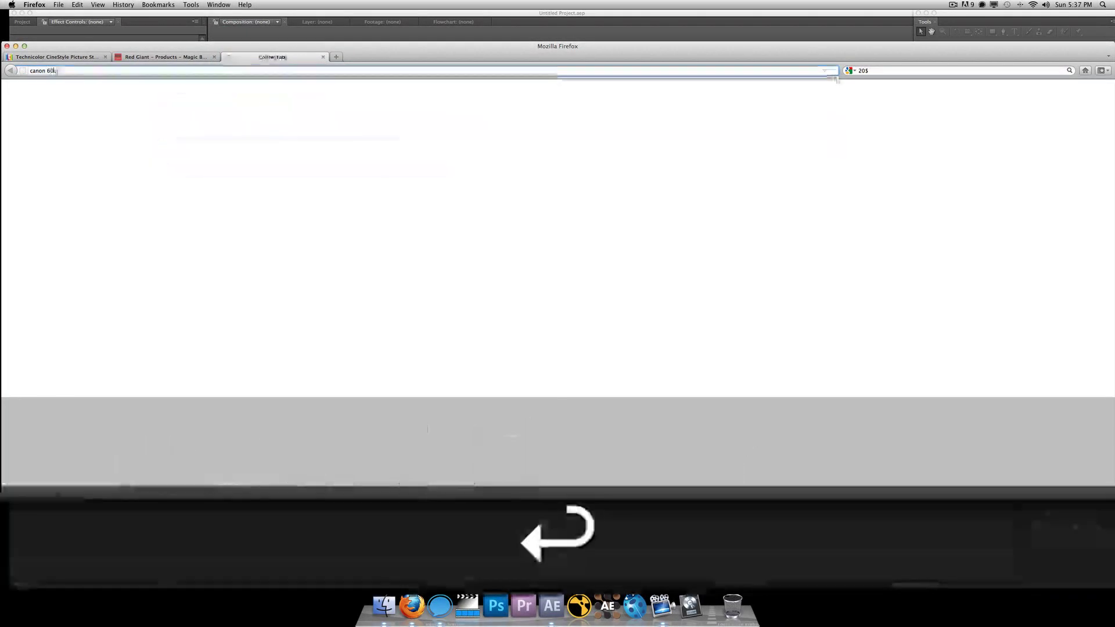
{"action": "left_click", "coordinate": [288, 108]}
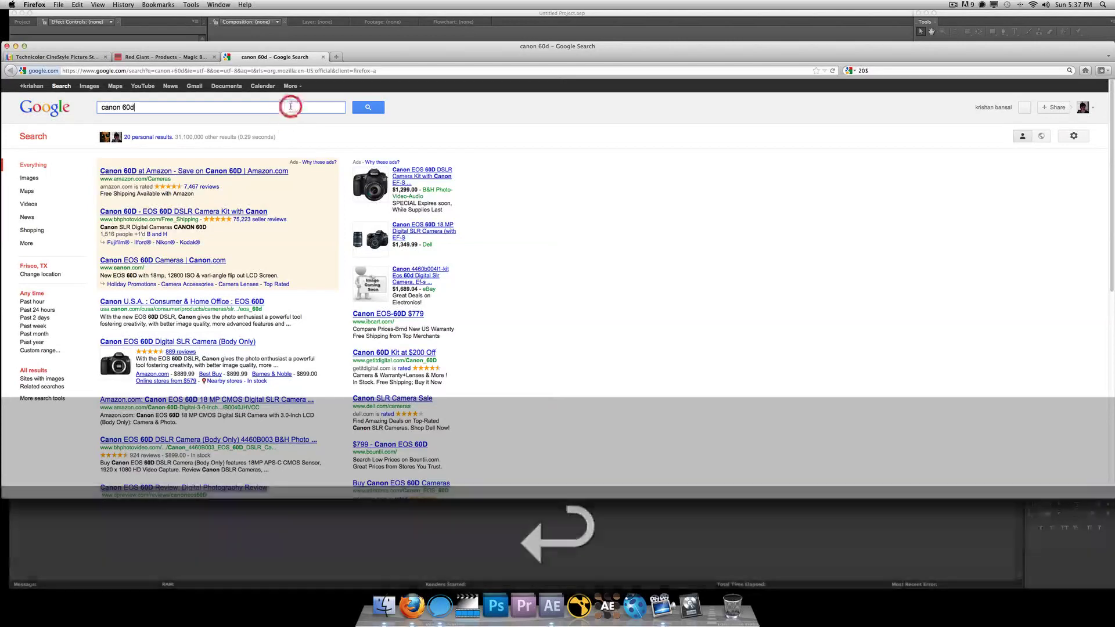
{"action": "type", "text": "stand"}
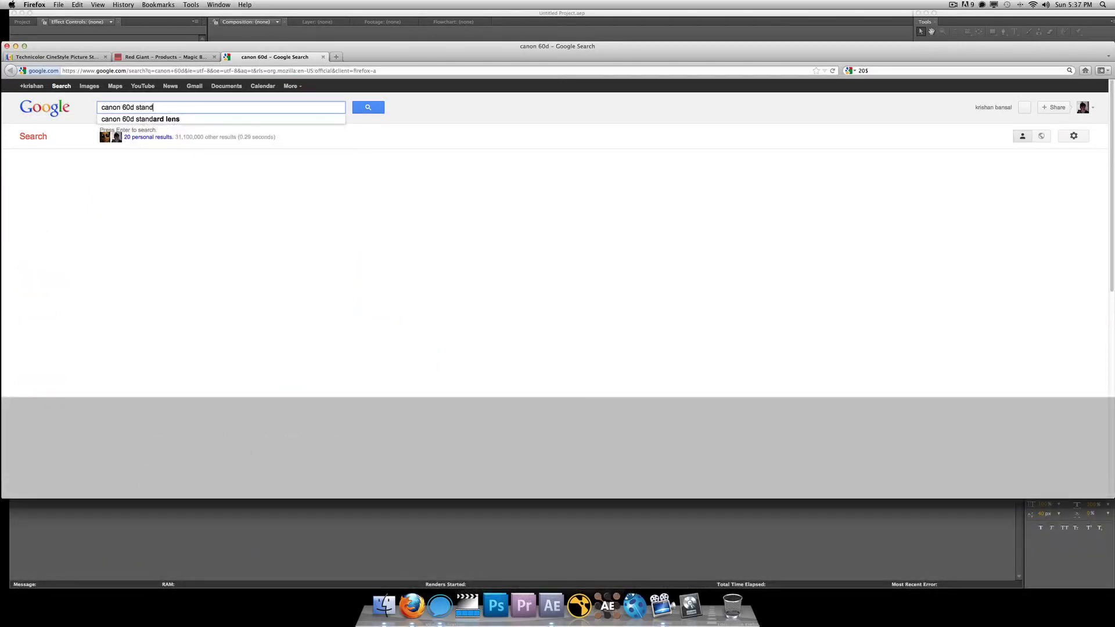
{"action": "type", "text": "ard"}
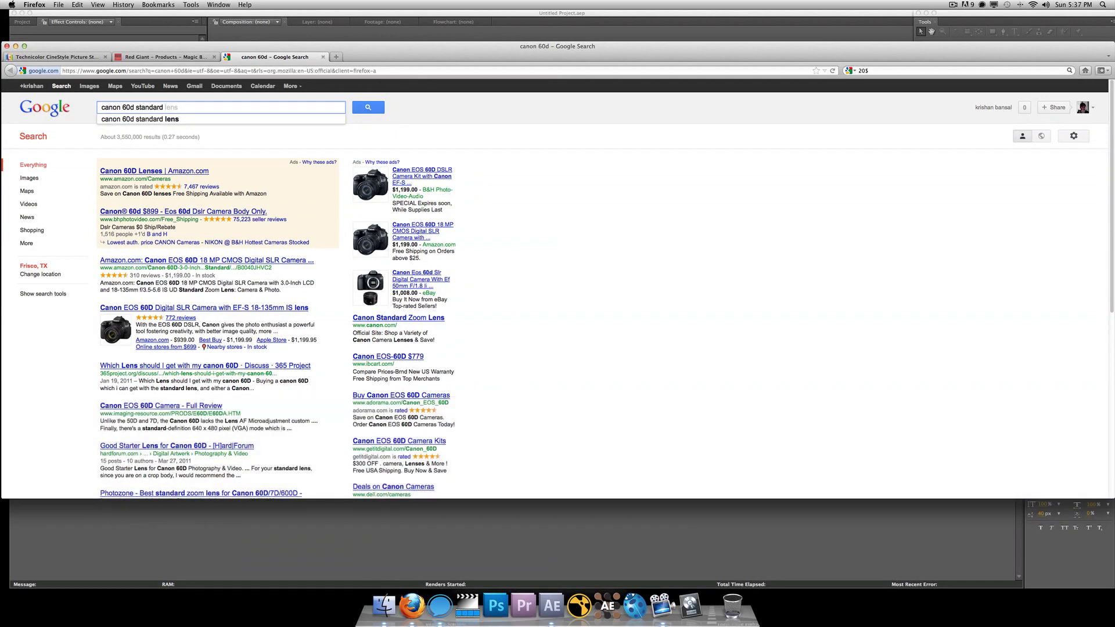
{"action": "type", "text": " pictu"}
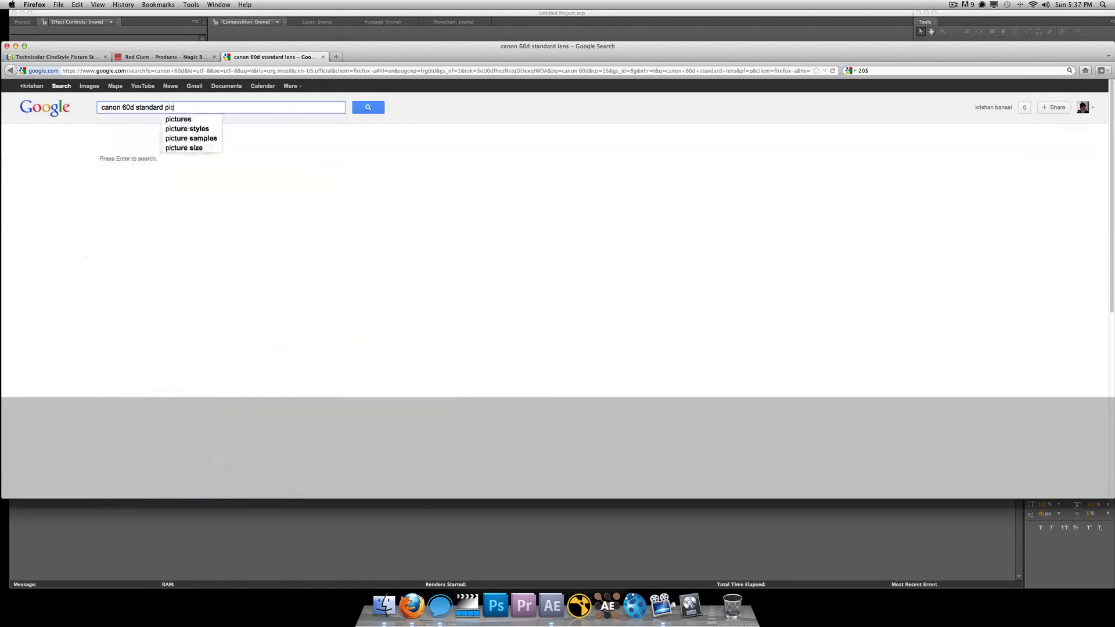
{"action": "type", "text": "re"}
{"action": "key", "text": "Return"}
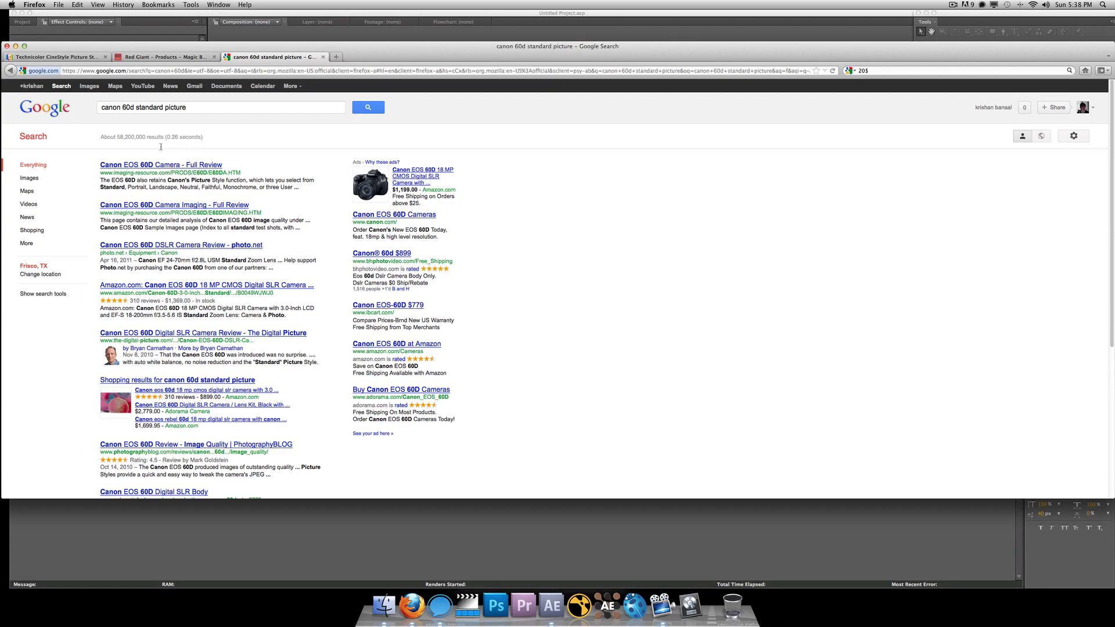
Replace the query with 'red epic' and open the RED Store EPIC result.
{"action": "left_click", "coordinate": [204, 108]}
{"action": "triple_click", "coordinate": [206, 105]}
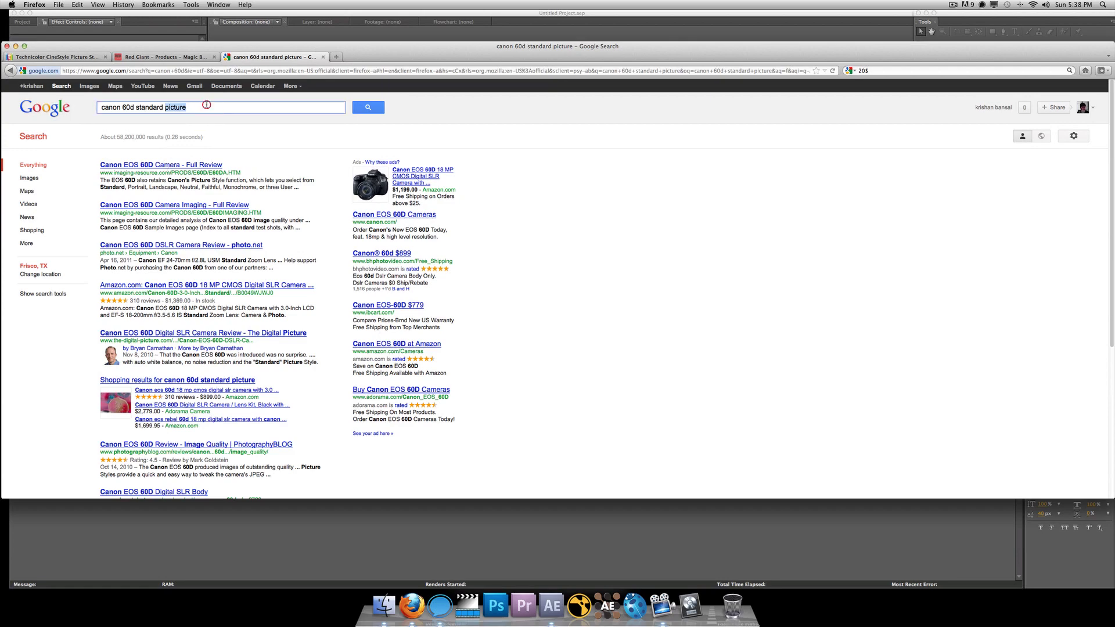
{"action": "key", "text": "BackSpace"}
{"action": "type", "text": "red epic"}
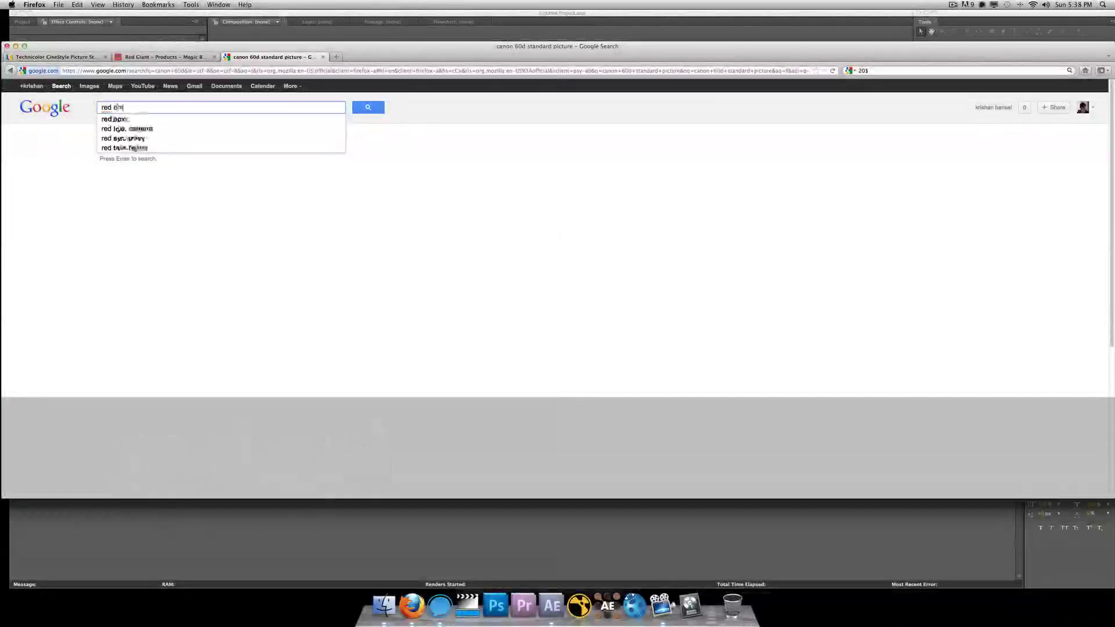
{"action": "key", "text": "Return"}
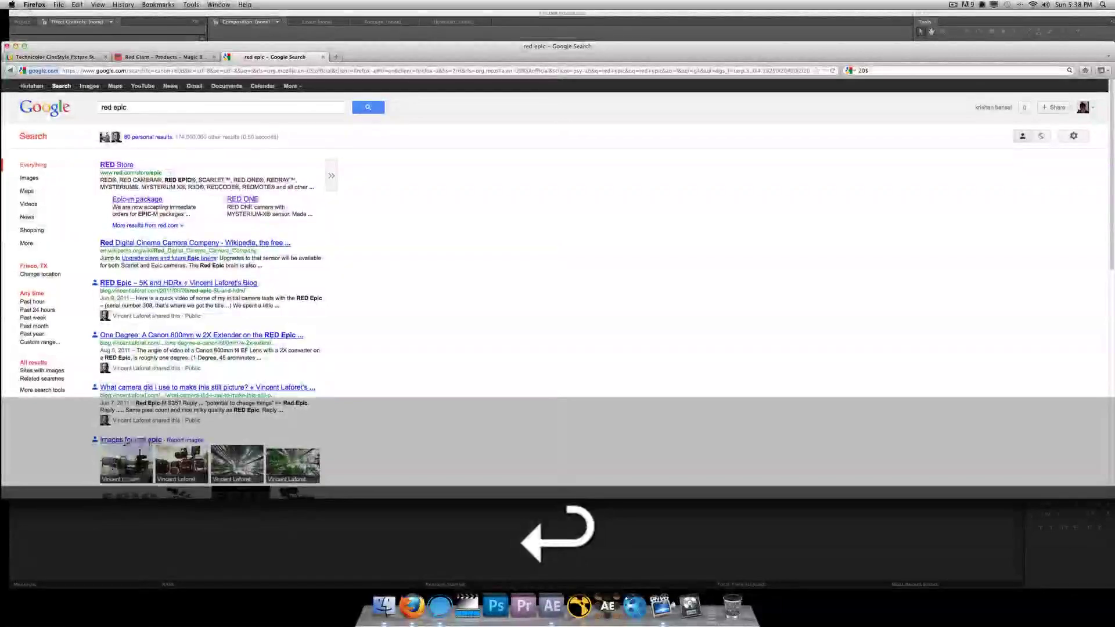
{"action": "left_click", "coordinate": [124, 165]}
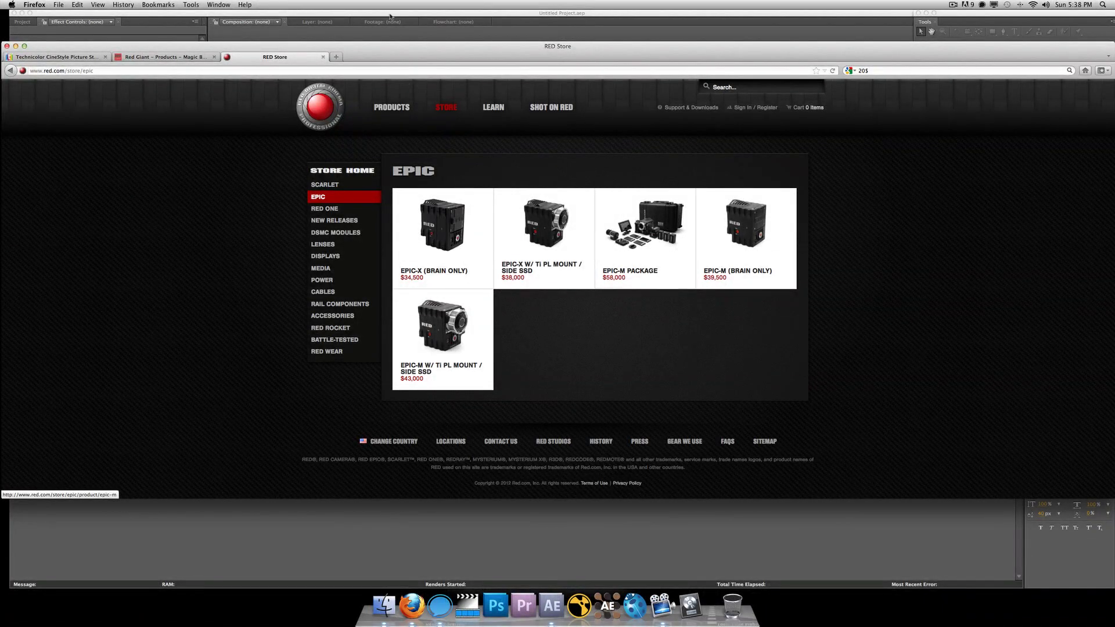
Go back to the results, close that tab, and show the Technicolor CineStyle page.
{"action": "left_click", "coordinate": [11, 71]}
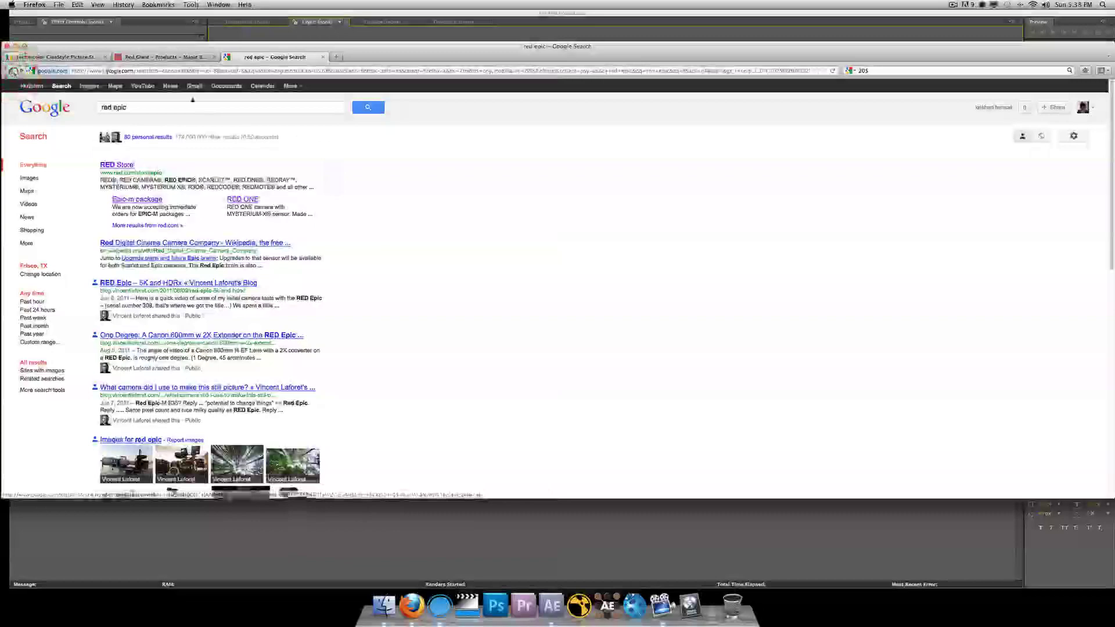
{"action": "left_click", "coordinate": [194, 111]}
{"action": "left_click", "coordinate": [323, 57]}
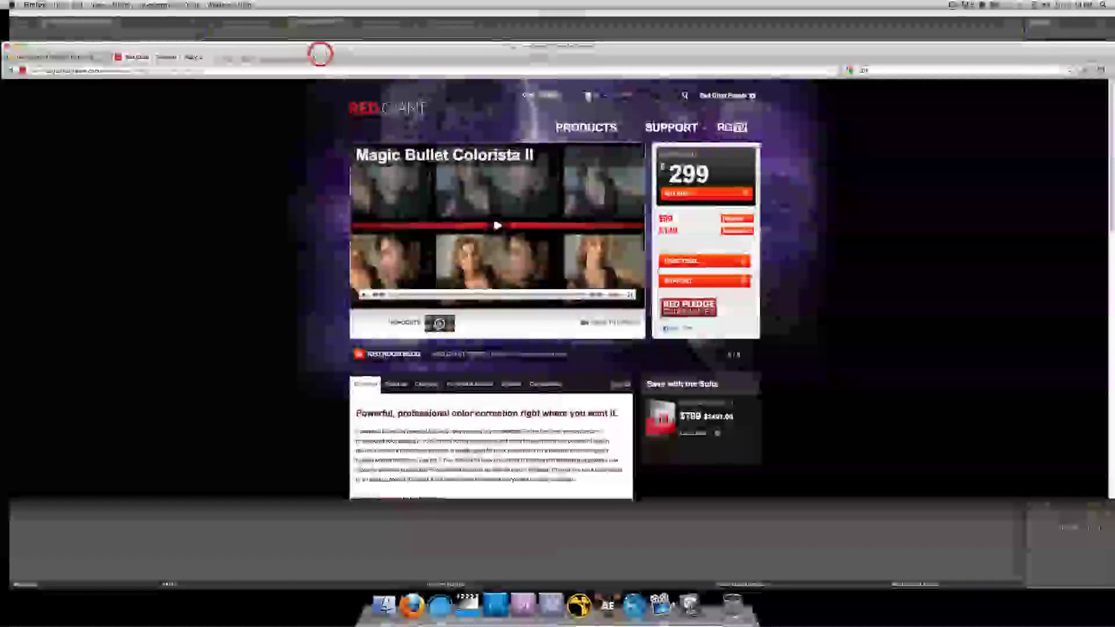
{"action": "left_click", "coordinate": [81, 57]}
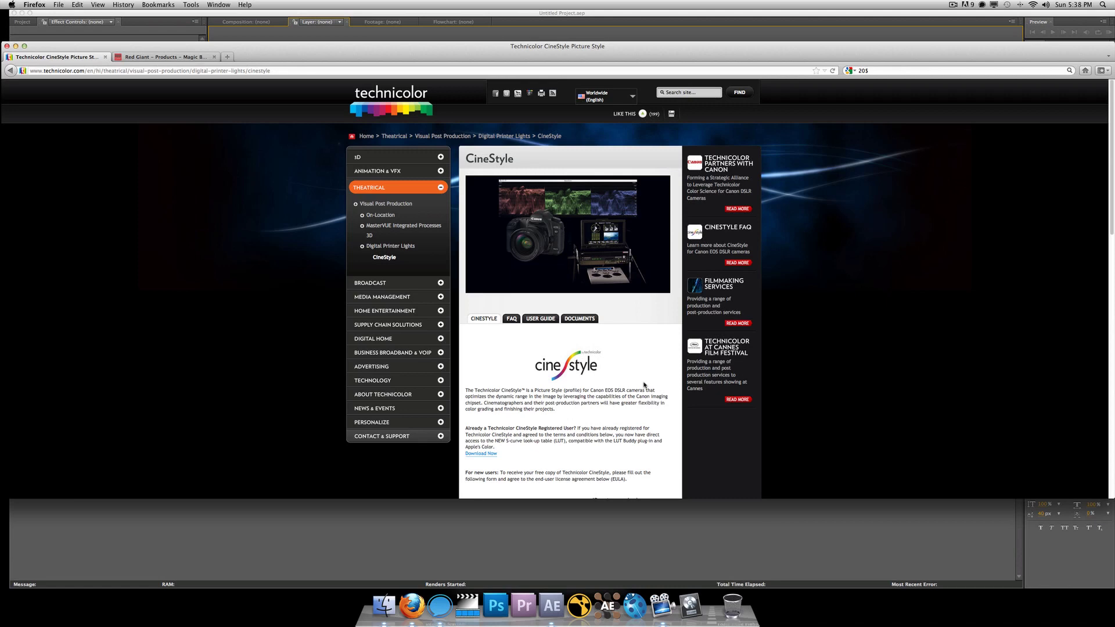
Close the Technicolor tab and play the Colorista II product video from the start.
{"action": "left_click", "coordinate": [106, 57]}
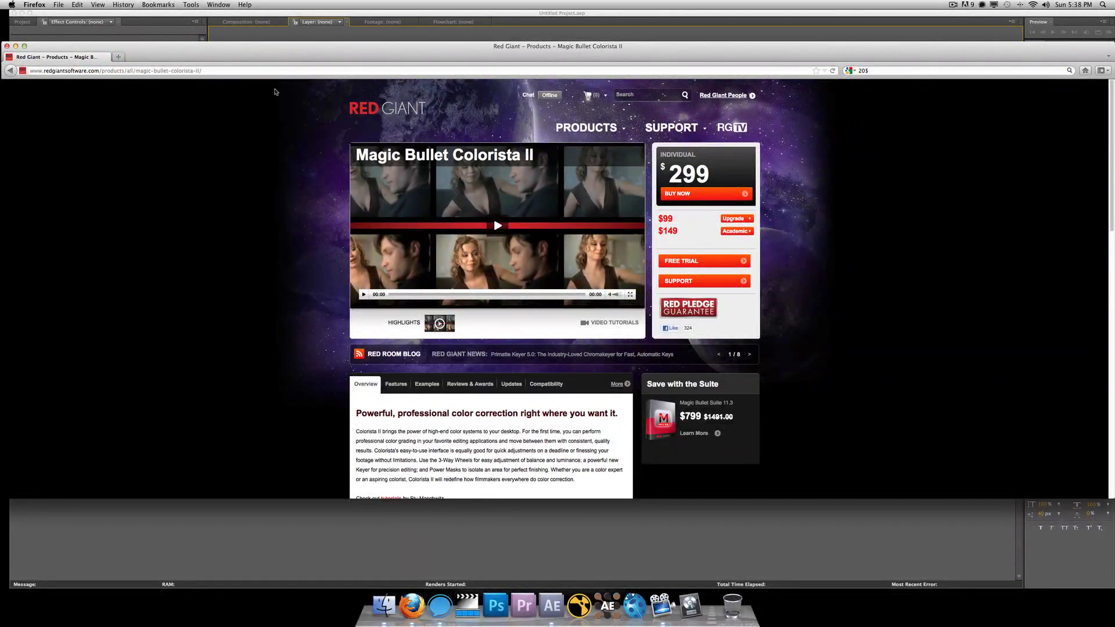
{"action": "left_click", "coordinate": [495, 226]}
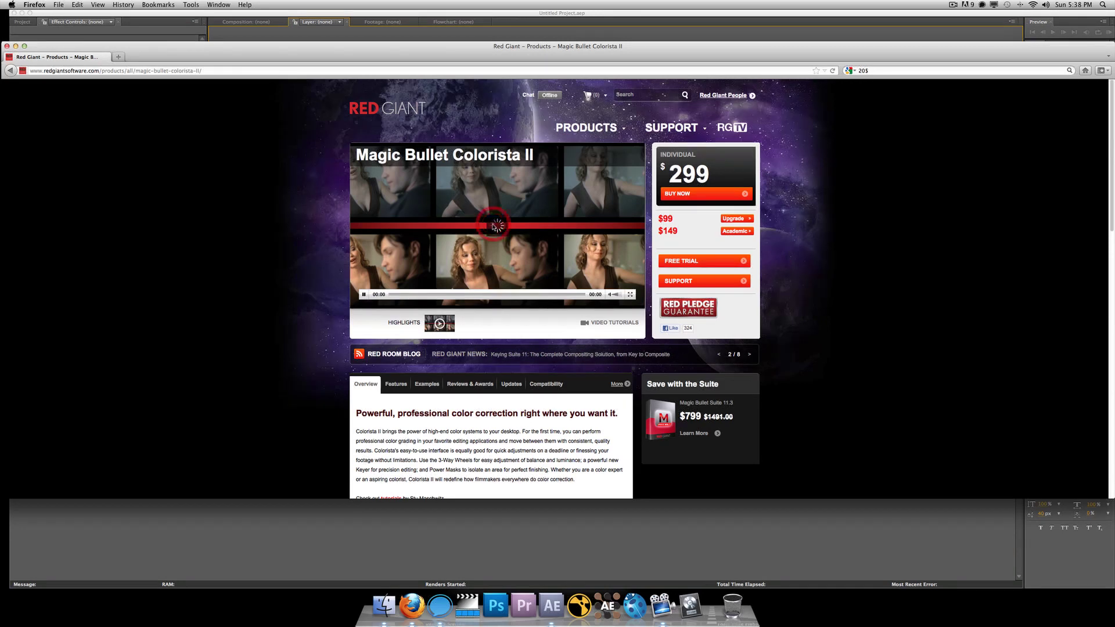
{"action": "left_click", "coordinate": [364, 294]}
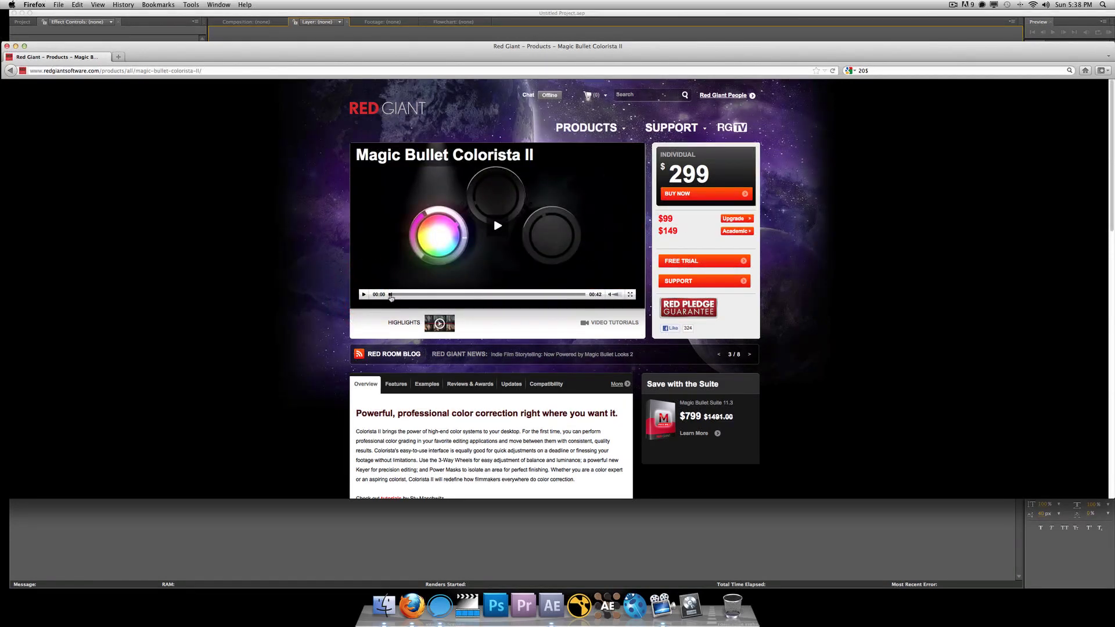
{"action": "left_click", "coordinate": [379, 297]}
{"action": "left_click", "coordinate": [365, 295]}
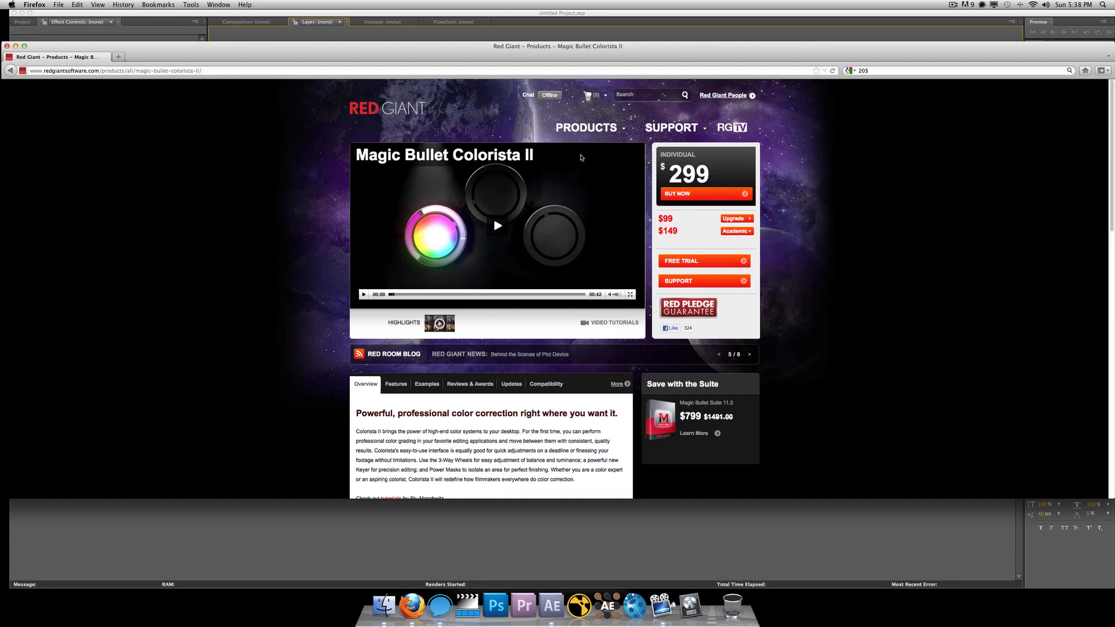
Scroll through the Colorista II product page and back to the top.
{"action": "scroll", "coordinate": [473, 208], "scroll_direction": "down", "scroll_amount": 15}
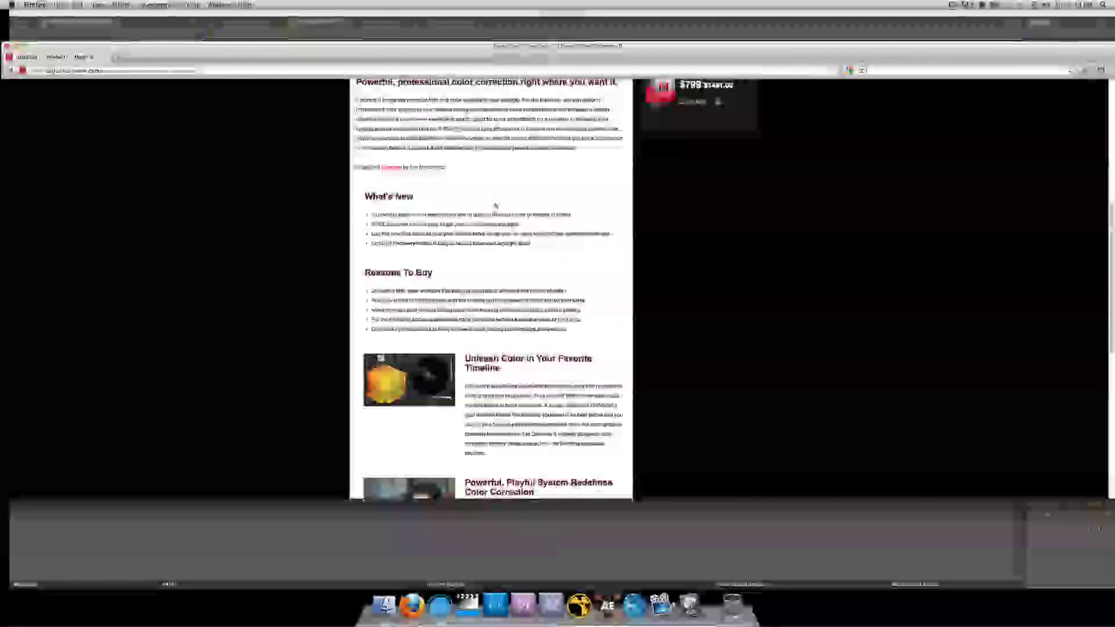
{"action": "scroll", "coordinate": [489, 216], "scroll_direction": "up", "scroll_amount": 5}
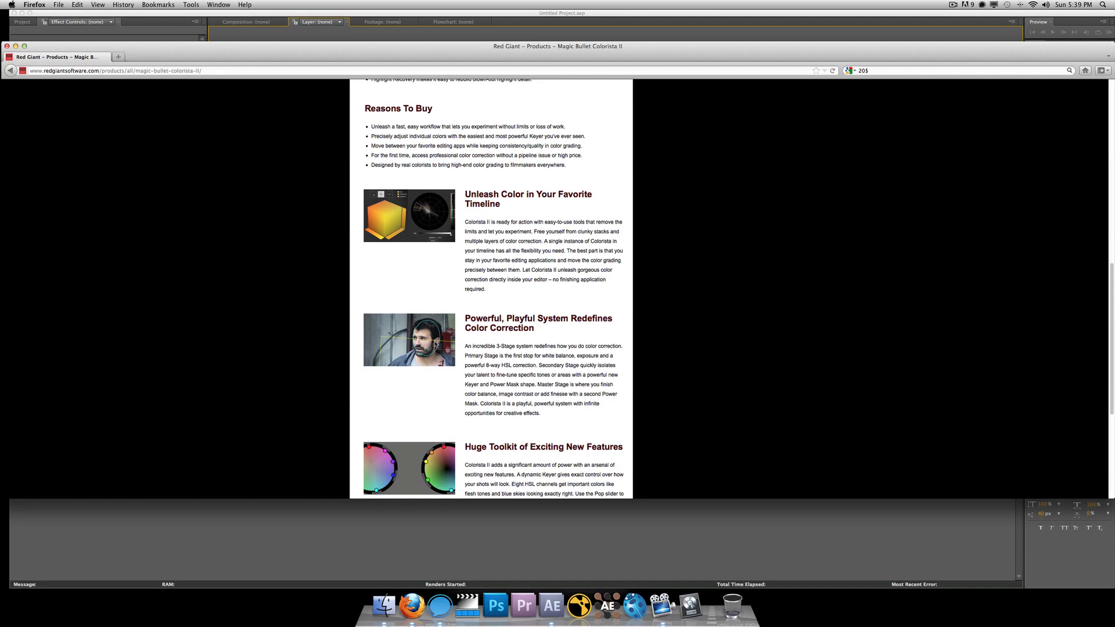
{"action": "scroll", "coordinate": [437, 343], "scroll_direction": "down", "scroll_amount": 2}
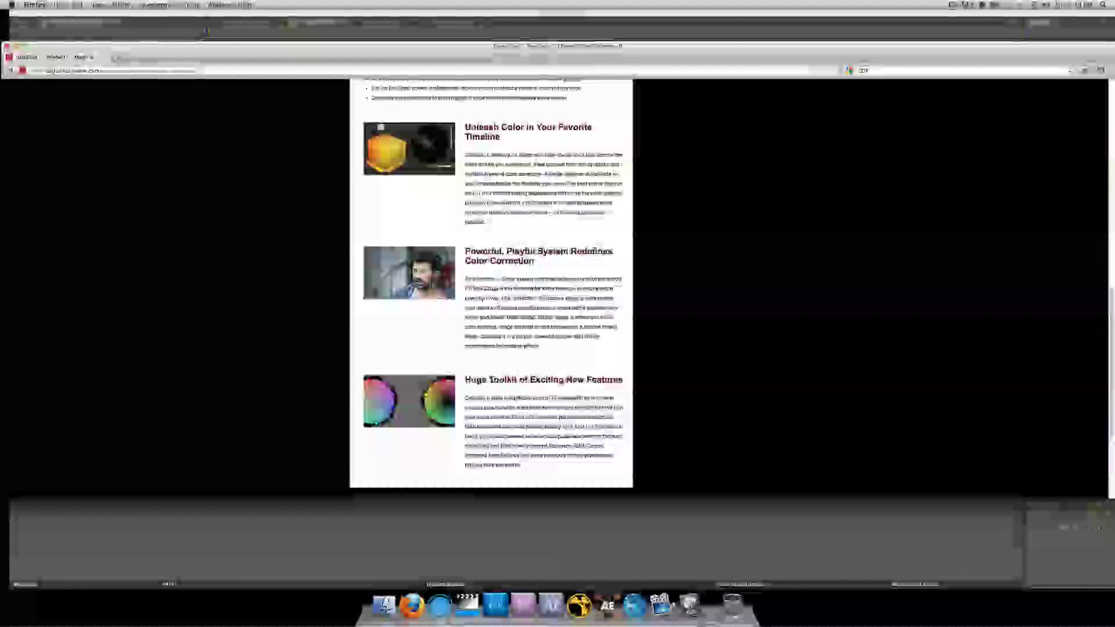
{"action": "scroll", "coordinate": [437, 263], "scroll_direction": "up", "scroll_amount": 5}
{"action": "scroll", "coordinate": [437, 262], "scroll_direction": "up", "scroll_amount": 5}
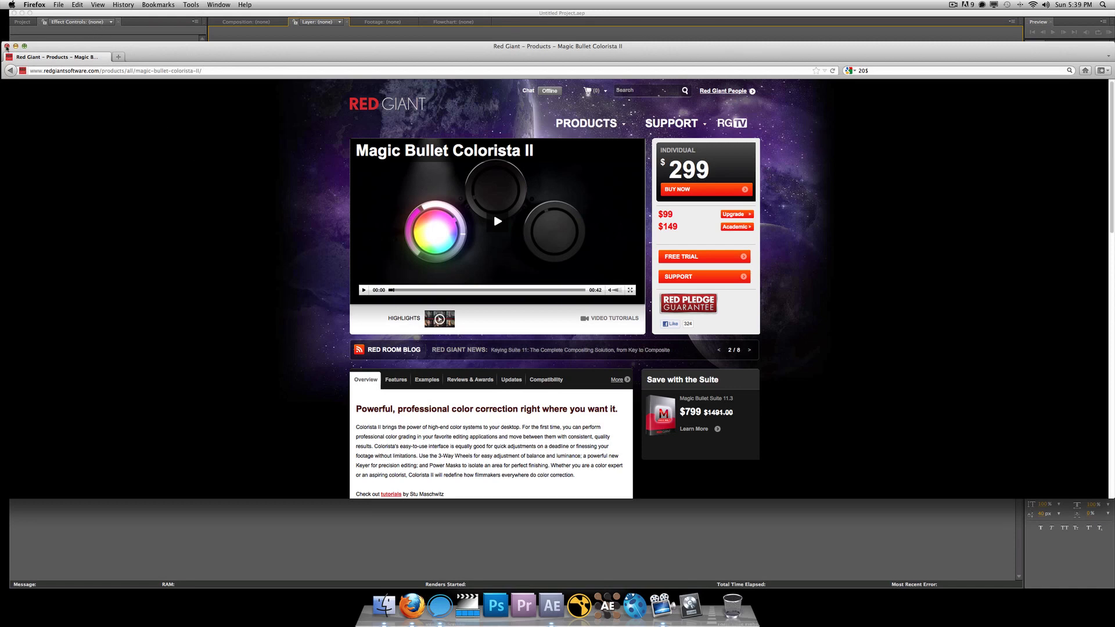
Back in After Effects, import MVI_4864.MOV from recent footage and make a composition from it.
{"action": "left_click", "coordinate": [7, 47]}
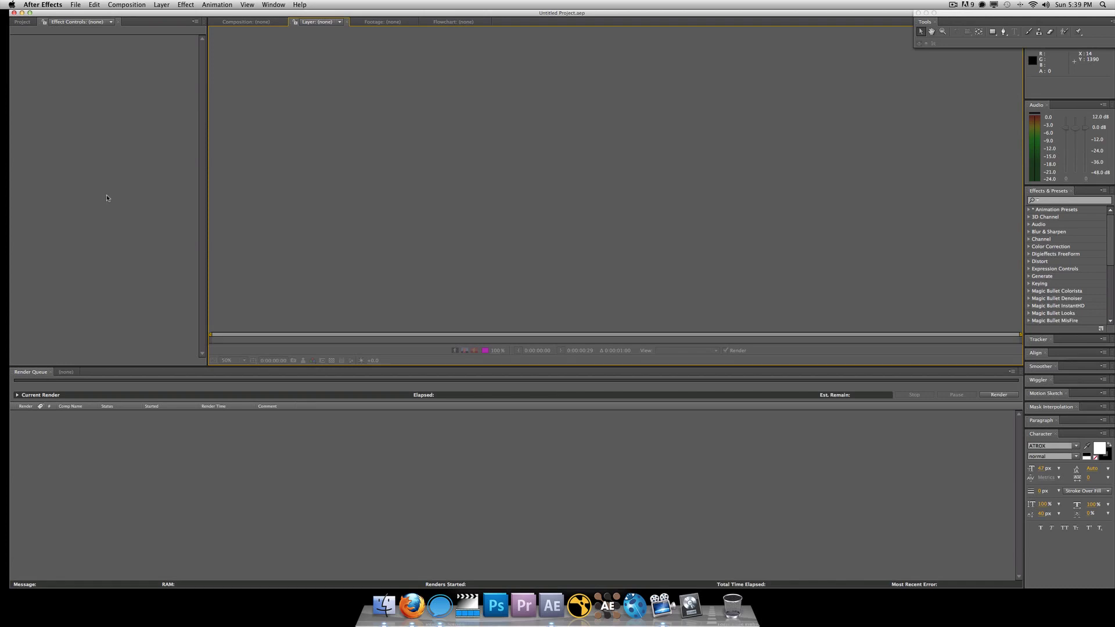
{"action": "left_click", "coordinate": [73, 5]}
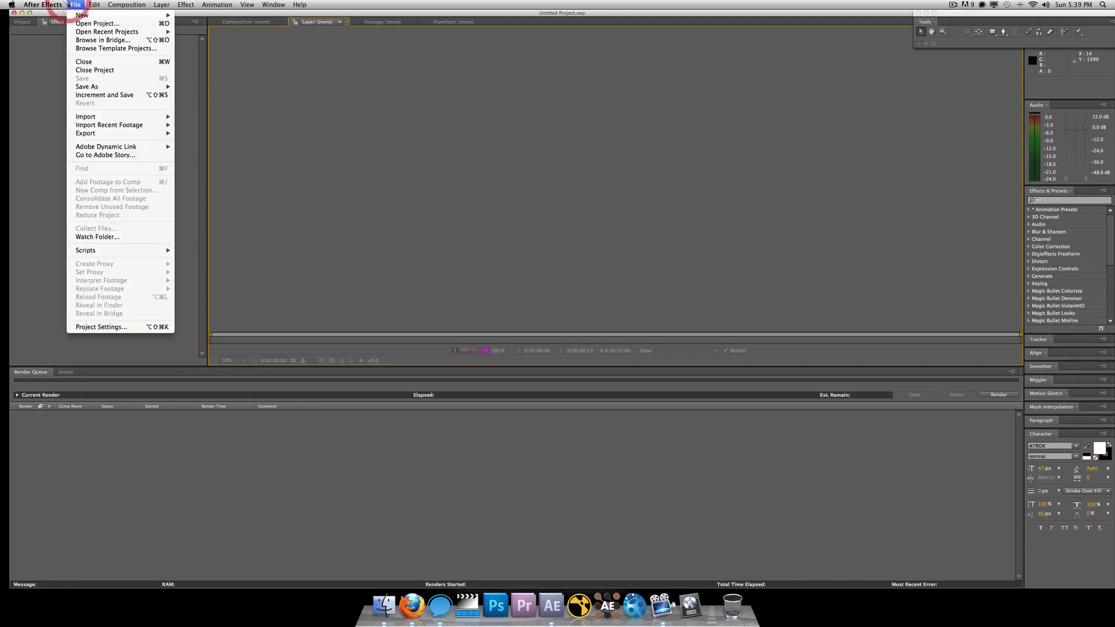
{"action": "mouse_move", "coordinate": [123, 132]}
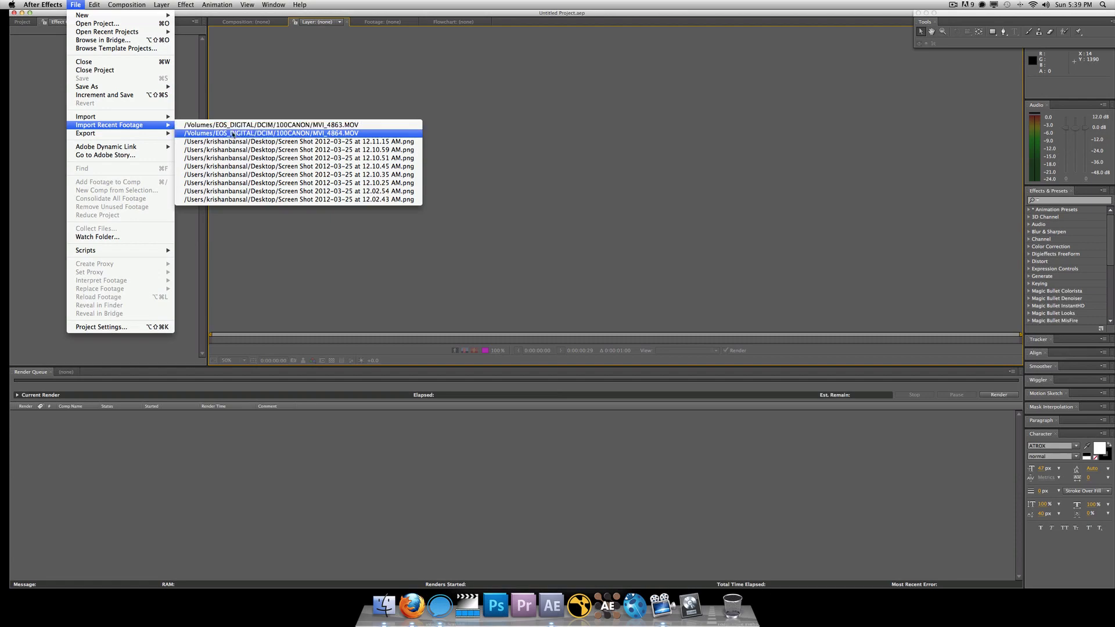
{"action": "left_click", "coordinate": [233, 133]}
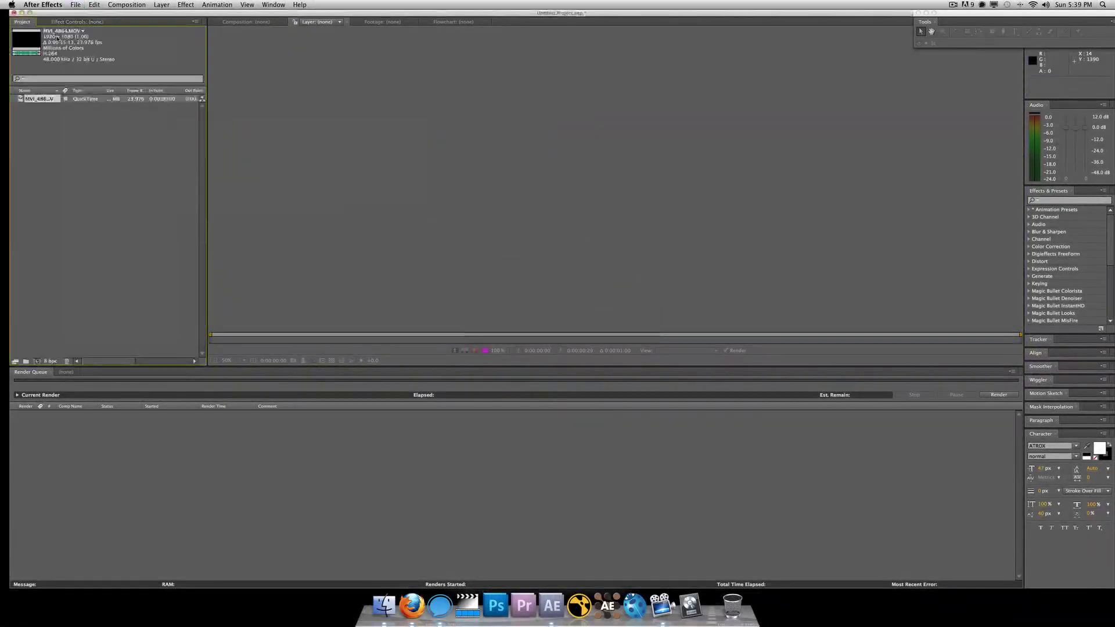
{"action": "left_click_drag", "start_coordinate": [35, 258], "coordinate": [36, 360]}
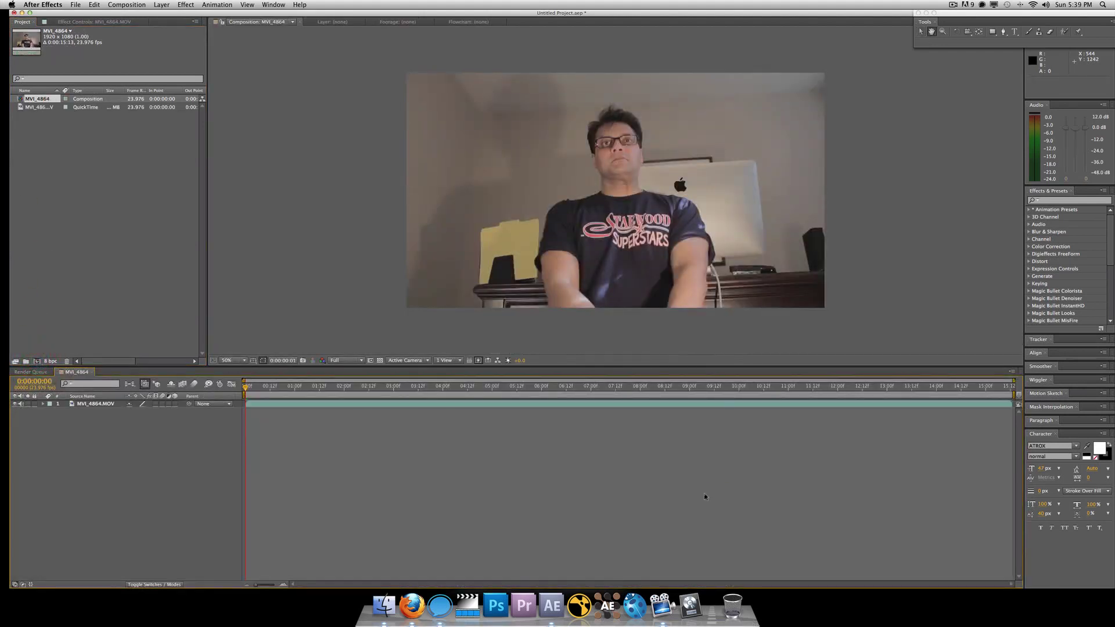
Preview the MVI_4864 composition and return the playhead to the start.
{"action": "key", "text": "space"}
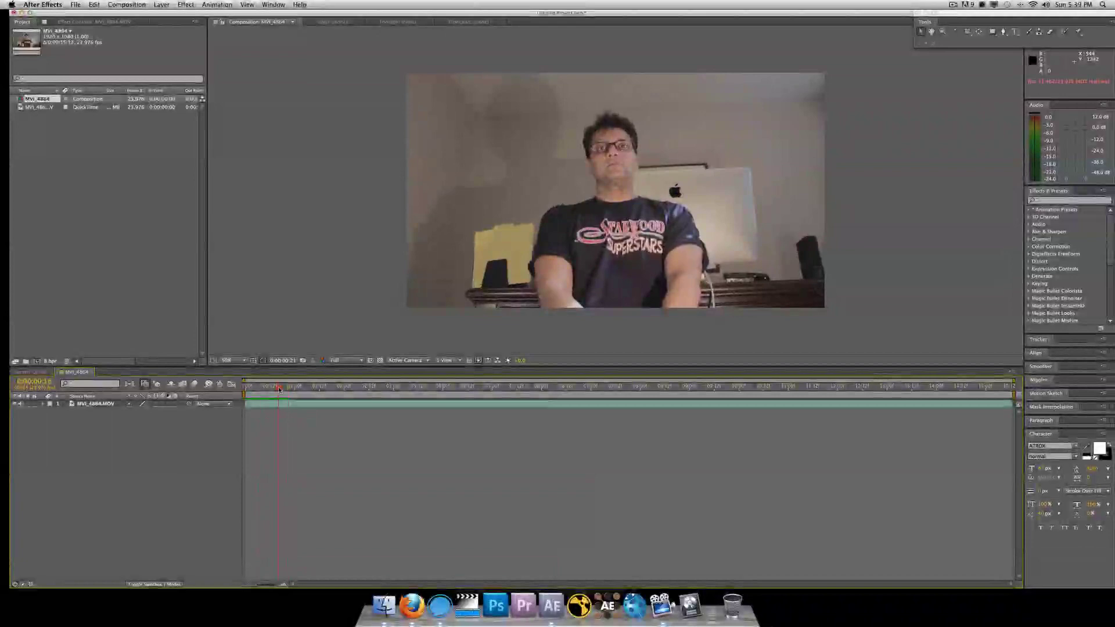
{"action": "left_click", "coordinate": [264, 388]}
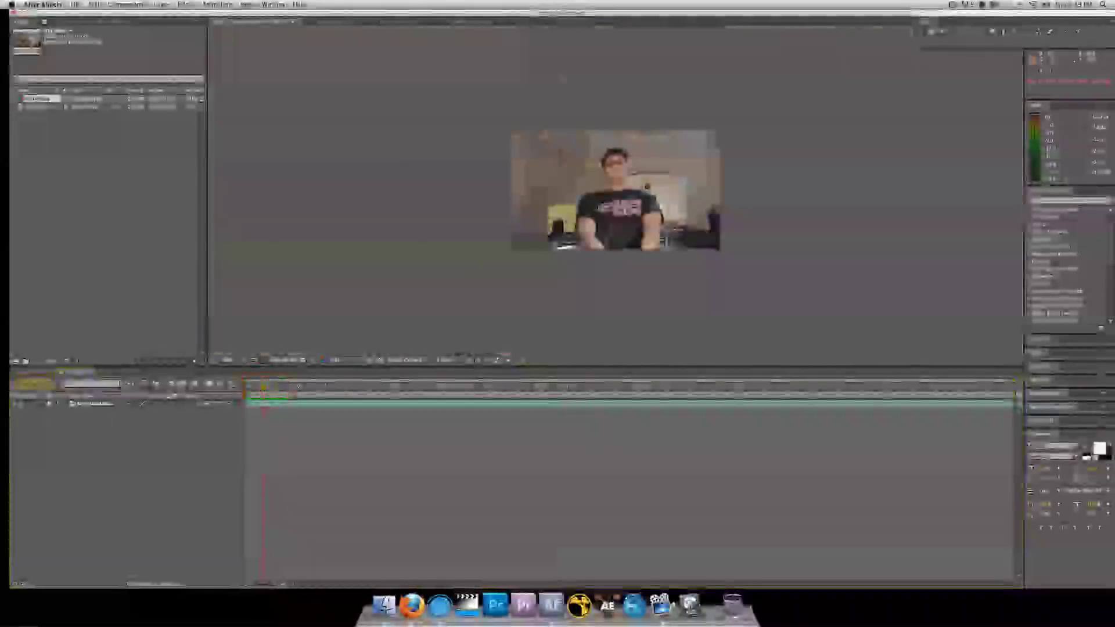
{"action": "scroll", "coordinate": [615, 192], "scroll_direction": "up", "scroll_amount": 3}
{"action": "scroll", "coordinate": [560, 259], "scroll_direction": "up", "scroll_amount": 2}
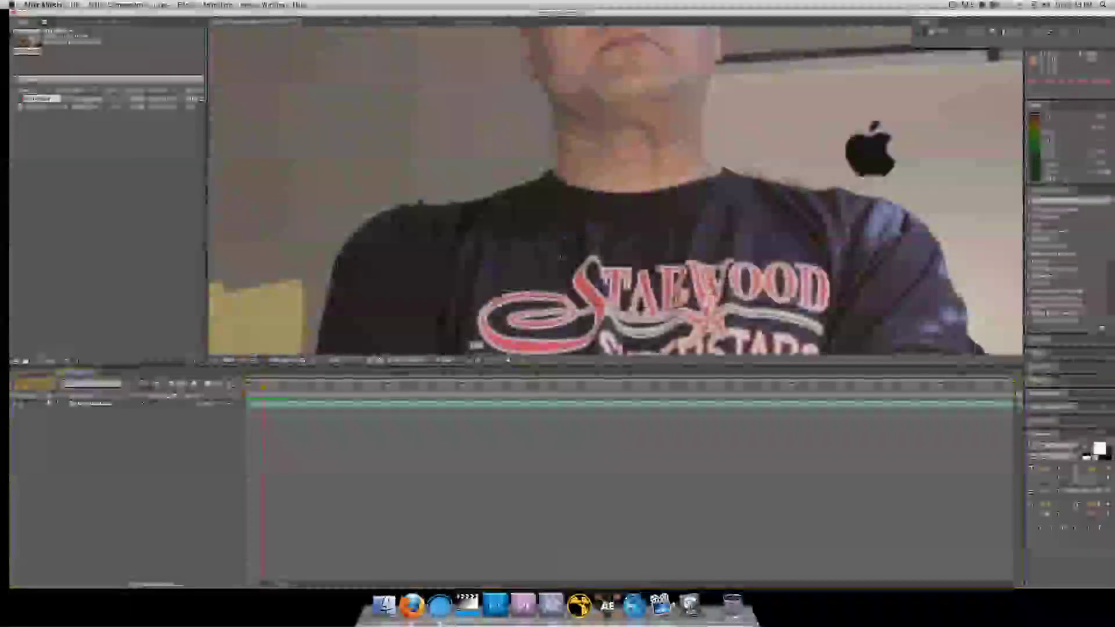
{"action": "scroll", "coordinate": [560, 259], "scroll_direction": "down", "scroll_amount": 2}
{"action": "scroll", "coordinate": [561, 260], "scroll_direction": "up", "scroll_amount": 2}
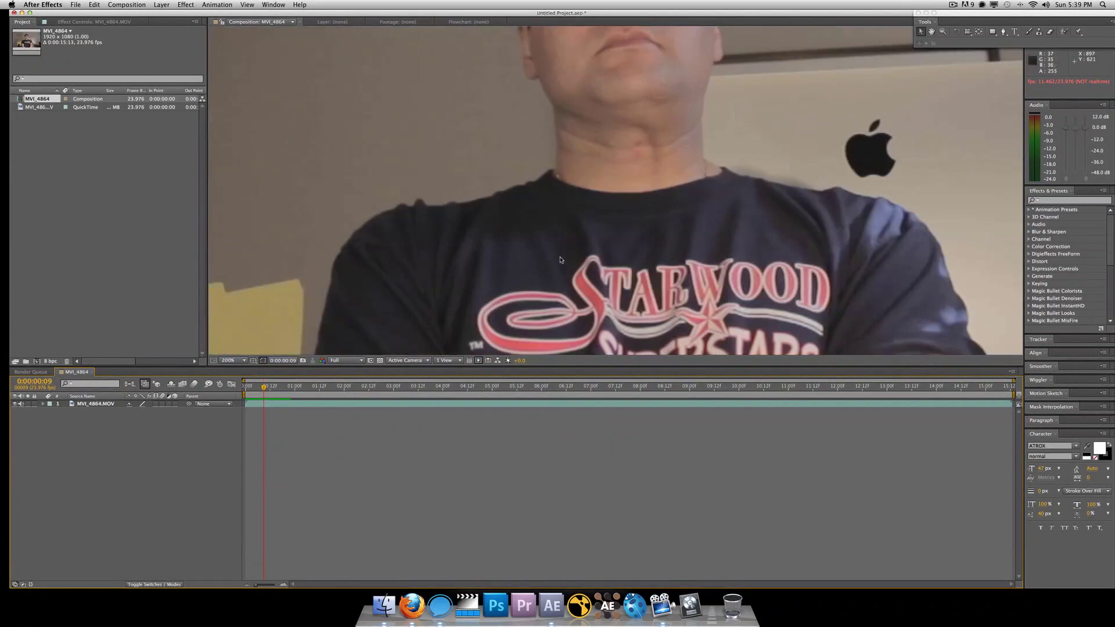
{"action": "scroll", "coordinate": [561, 260], "scroll_direction": "down", "scroll_amount": 2}
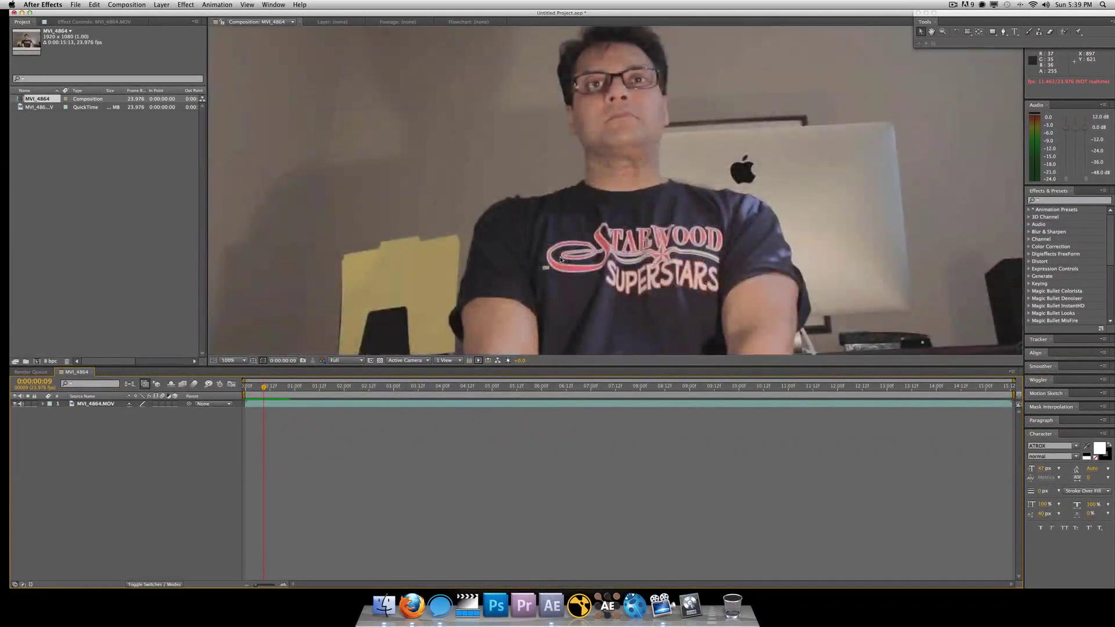
{"action": "scroll", "coordinate": [561, 259], "scroll_direction": "down", "scroll_amount": 1}
{"action": "scroll", "coordinate": [560, 260], "scroll_direction": "up", "scroll_amount": 1}
{"action": "scroll", "coordinate": [561, 259], "scroll_direction": "down", "scroll_amount": 1}
{"action": "scroll", "coordinate": [560, 260], "scroll_direction": "up", "scroll_amount": 1}
{"action": "scroll", "coordinate": [560, 259], "scroll_direction": "down", "scroll_amount": 1}
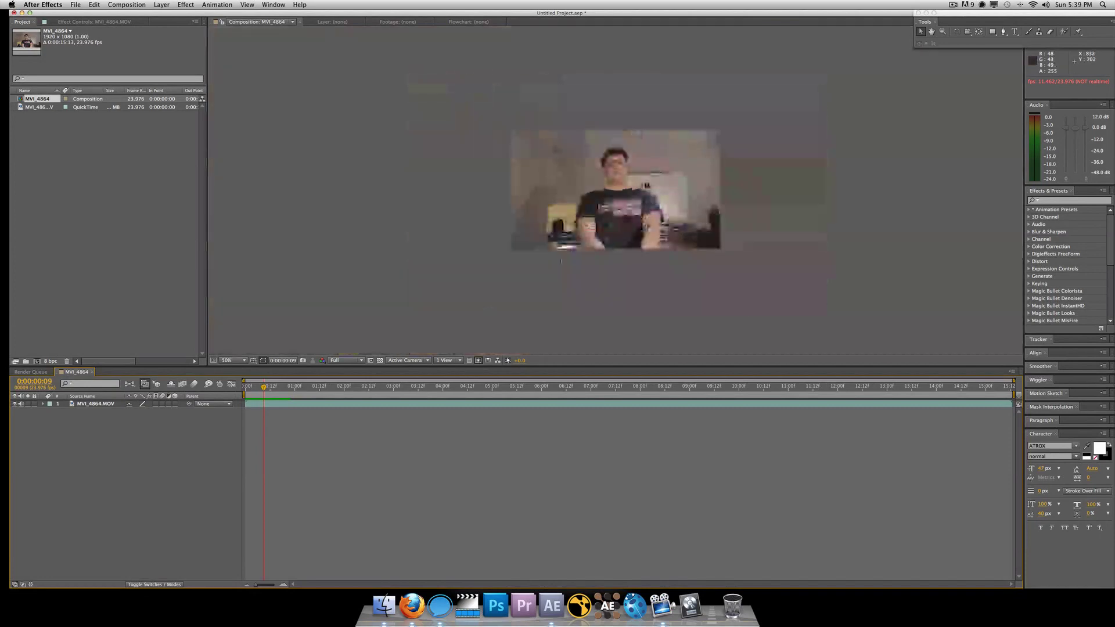
{"action": "scroll", "coordinate": [560, 261], "scroll_direction": "up", "scroll_amount": 2}
{"action": "scroll", "coordinate": [560, 261], "scroll_direction": "down", "scroll_amount": 1}
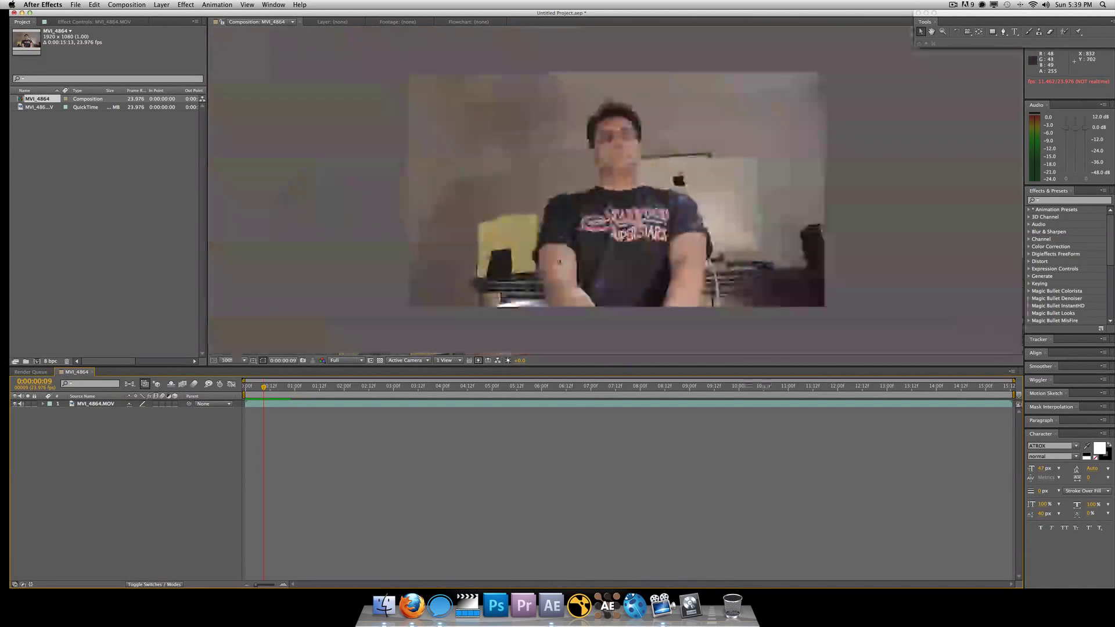
{"action": "scroll", "coordinate": [559, 261], "scroll_direction": "up", "scroll_amount": 2}
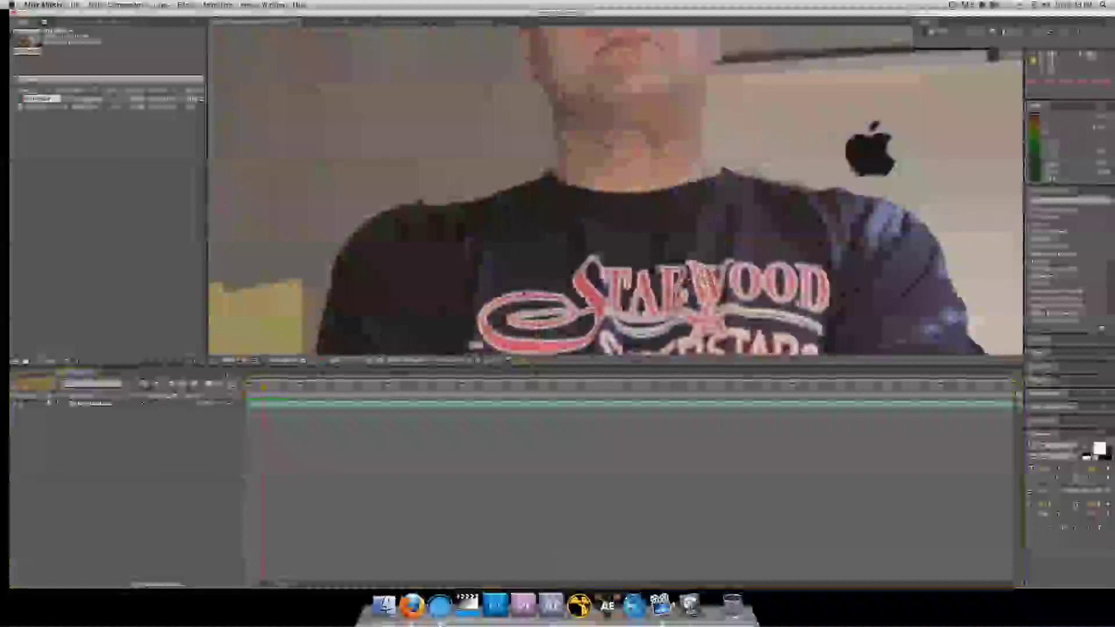
{"action": "left_click", "coordinate": [233, 360]}
{"action": "left_click", "coordinate": [261, 436]}
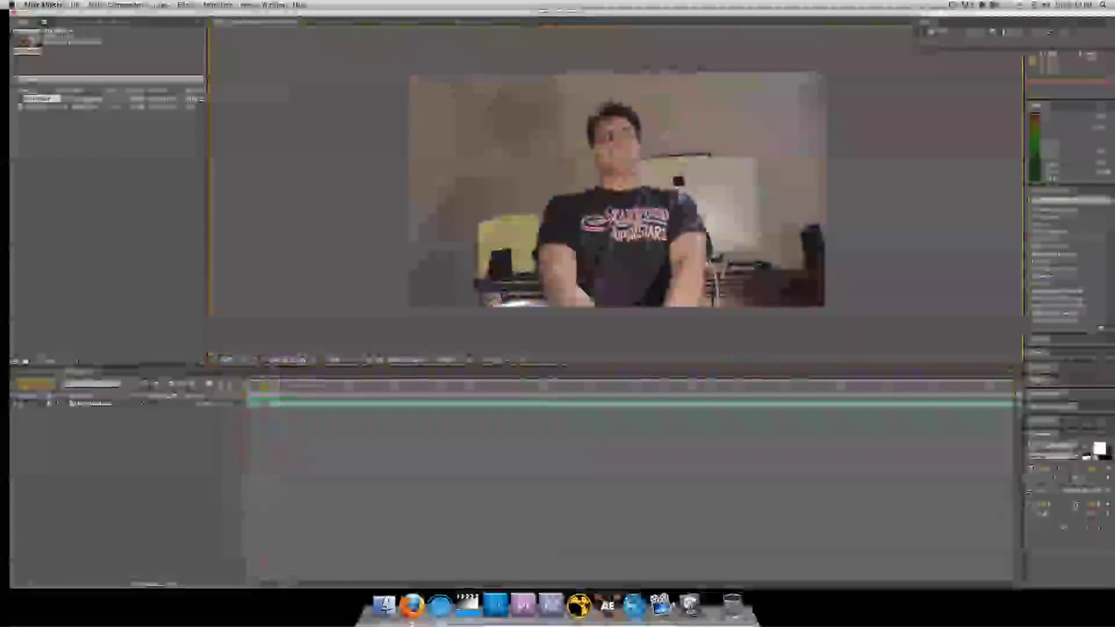
{"action": "left_click", "coordinate": [96, 403]}
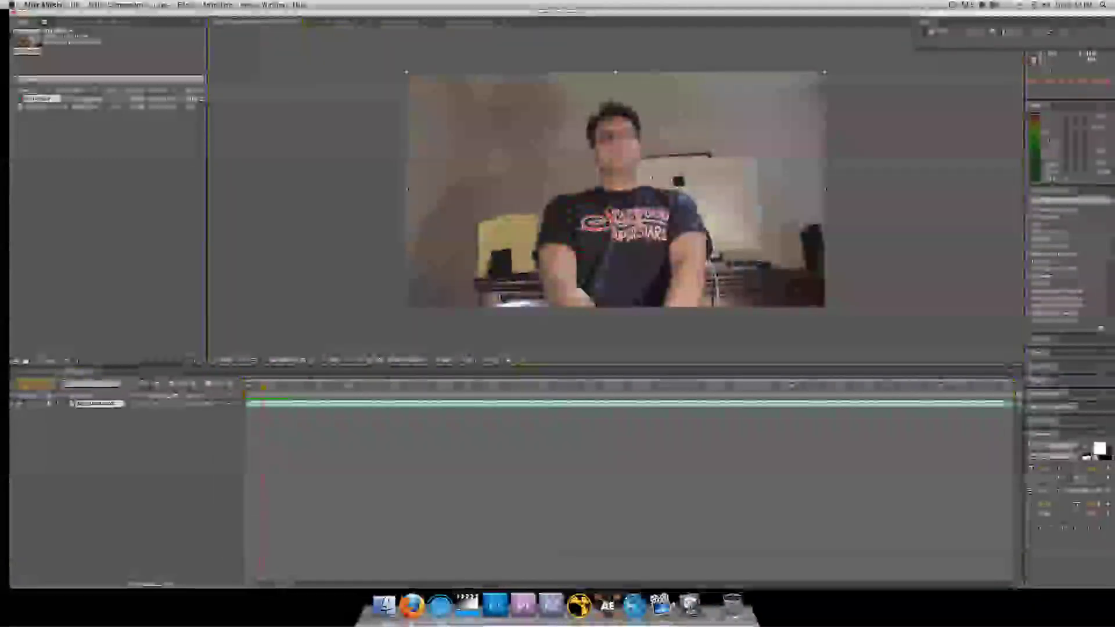
{"action": "scroll", "coordinate": [500, 120], "scroll_direction": "up", "scroll_amount": 2}
{"action": "scroll", "coordinate": [501, 120], "scroll_direction": "down", "scroll_amount": 4}
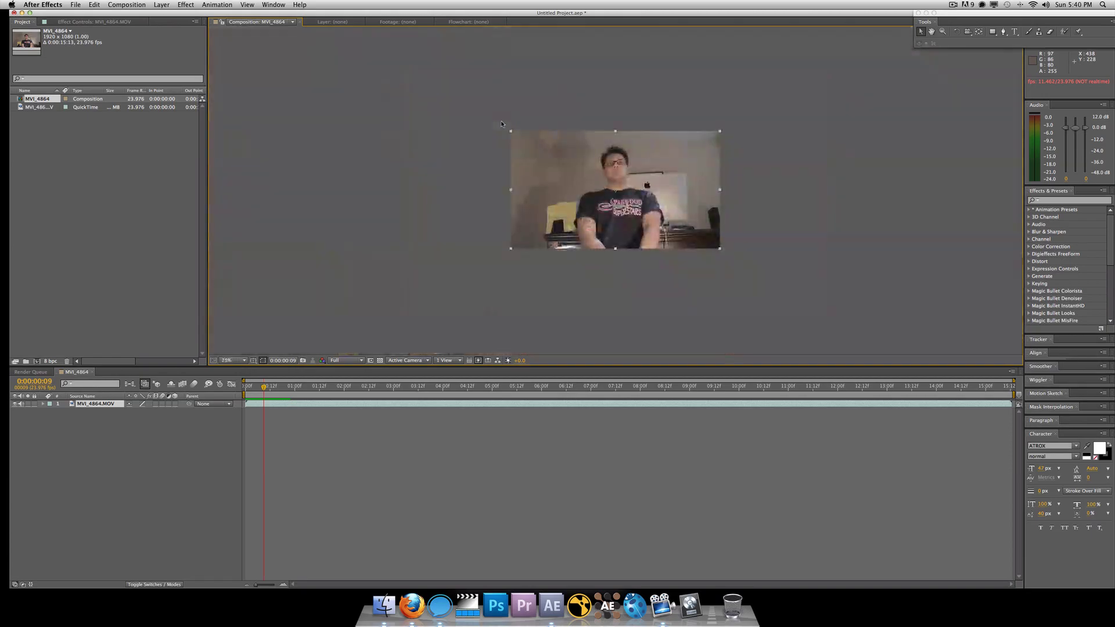
{"action": "scroll", "coordinate": [501, 121], "scroll_direction": "up", "scroll_amount": 4}
{"action": "scroll", "coordinate": [500, 120], "scroll_direction": "down", "scroll_amount": 2}
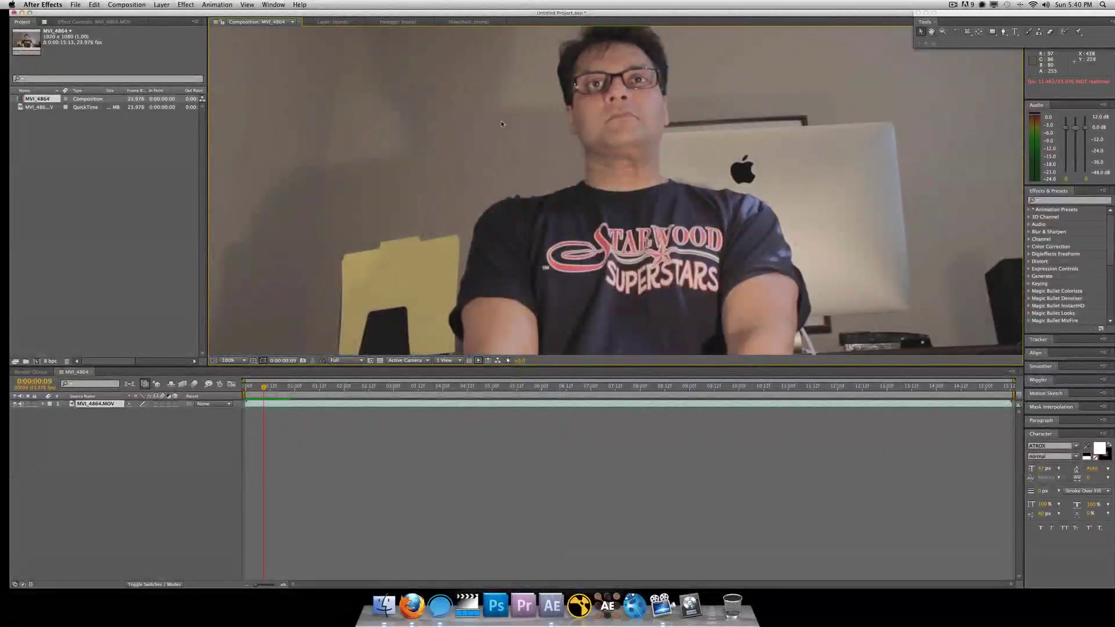
{"action": "scroll", "coordinate": [500, 121], "scroll_direction": "down", "scroll_amount": 2}
{"action": "scroll", "coordinate": [501, 120], "scroll_direction": "up", "scroll_amount": 2}
{"action": "scroll", "coordinate": [501, 120], "scroll_direction": "down", "scroll_amount": 2}
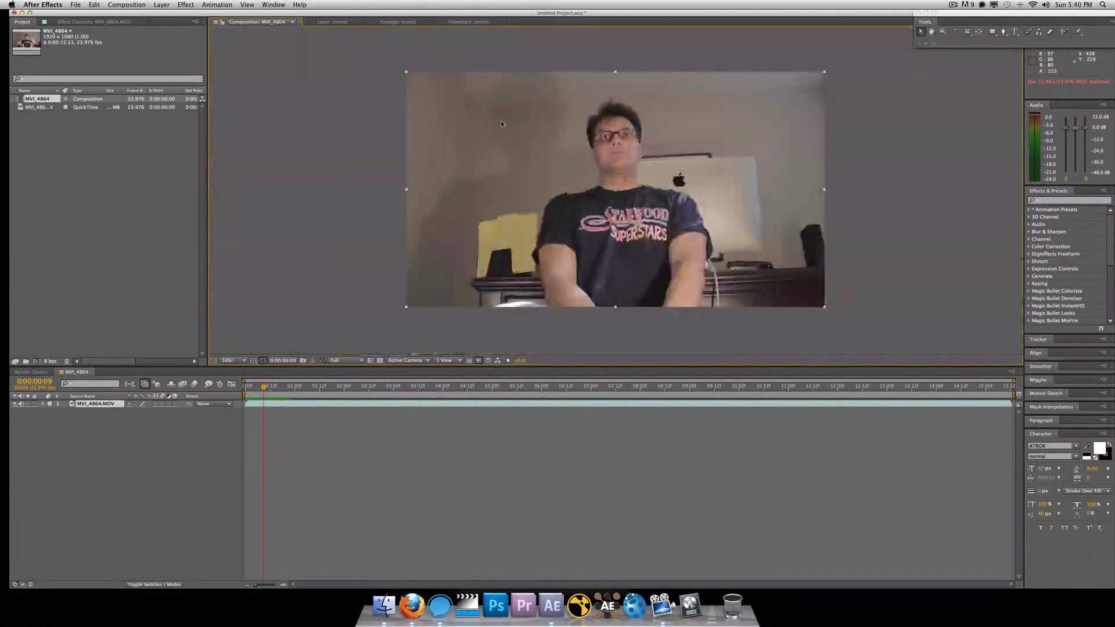
{"action": "scroll", "coordinate": [500, 120], "scroll_direction": "up", "scroll_amount": 2}
{"action": "scroll", "coordinate": [502, 124], "scroll_direction": "down", "scroll_amount": 4}
{"action": "scroll", "coordinate": [502, 124], "scroll_direction": "up", "scroll_amount": 4}
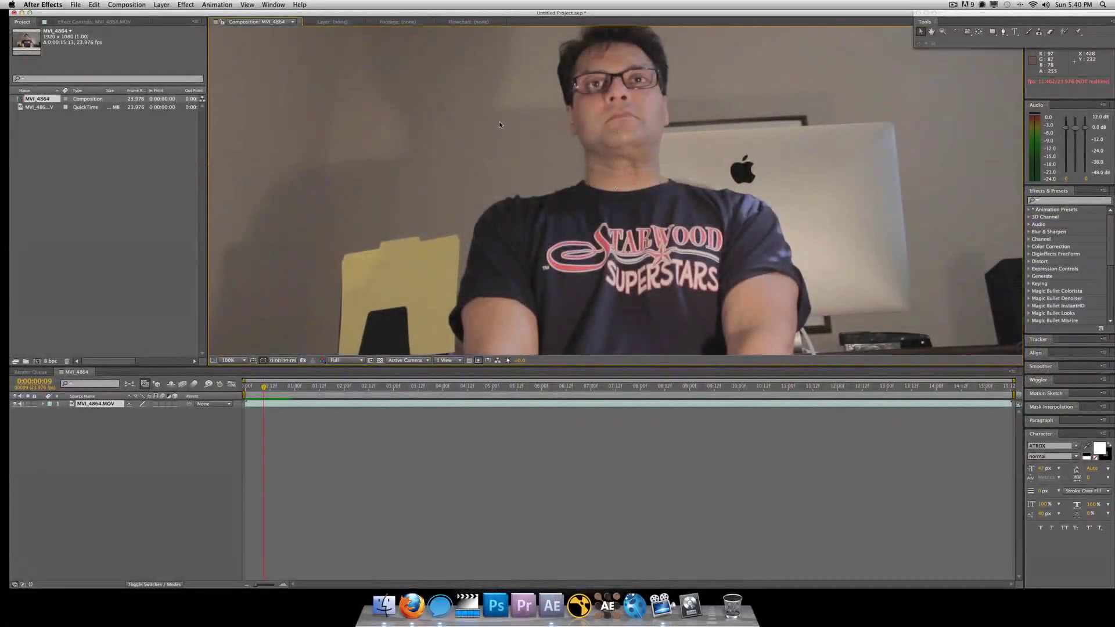
{"action": "scroll", "coordinate": [499, 125], "scroll_direction": "down", "scroll_amount": 2}
{"action": "scroll", "coordinate": [499, 124], "scroll_direction": "up", "scroll_amount": 4}
{"action": "scroll", "coordinate": [499, 124], "scroll_direction": "down", "scroll_amount": 3}
{"action": "scroll", "coordinate": [499, 125], "scroll_direction": "up", "scroll_amount": 4}
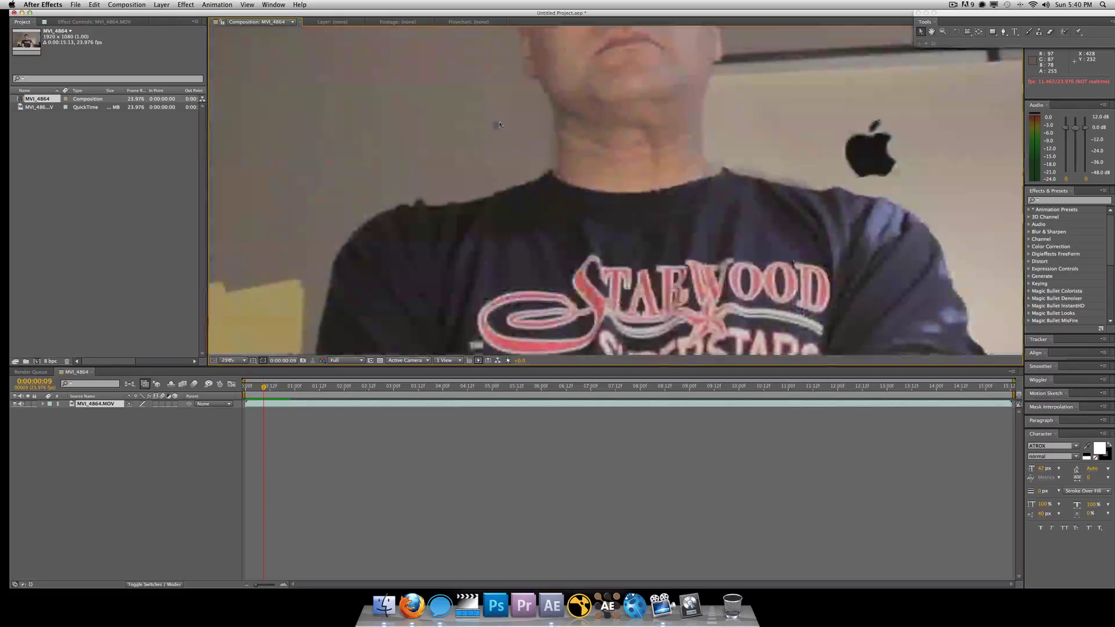
{"action": "left_click", "coordinate": [237, 367]}
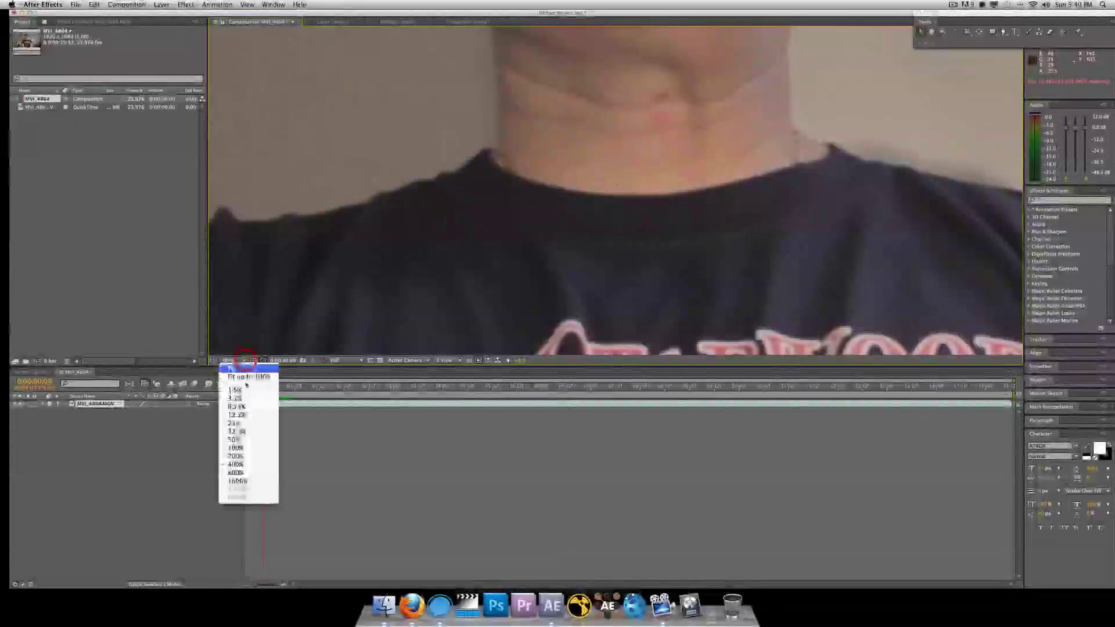
{"action": "left_click", "coordinate": [254, 440]}
{"action": "key", "text": "F2"}
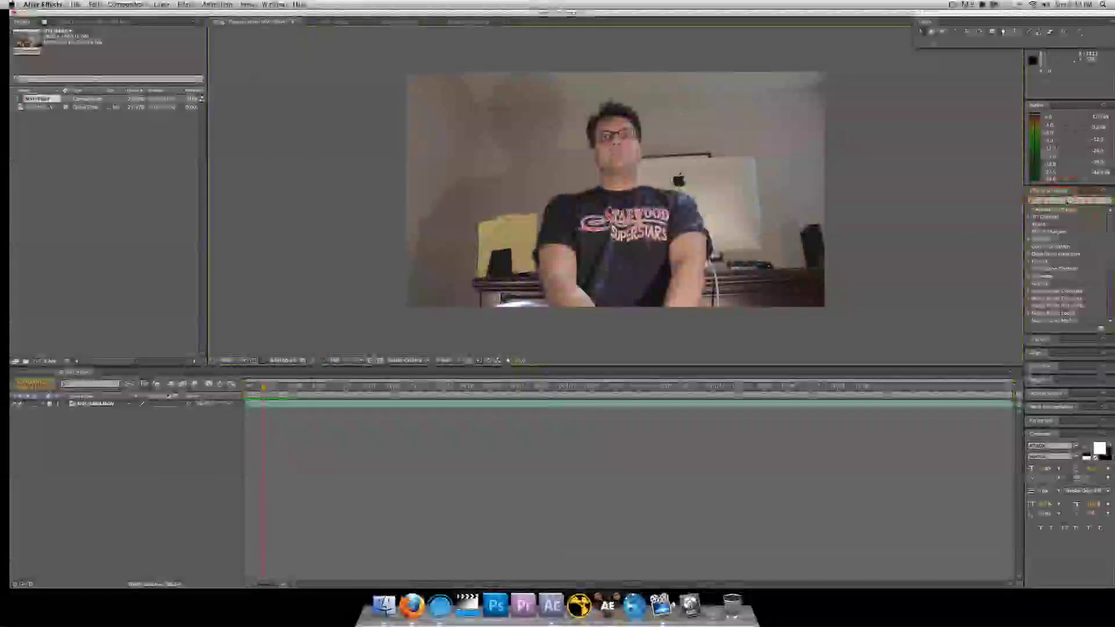
Find 'denoiser' in Effects & Presets and apply Denoiser II with Motion Estimation on.
{"action": "left_click", "coordinate": [1066, 200]}
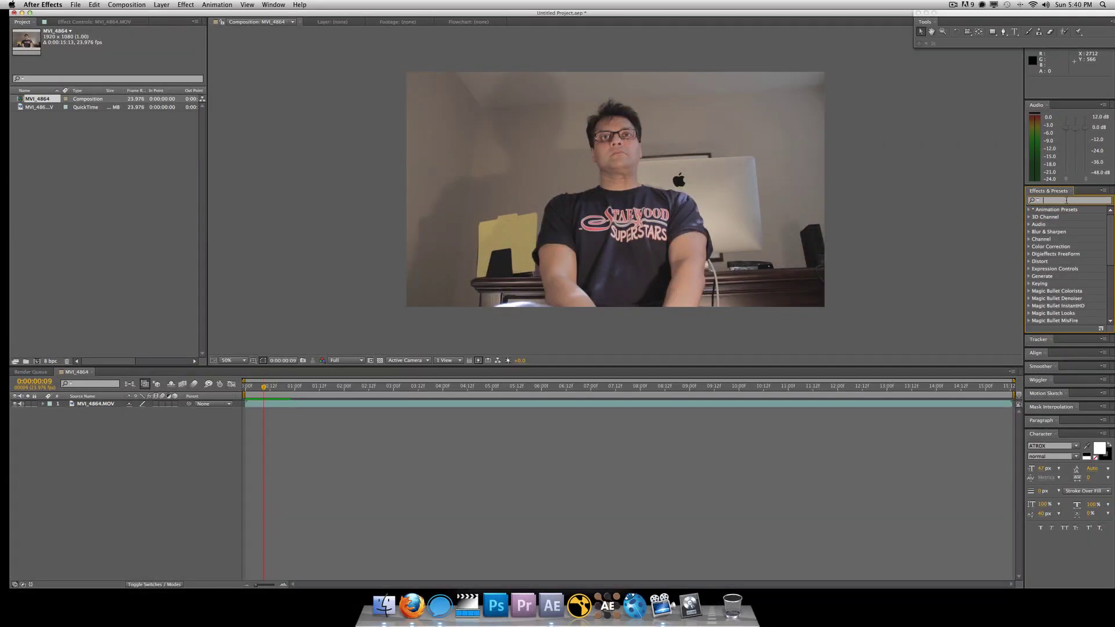
{"action": "type", "text": "dneoi"}
{"action": "key", "text": "BackSpace"}
{"action": "key", "text": "BackSpace"}
{"action": "key", "text": "BackSpace"}
{"action": "key", "text": "BackSpace"}
{"action": "key", "text": "BackSpace"}
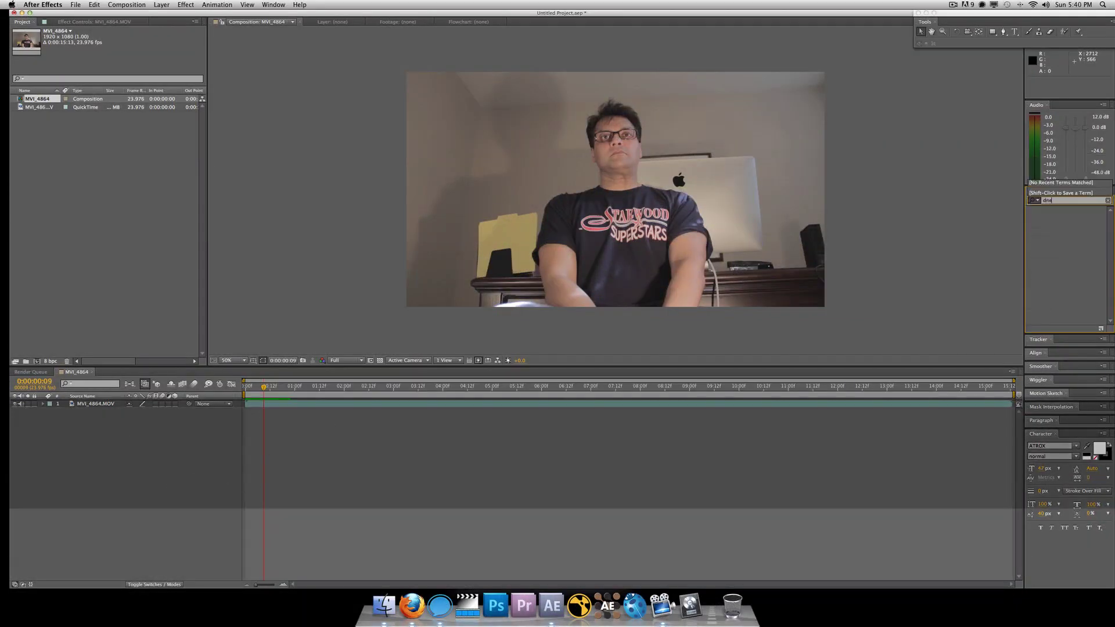
{"action": "type", "text": "denoiser"}
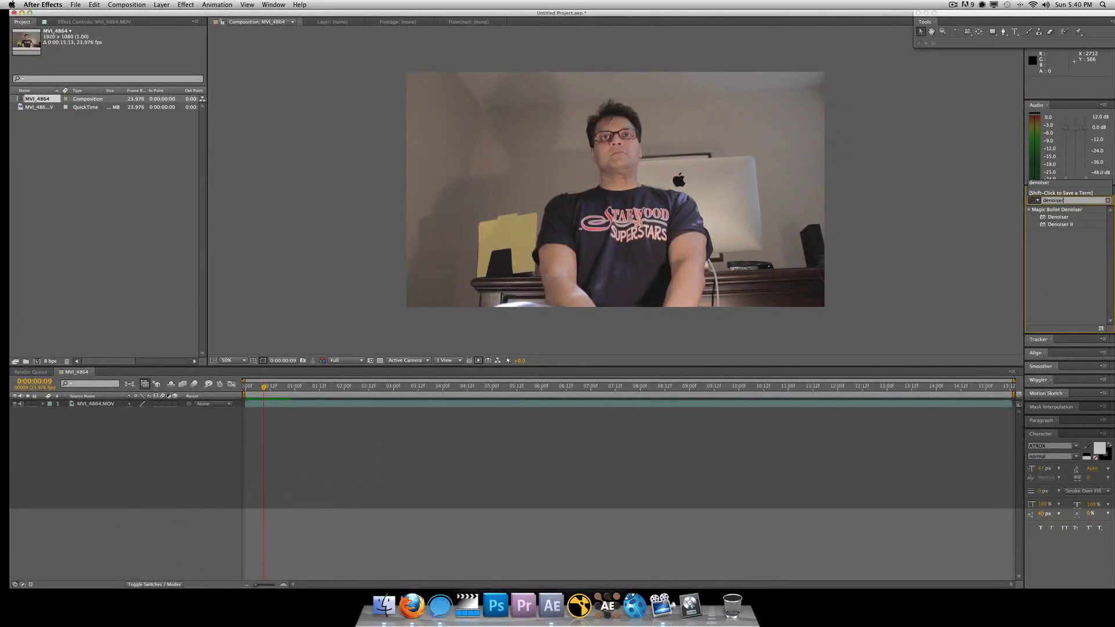
{"action": "left_click_drag", "start_coordinate": [1053, 225], "coordinate": [515, 191]}
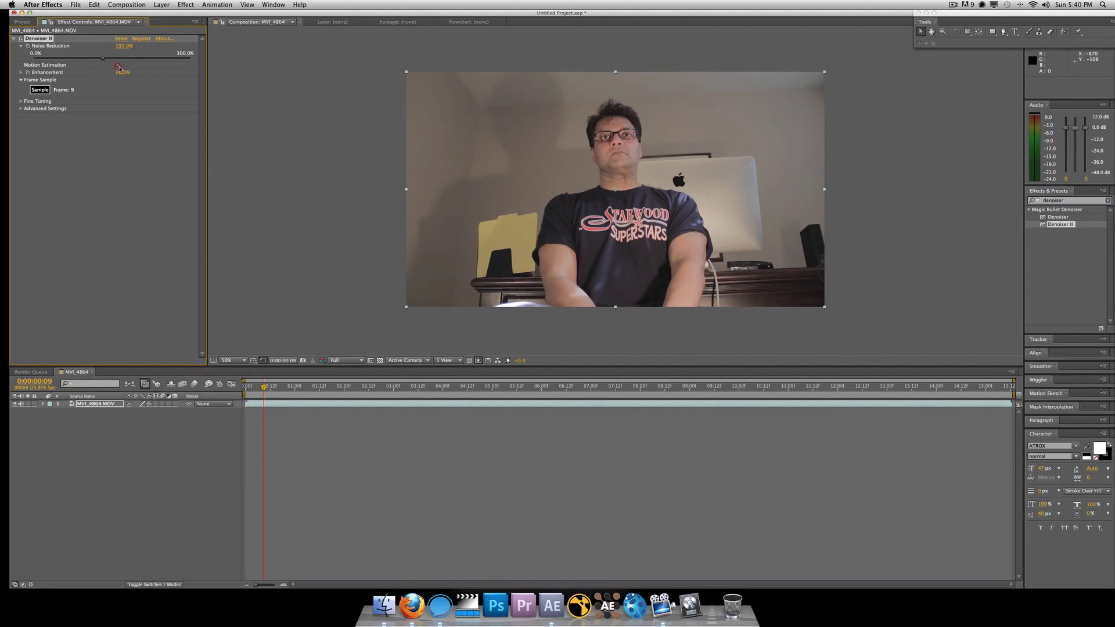
{"action": "left_click", "coordinate": [118, 65]}
{"action": "left_click", "coordinate": [194, 99]}
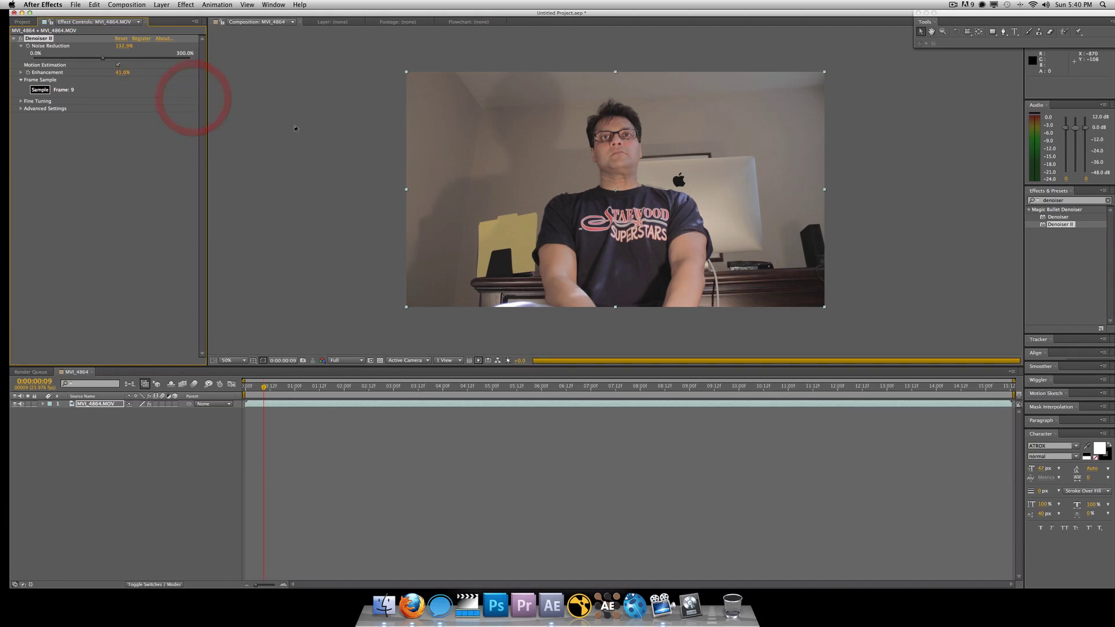
Zoom the composition view in and out to inspect the denoised footage, ending at 50%.
{"action": "left_click", "coordinate": [226, 123]}
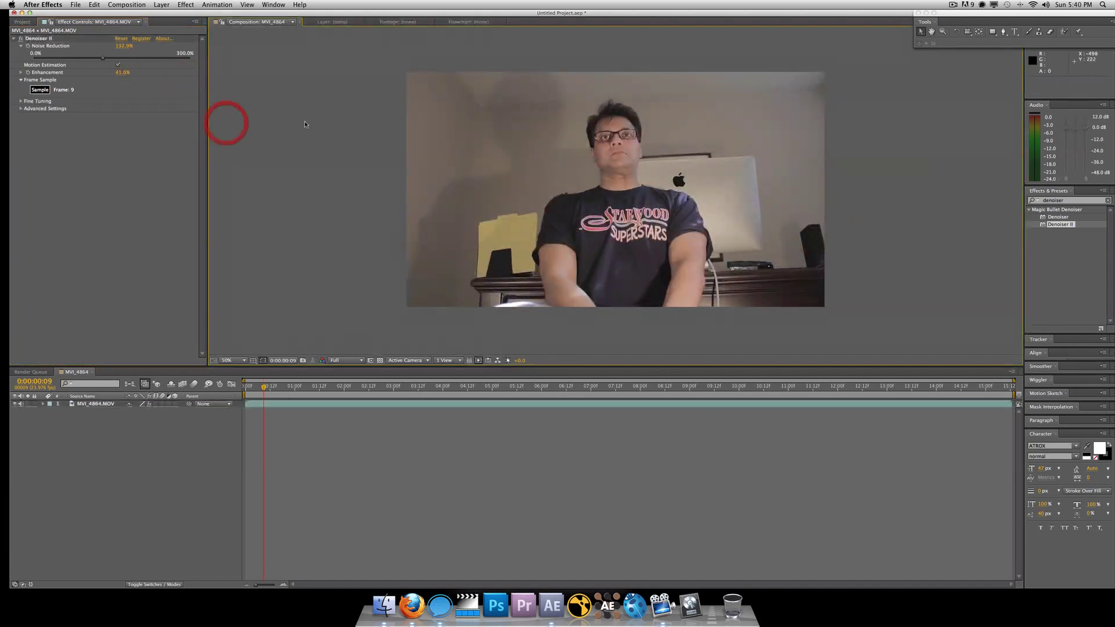
{"action": "key", "text": "period"}
{"action": "key", "text": "period"}
{"action": "key", "text": "comma"}
{"action": "key", "text": "comma"}
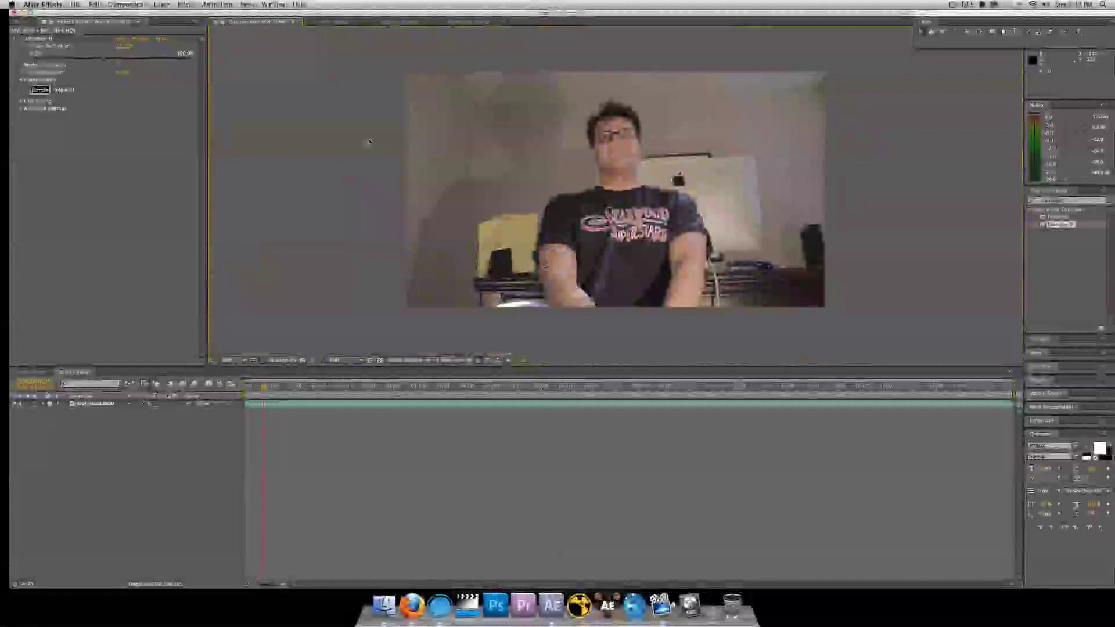
{"action": "key", "text": "period"}
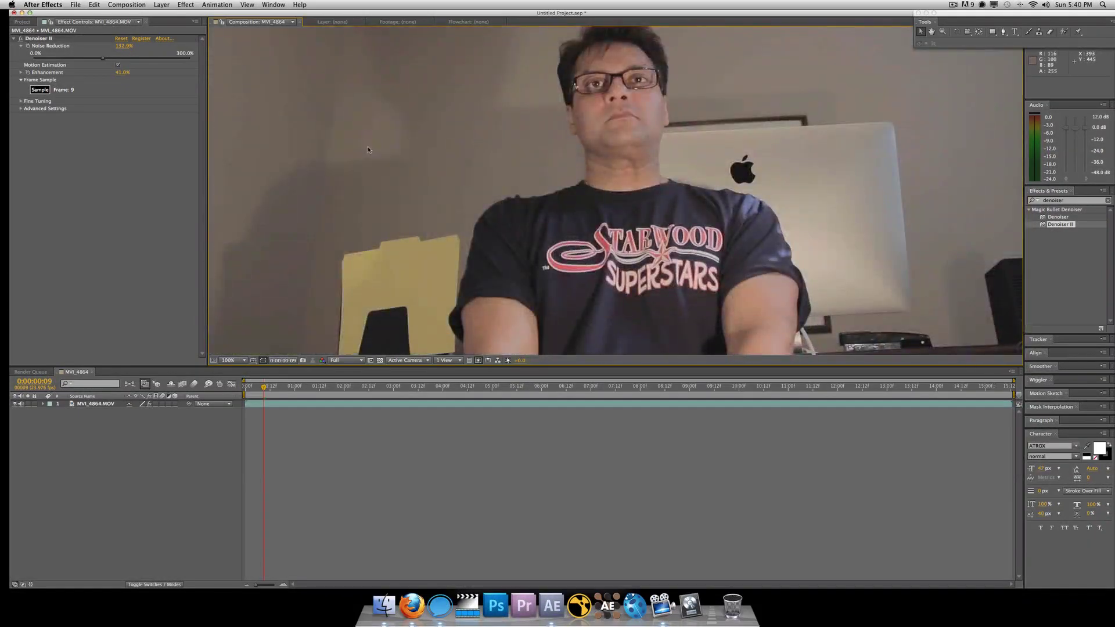
{"action": "key", "text": "comma"}
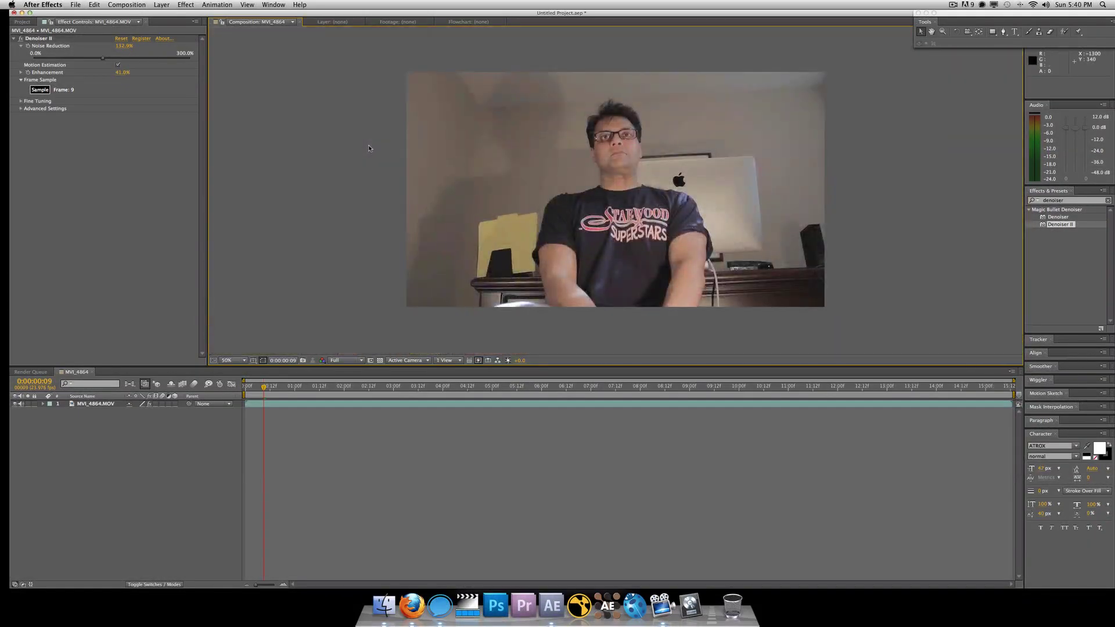
{"action": "key", "text": "comma"}
{"action": "key", "text": "period"}
{"action": "key", "text": "period"}
{"action": "key", "text": "comma"}
{"action": "key", "text": "BackSpace"}
{"action": "left_click", "coordinate": [1032, 200]}
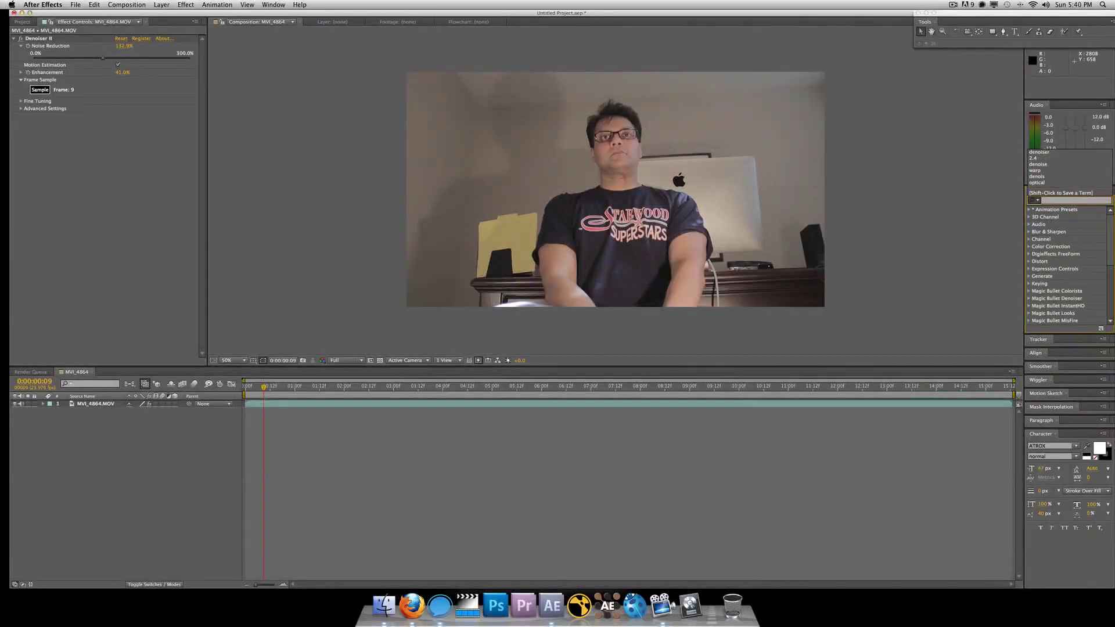
{"action": "type", "text": "color"}
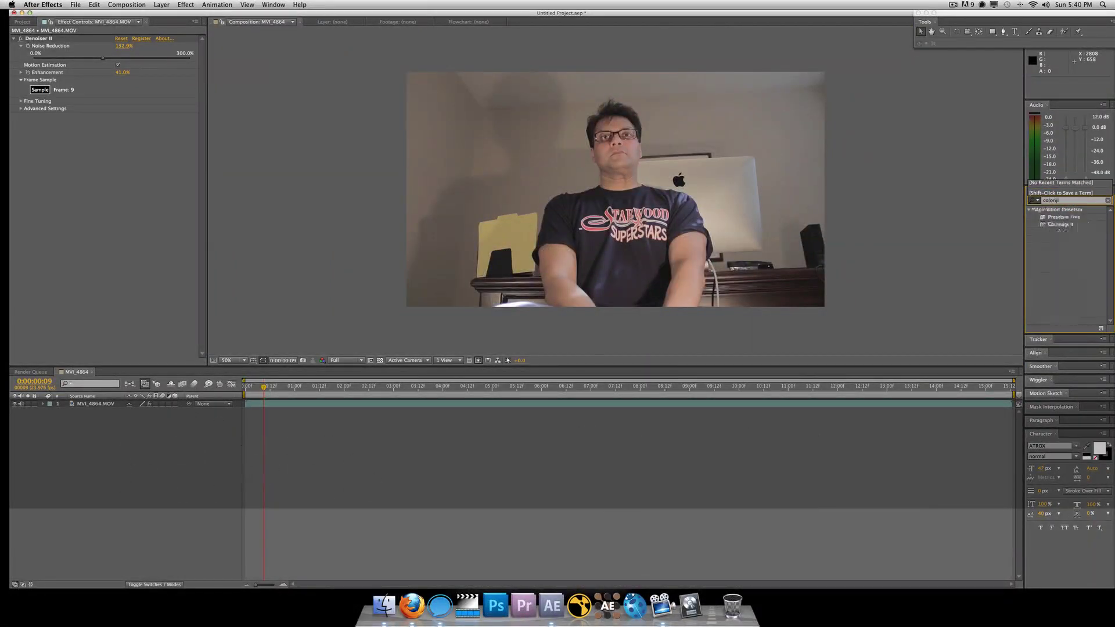
{"action": "type", "text": "is"}
{"action": "left_click_drag", "start_coordinate": [1065, 227], "coordinate": [530, 228]}
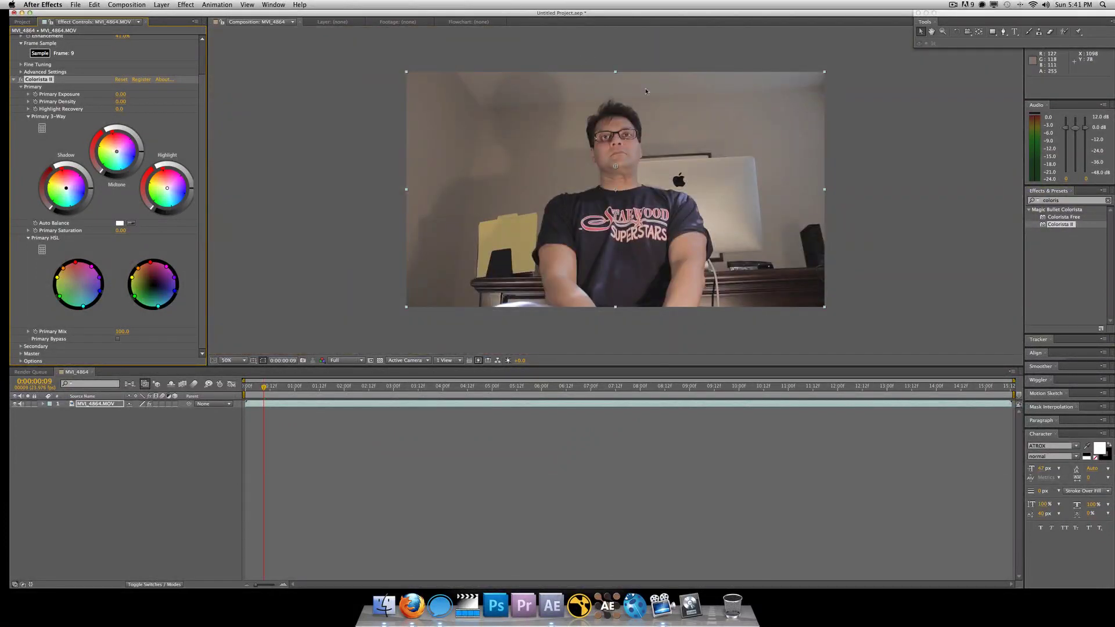
{"action": "left_click", "coordinate": [354, 146]}
{"action": "left_click", "coordinate": [658, 177]}
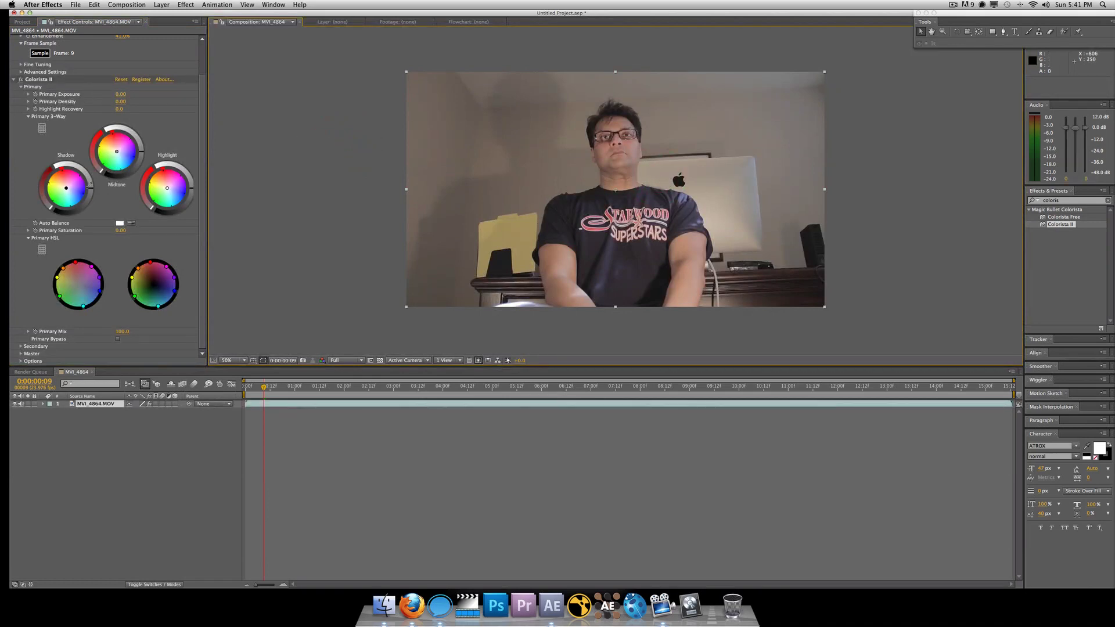
{"action": "left_click", "coordinate": [90, 187]}
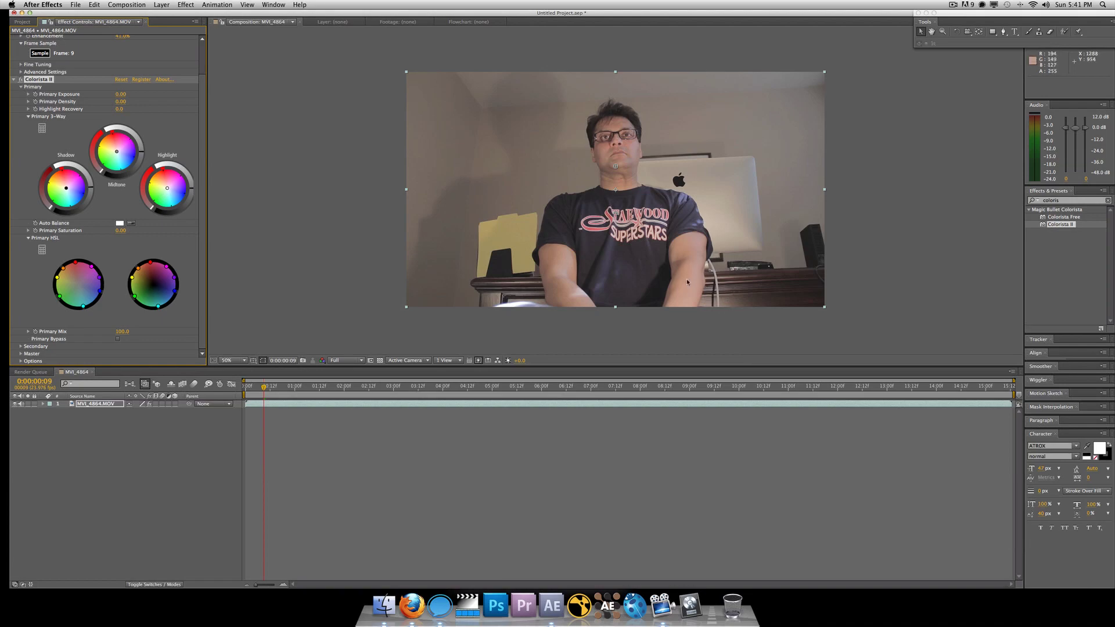
{"action": "key", "text": "period"}
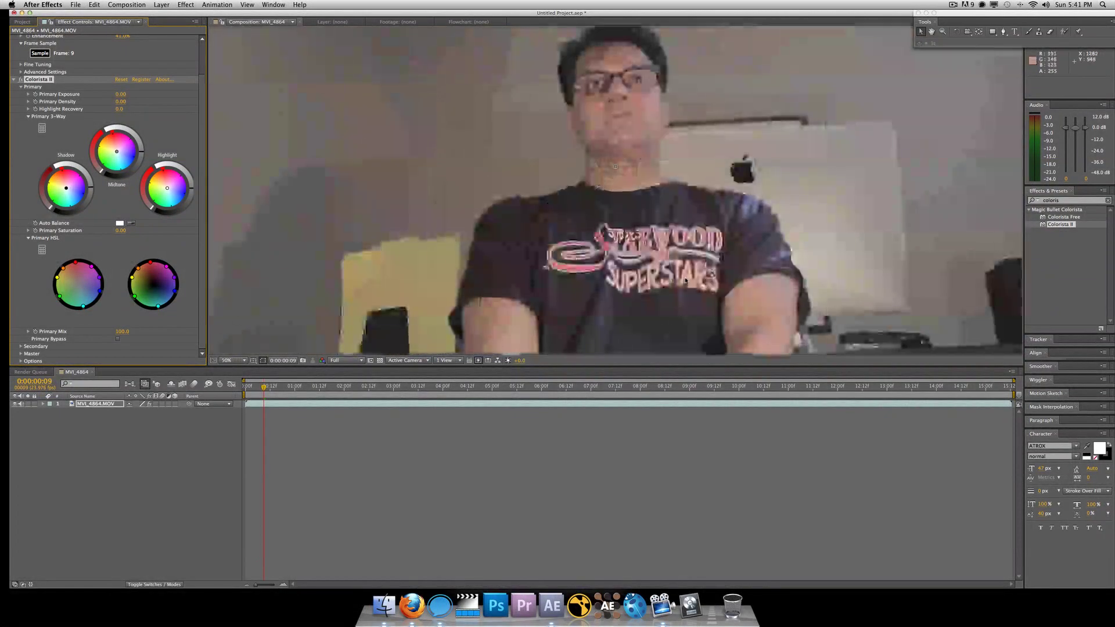
{"action": "key", "text": "comma"}
{"action": "key", "text": "comma"}
{"action": "key", "text": "comma"}
{"action": "key", "text": "comma"}
{"action": "key", "text": "period"}
{"action": "key", "text": "period"}
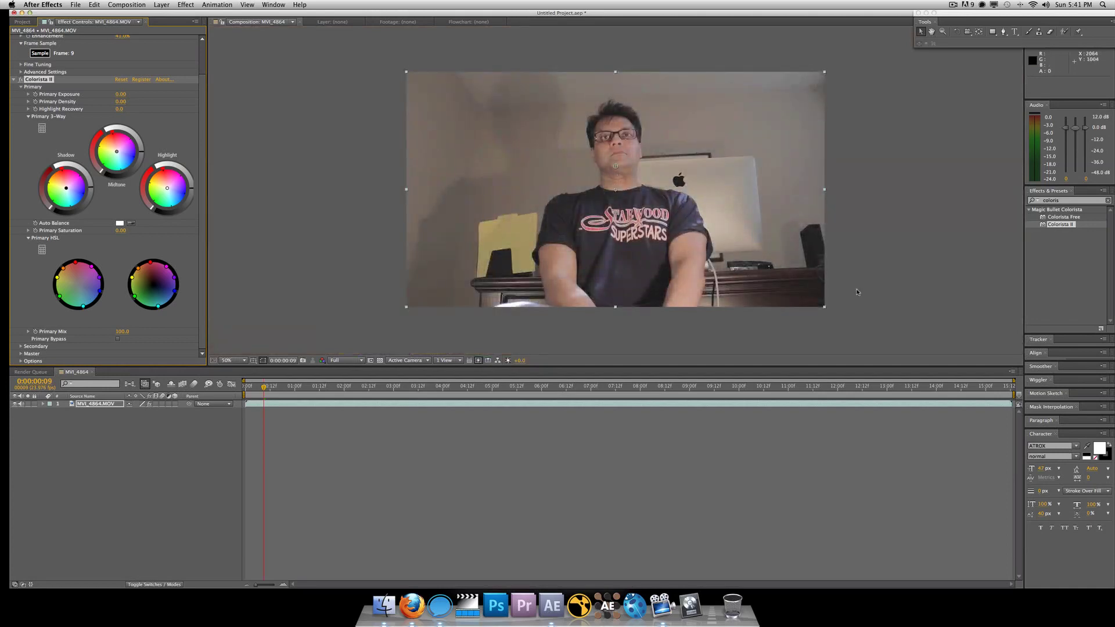
{"action": "left_click", "coordinate": [865, 290]}
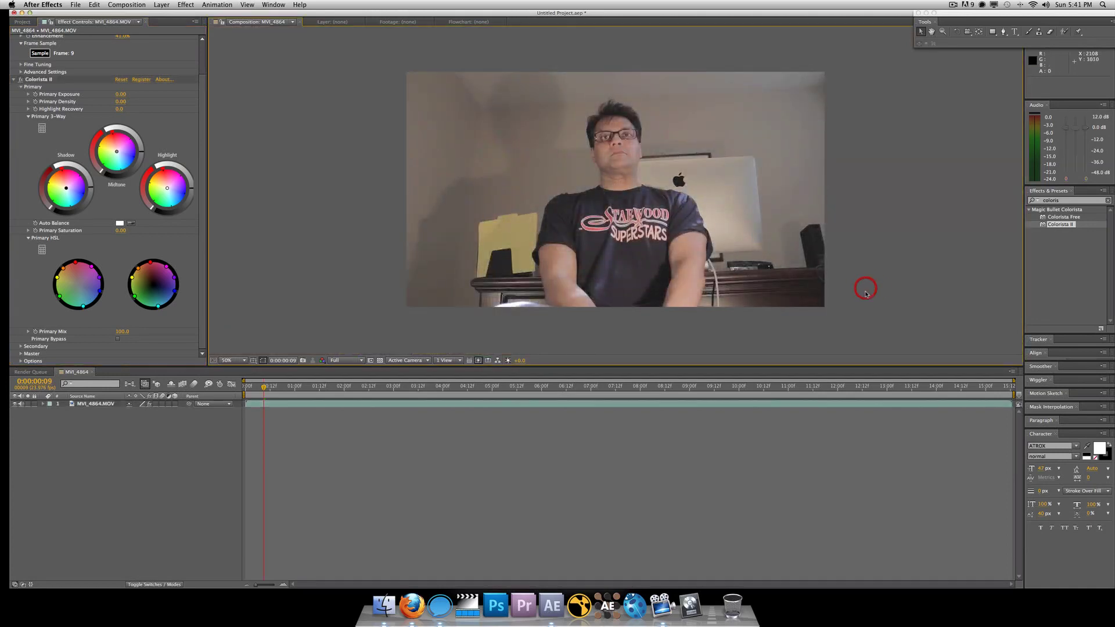
{"action": "left_click", "coordinate": [662, 245]}
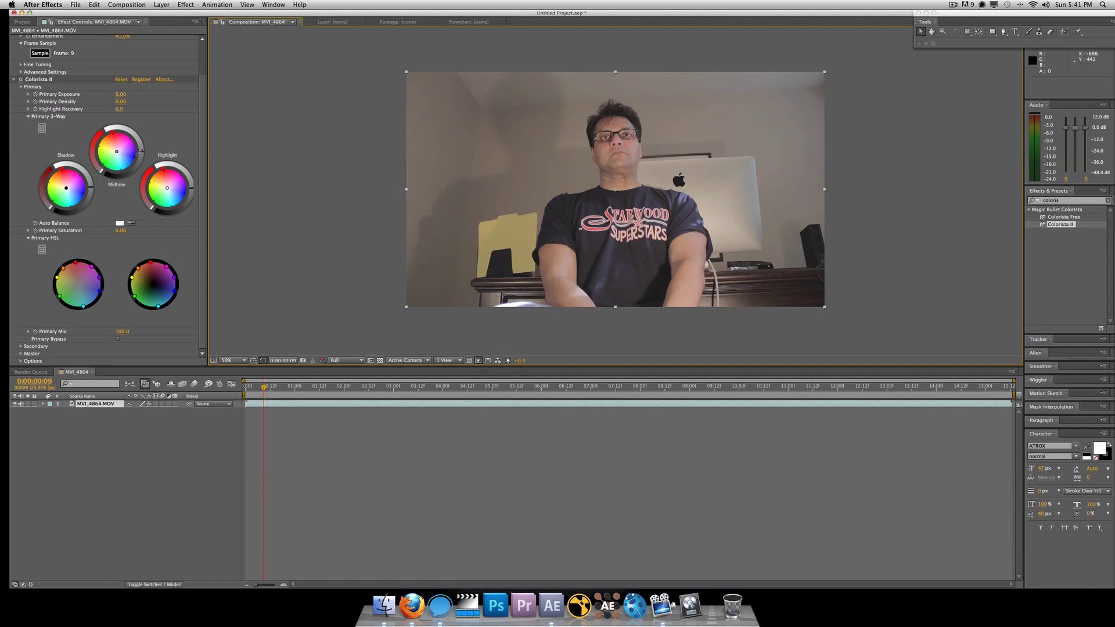
{"action": "left_click", "coordinate": [141, 150]}
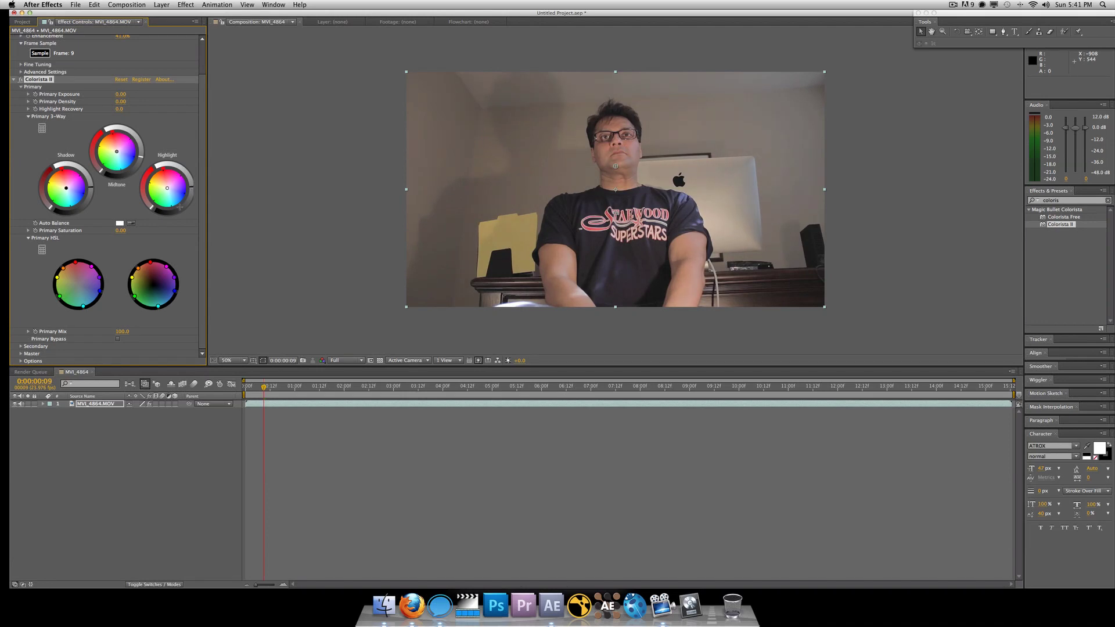
{"action": "left_click", "coordinate": [262, 195]}
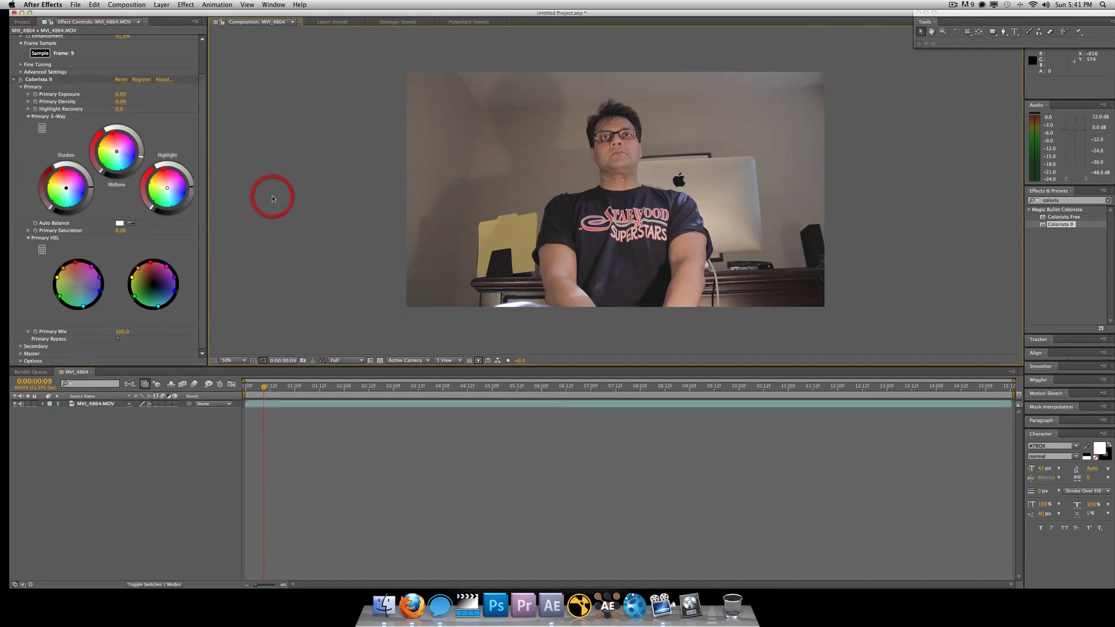
Reselect the Colorista II effect and the MVI_4864.MOV footage layer.
{"action": "left_click", "coordinate": [22, 81]}
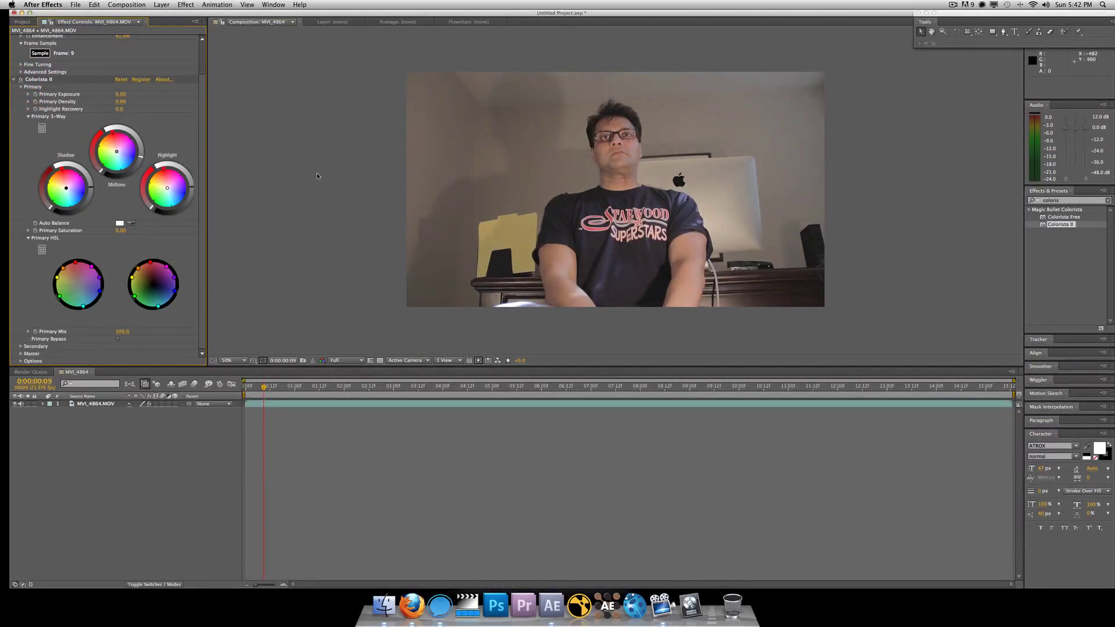
{"action": "left_click", "coordinate": [270, 213]}
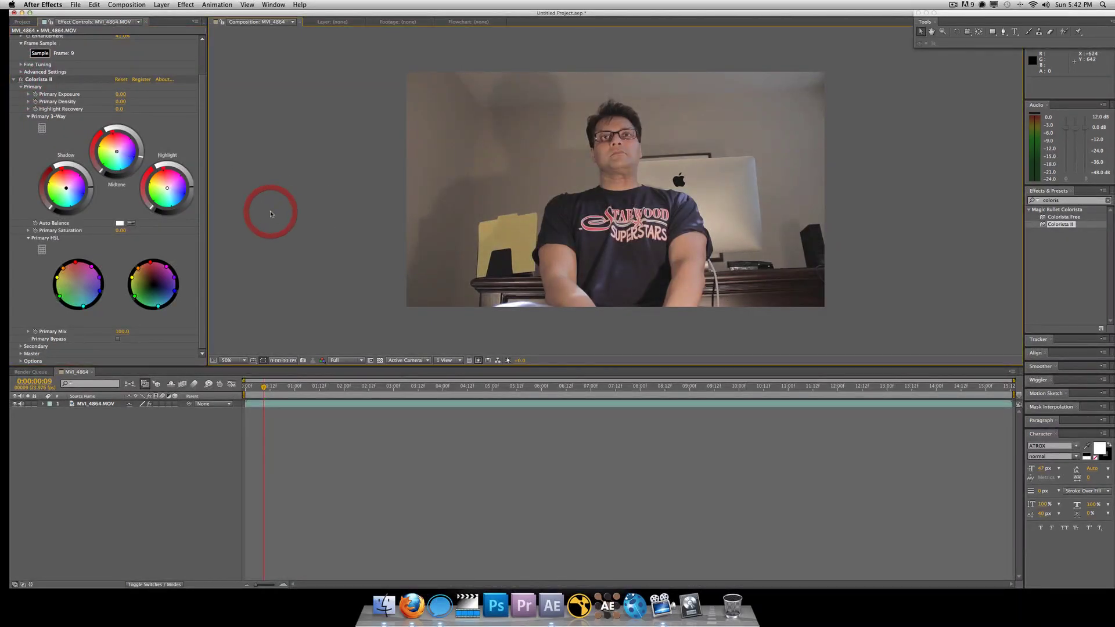
{"action": "key", "text": "super+a"}
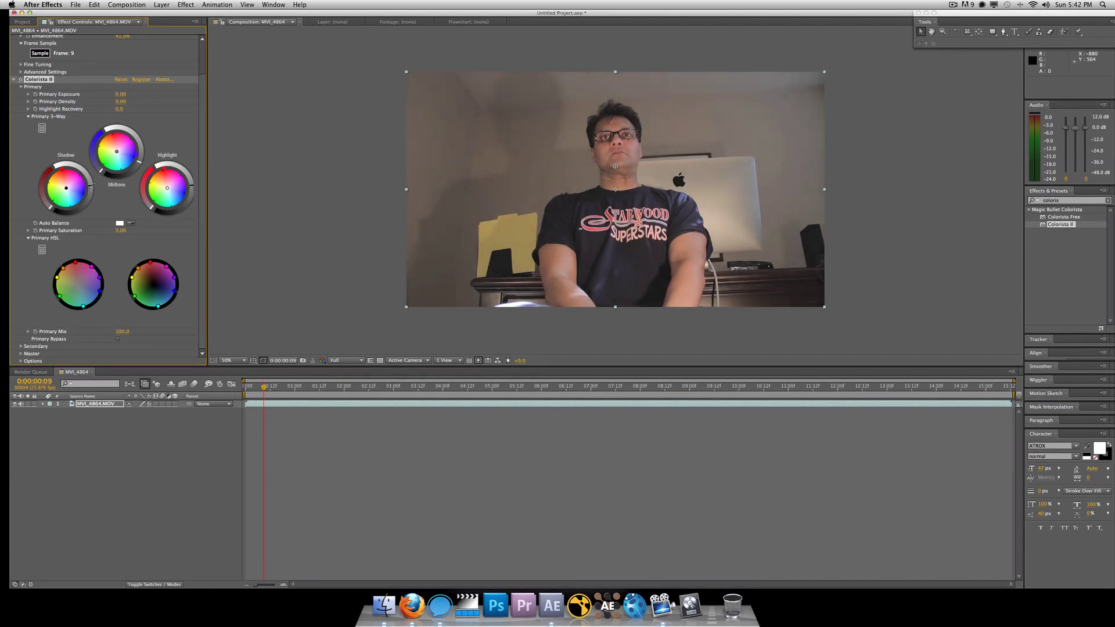
{"action": "left_click", "coordinate": [241, 184]}
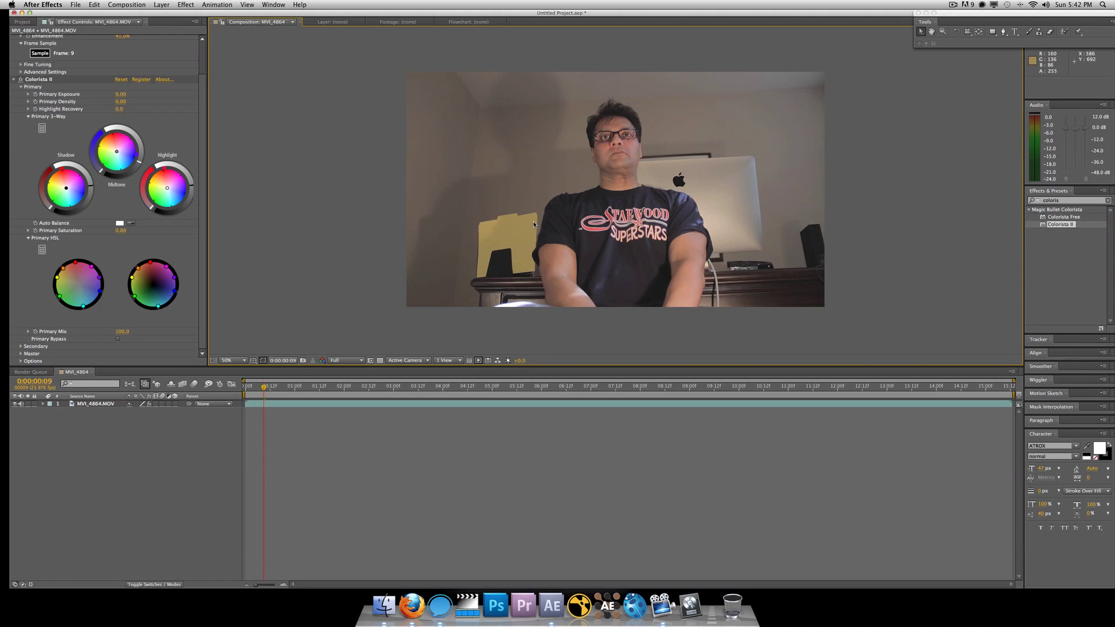
{"action": "left_click", "coordinate": [451, 211]}
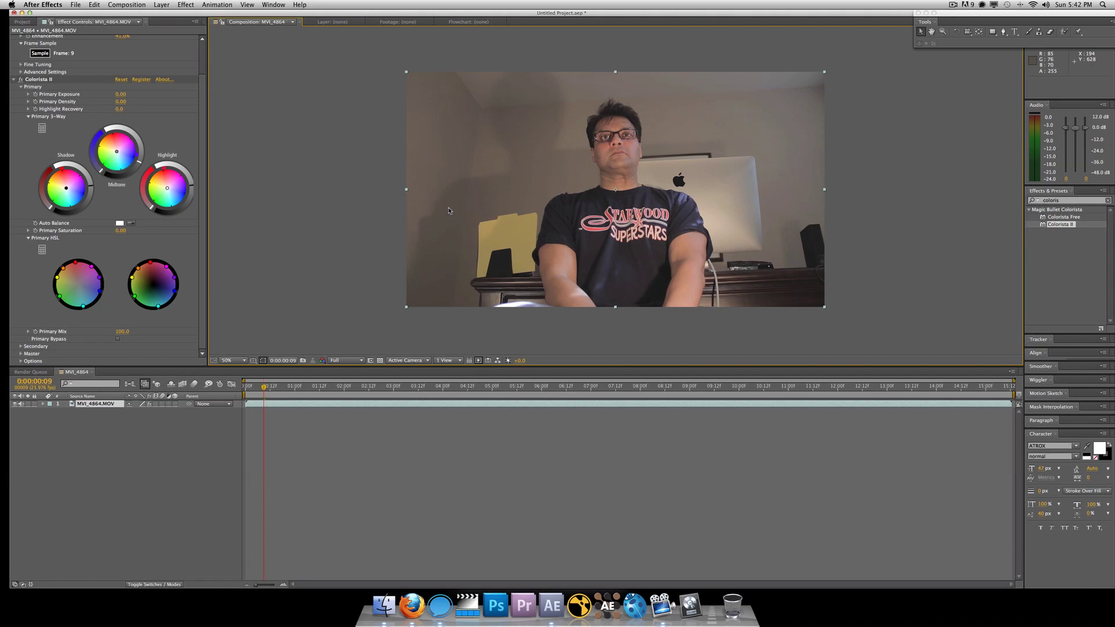
Inspect the footage detail at 100% and 200% magnification, then zoom out to the whole frame.
{"action": "key", "text": "slash"}
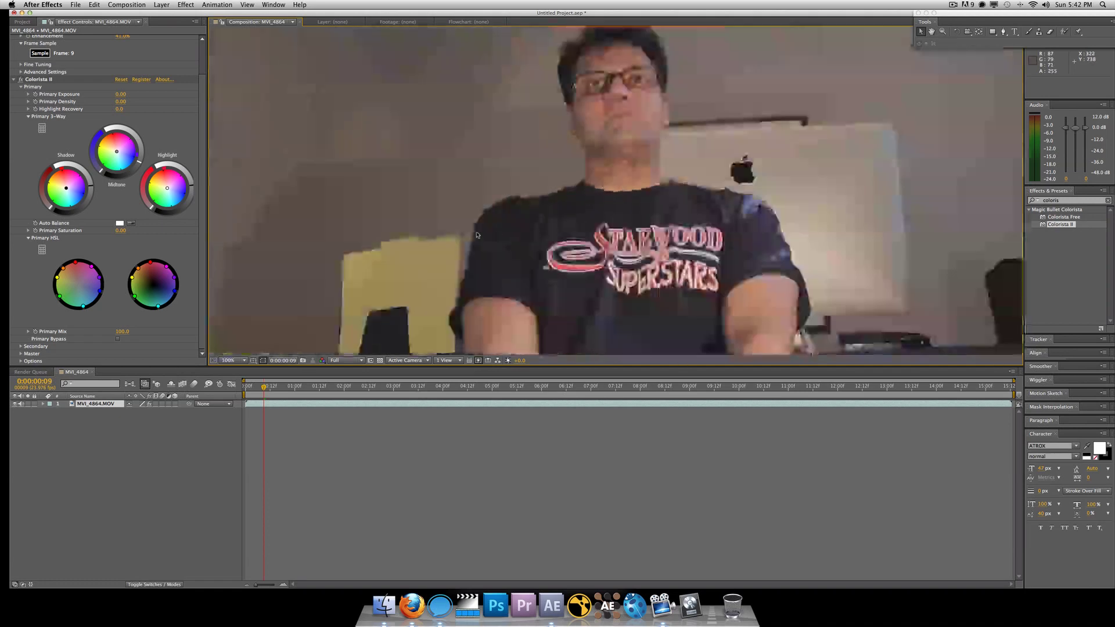
{"action": "key", "text": "comma"}
{"action": "key", "text": "slash"}
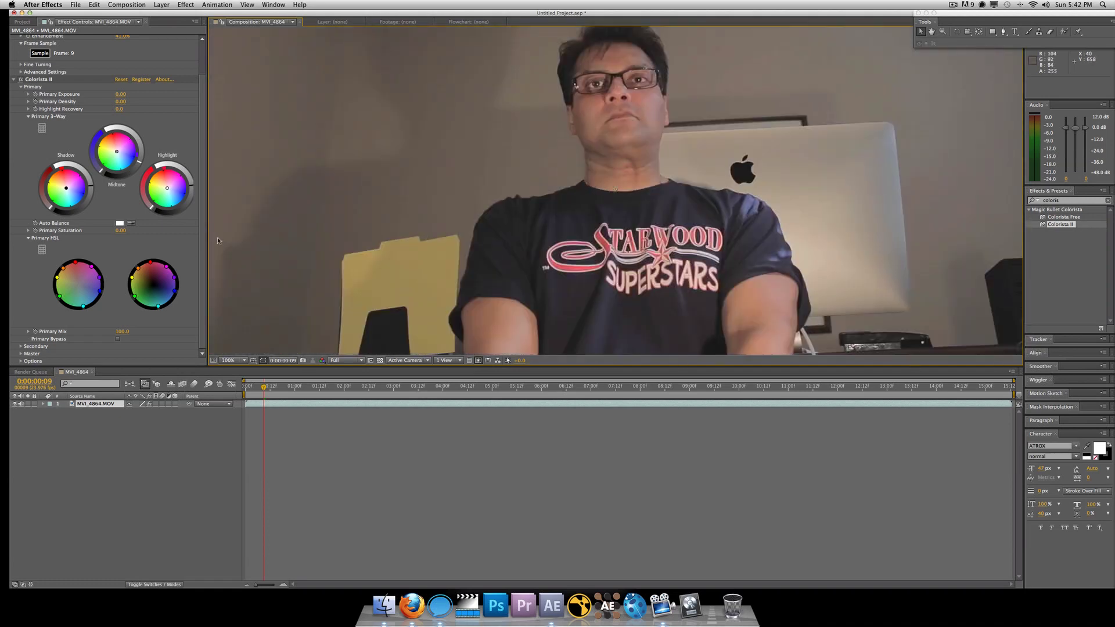
{"action": "key", "text": "comma"}
{"action": "key", "text": "slash"}
{"action": "key", "text": "comma"}
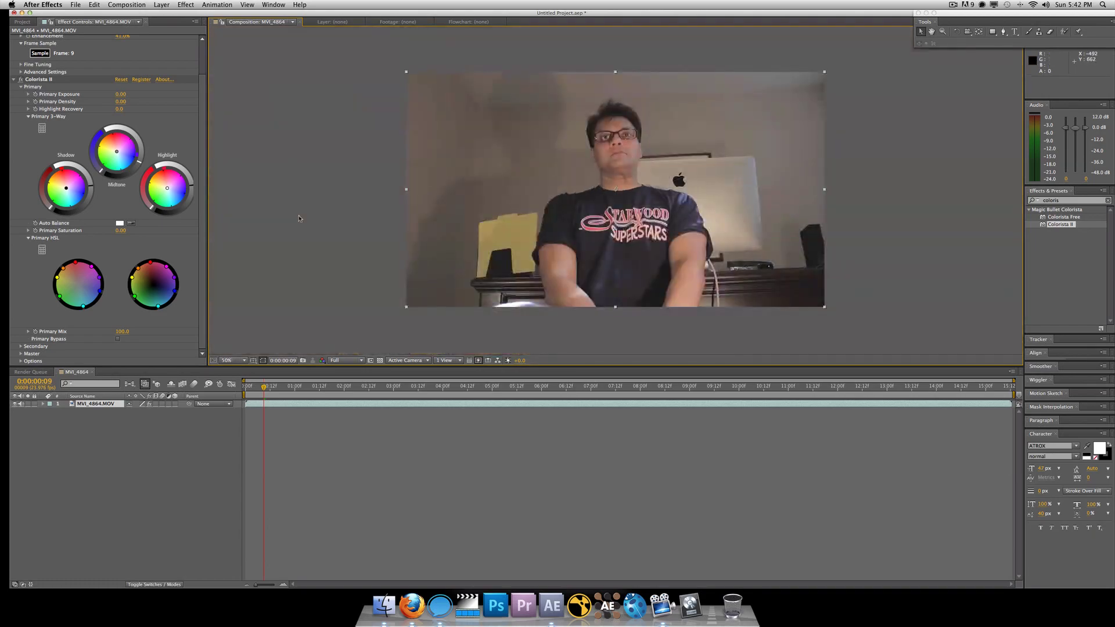
{"action": "key", "text": "slash"}
{"action": "left_click", "coordinate": [299, 218]}
{"action": "key", "text": "period"}
{"action": "key", "text": "comma"}
{"action": "key", "text": "comma"}
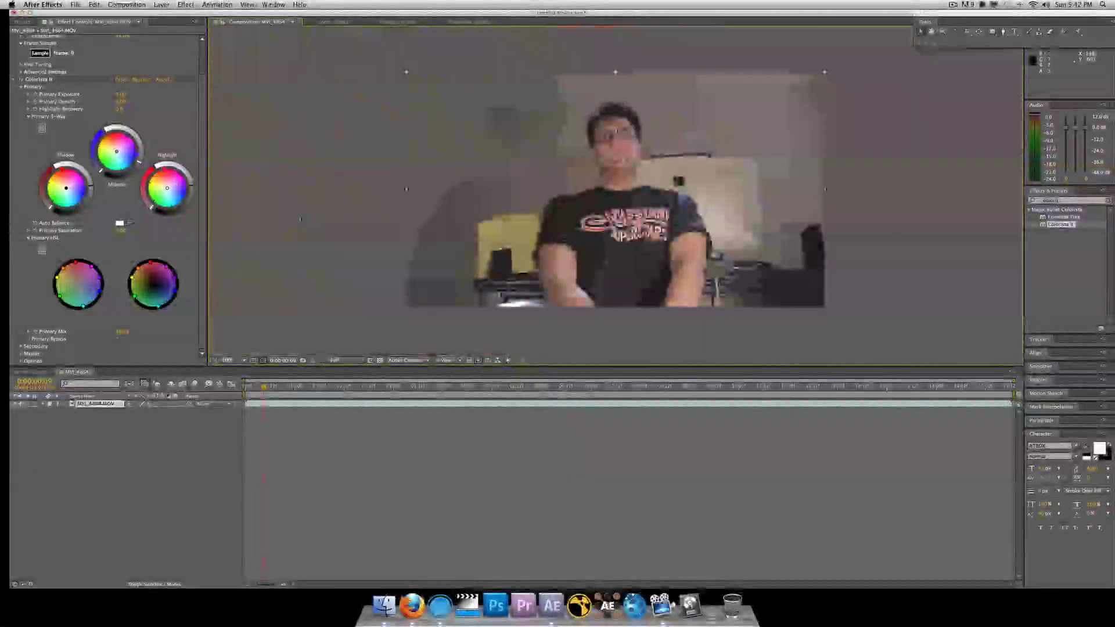
{"action": "key", "text": "slash"}
{"action": "key", "text": "period"}
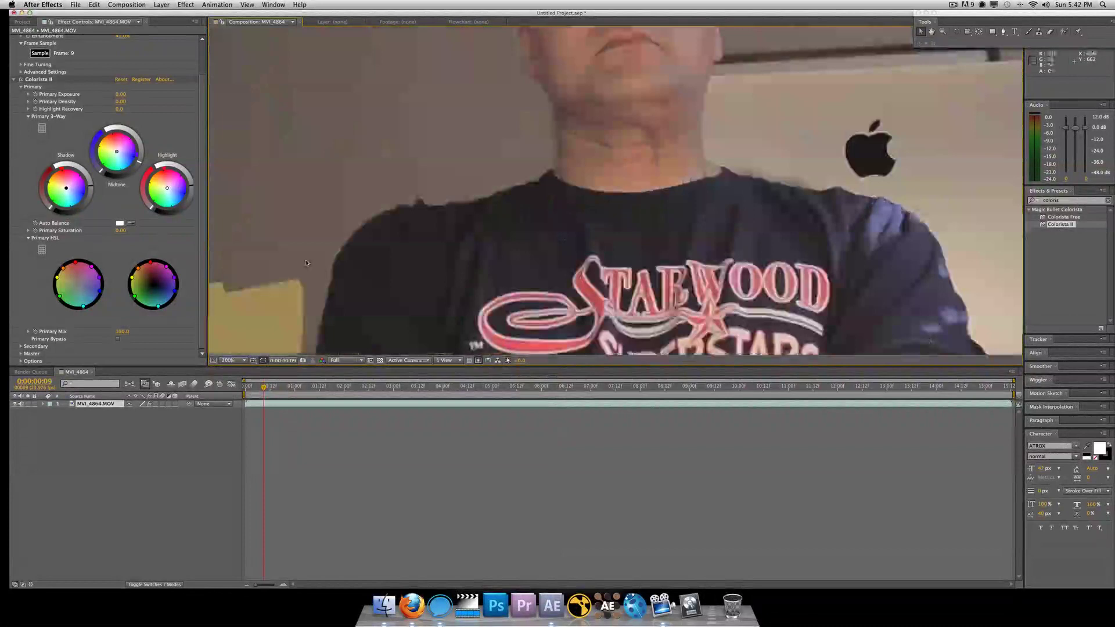
{"action": "left_click", "coordinate": [229, 361]}
{"action": "left_click", "coordinate": [273, 441]}
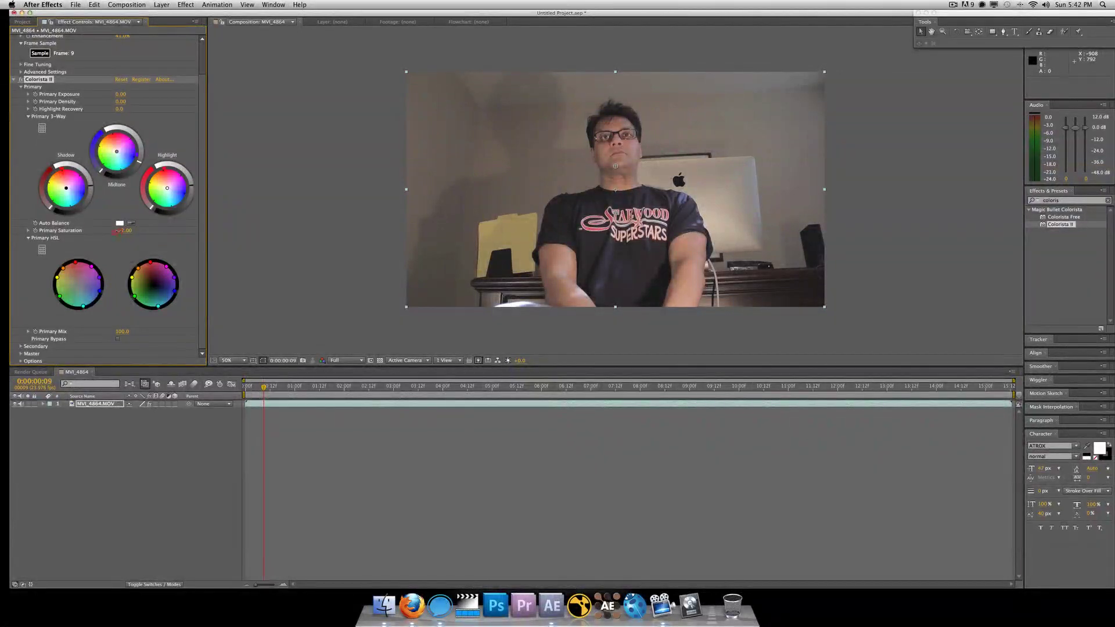
Lower Colorista II's Primary Saturation to -10 and deselect the layer.
{"action": "left_click_drag", "start_coordinate": [118, 230], "coordinate": [2, 235]}
{"action": "left_click", "coordinate": [351, 203]}
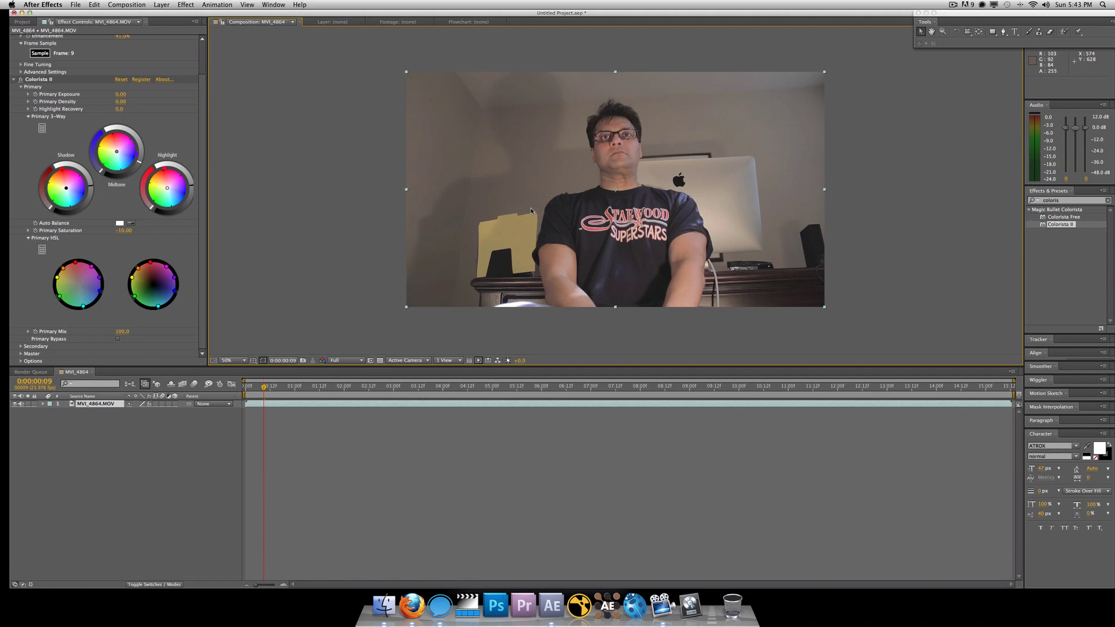
{"action": "left_click", "coordinate": [239, 182]}
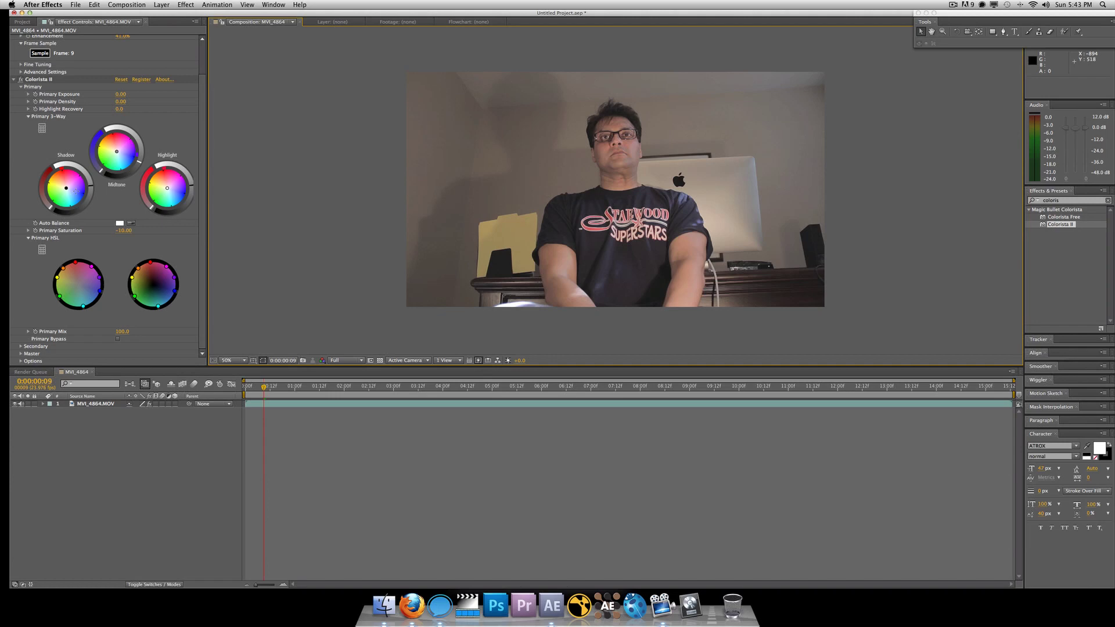
Shift the Colorista II Primary 3-Way shadow colour slightly toward blue.
{"action": "left_click", "coordinate": [72, 191]}
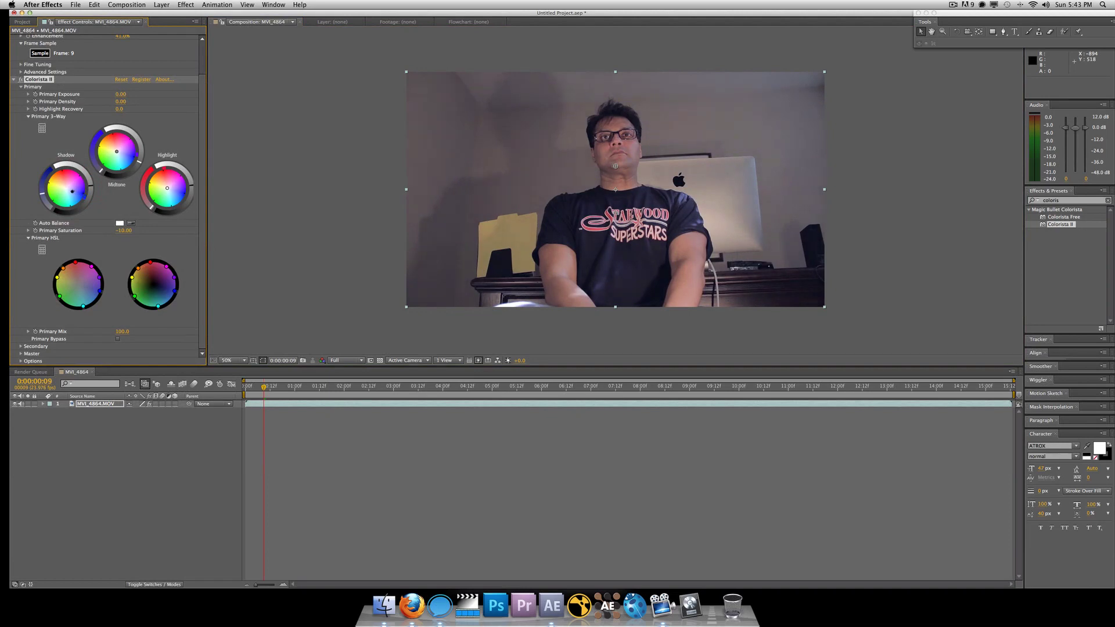
{"action": "left_click_drag", "start_coordinate": [73, 191], "coordinate": [70, 191]}
{"action": "left_click", "coordinate": [21, 80]}
{"action": "left_click", "coordinate": [21, 79]}
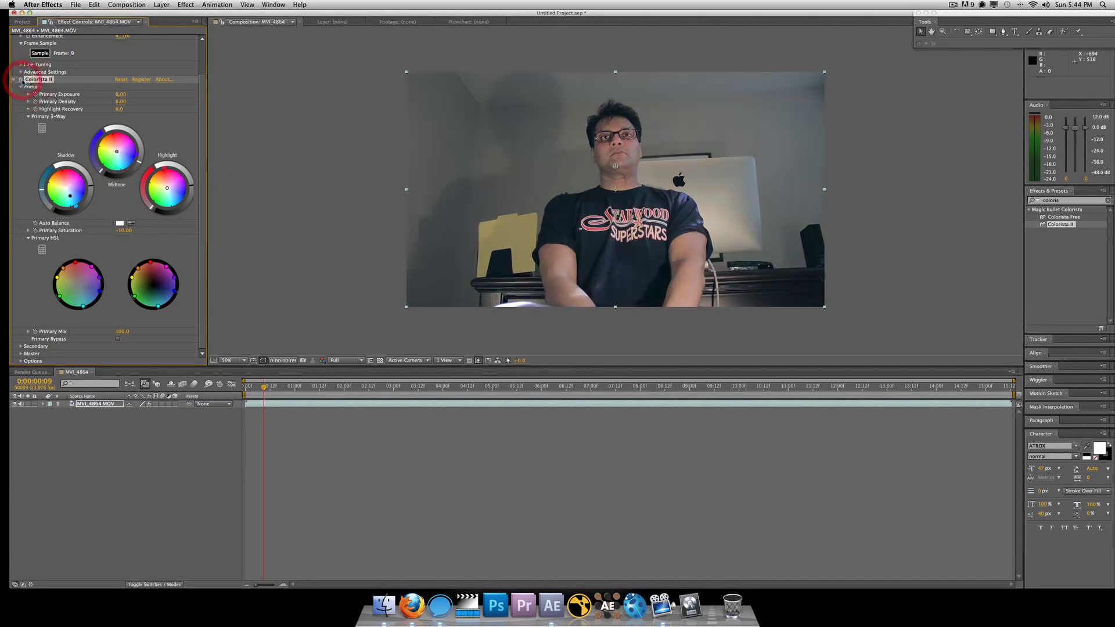
{"action": "left_click", "coordinate": [21, 80]}
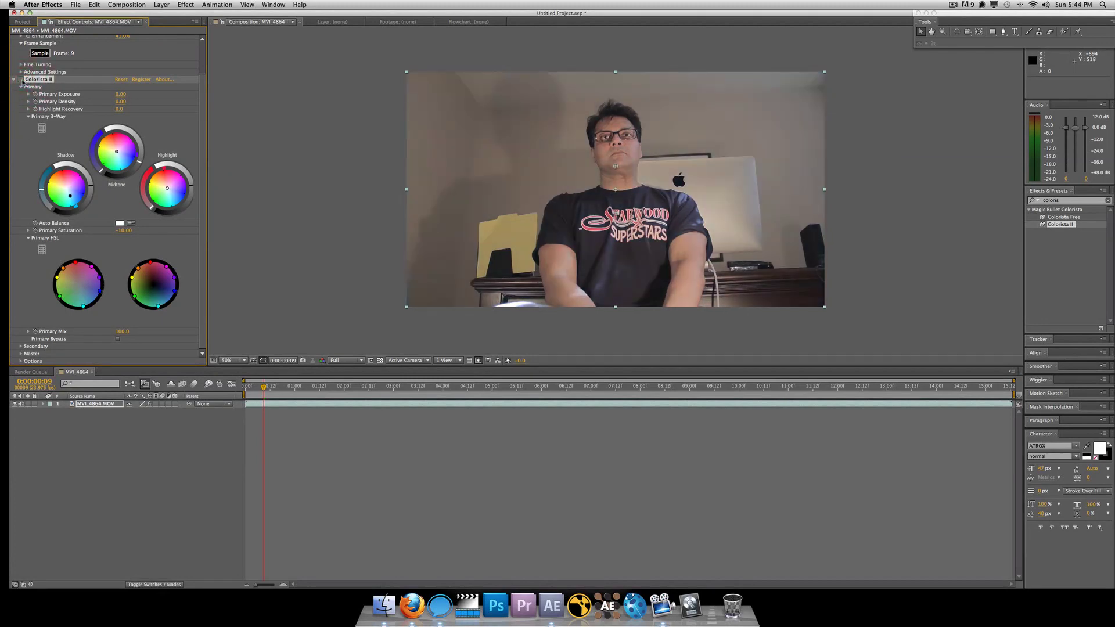
{"action": "left_click", "coordinate": [21, 79]}
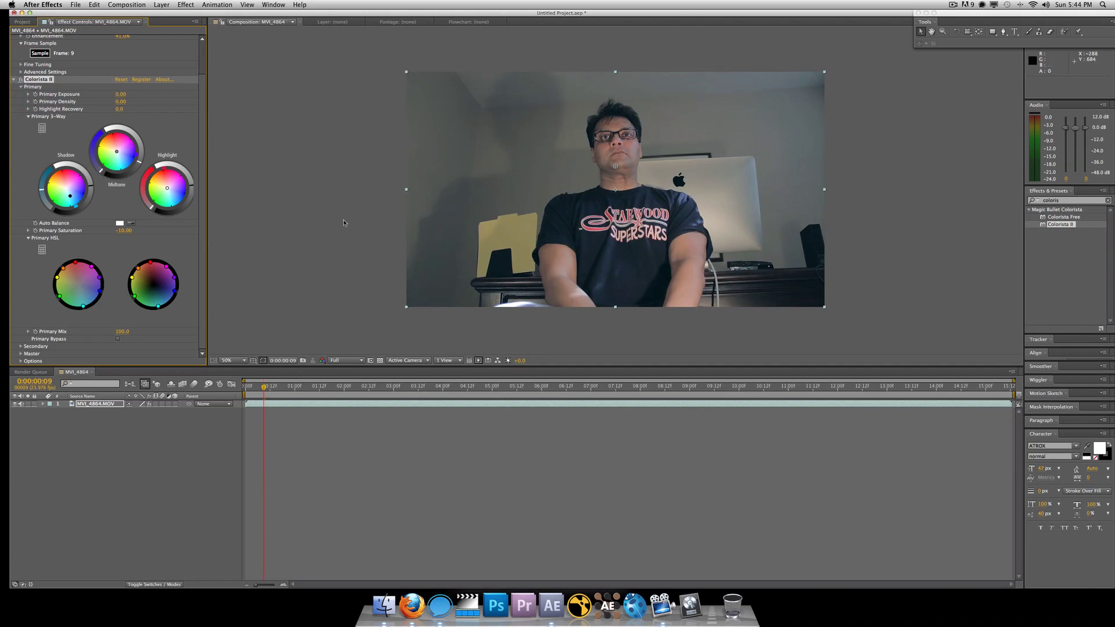
{"action": "left_click", "coordinate": [336, 258]}
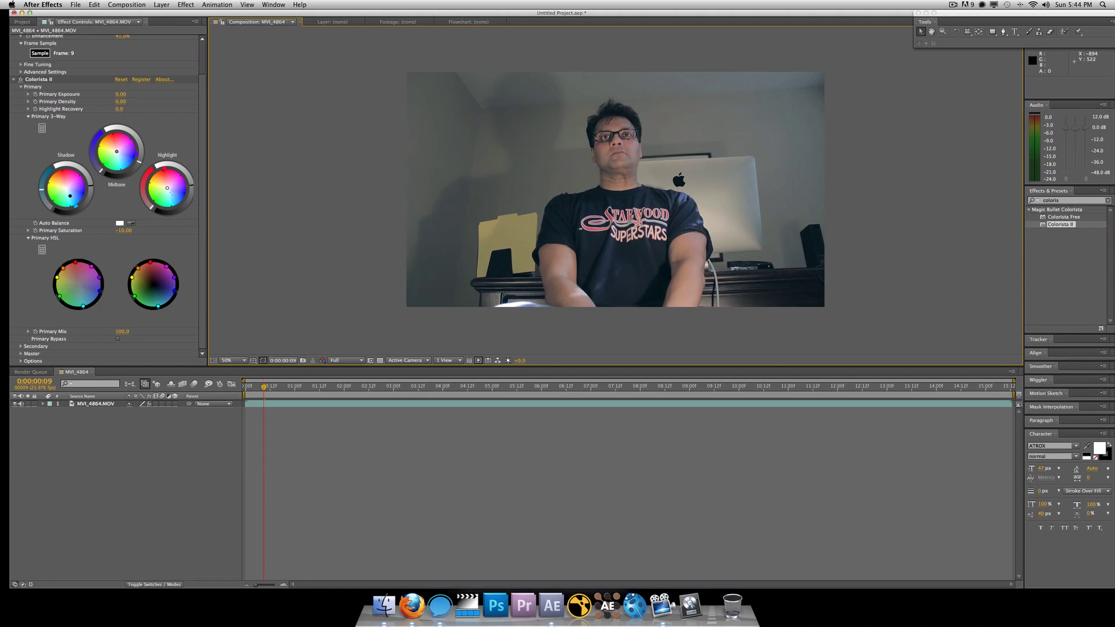
{"action": "left_click", "coordinate": [167, 187]}
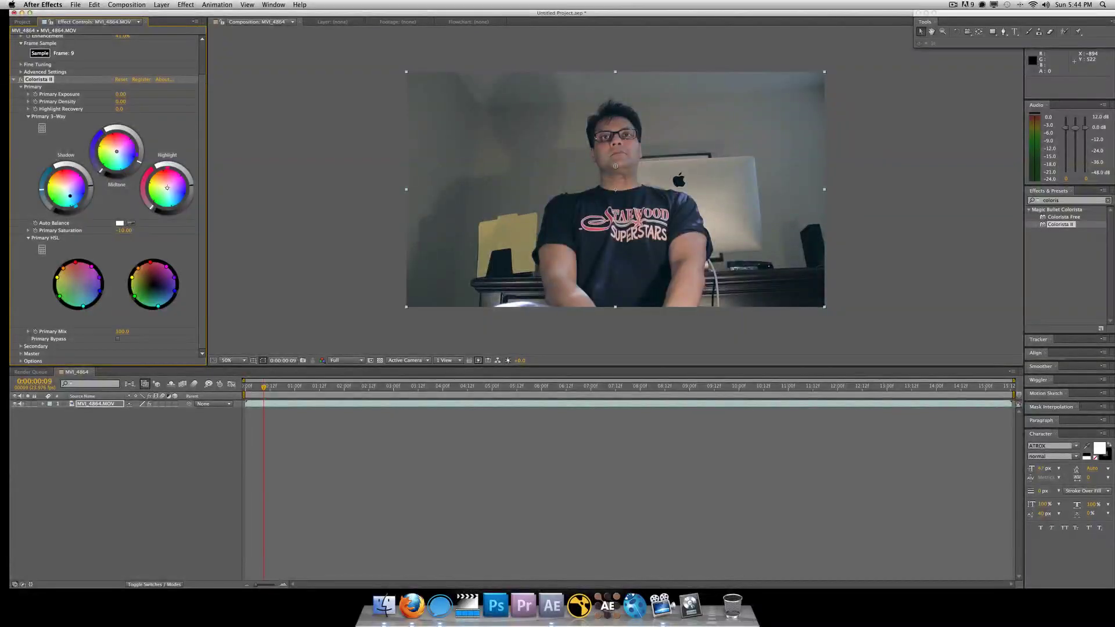
{"action": "scroll", "coordinate": [475, 128], "scroll_direction": "up", "scroll_amount": 3}
{"action": "scroll", "coordinate": [476, 127], "scroll_direction": "down", "scroll_amount": 3}
{"action": "left_click", "coordinate": [325, 217]}
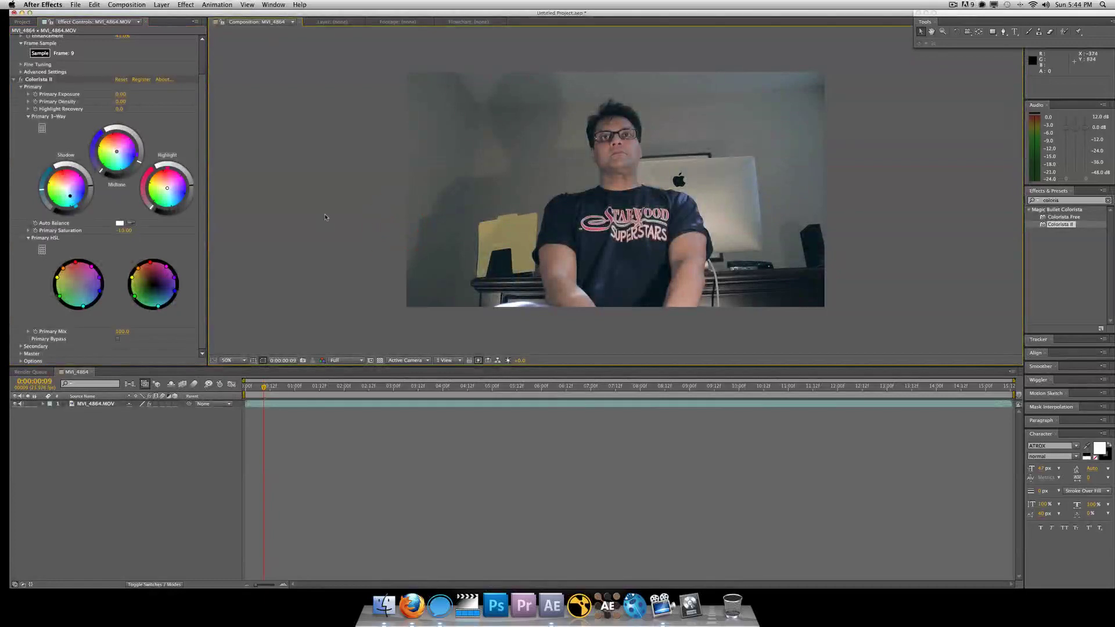
{"action": "left_click", "coordinate": [614, 166]}
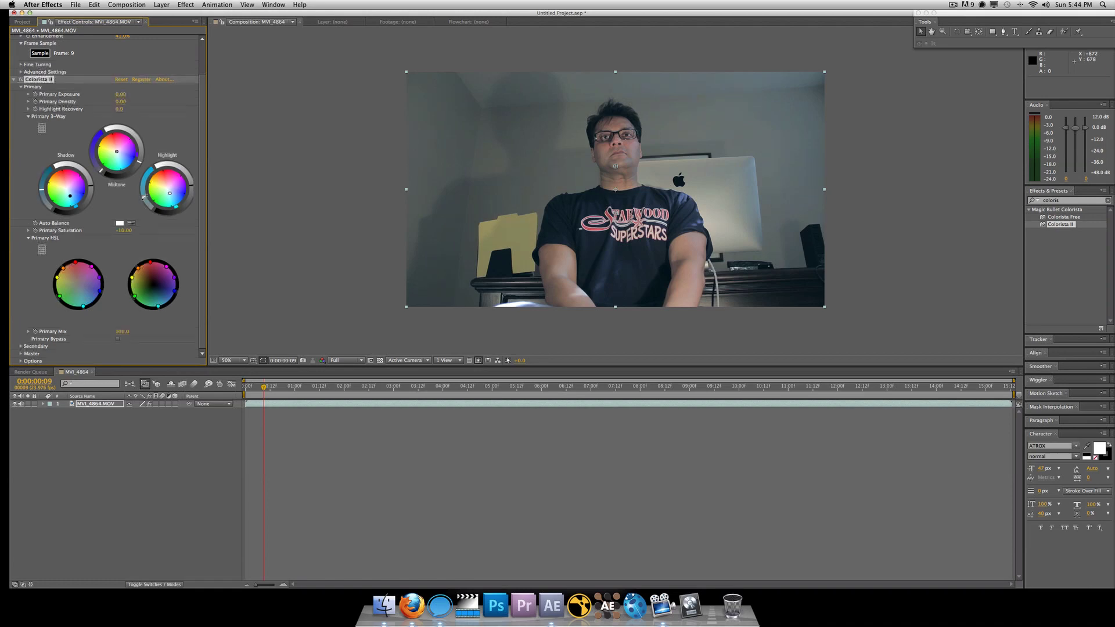
Shift Colorista II's shadow wheel toward red-orange.
{"action": "left_click", "coordinate": [250, 207]}
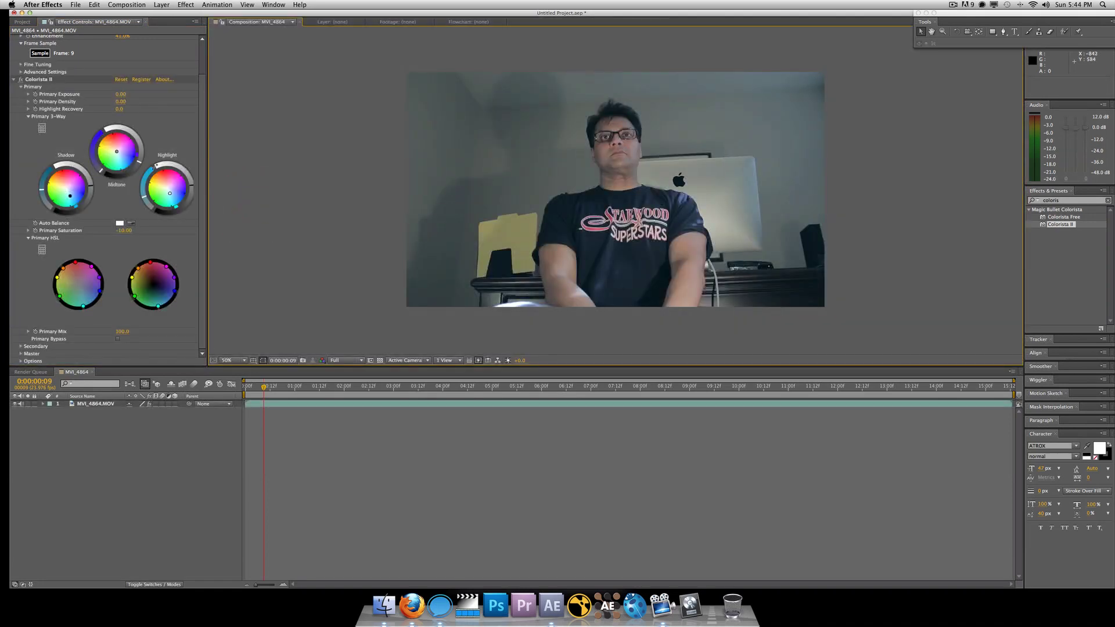
{"action": "left_click", "coordinate": [98, 170]}
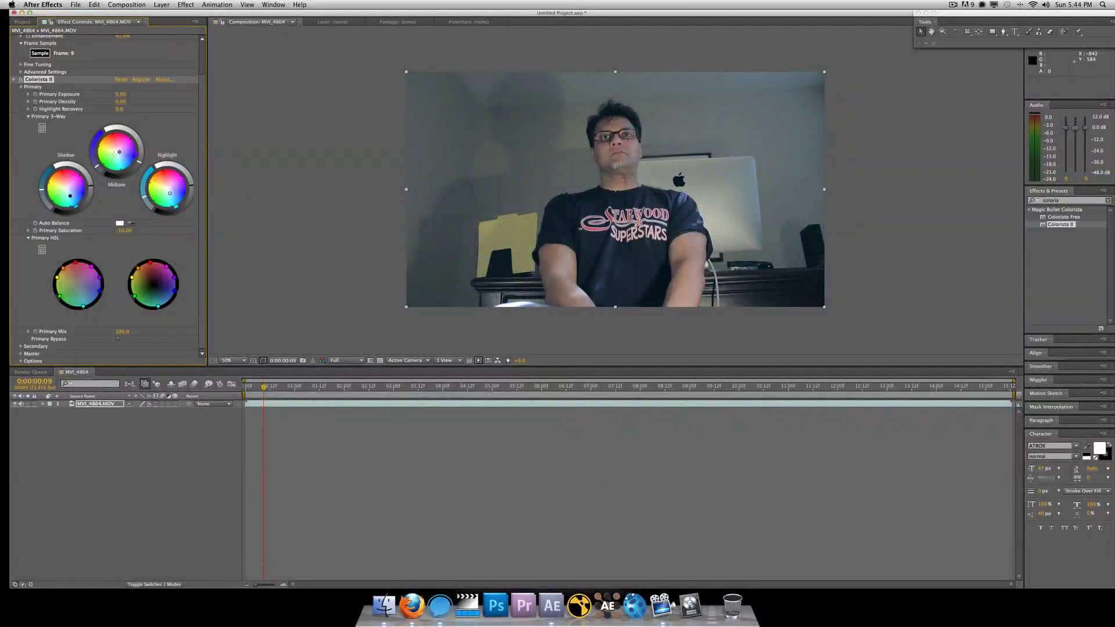
{"action": "left_click", "coordinate": [292, 165]}
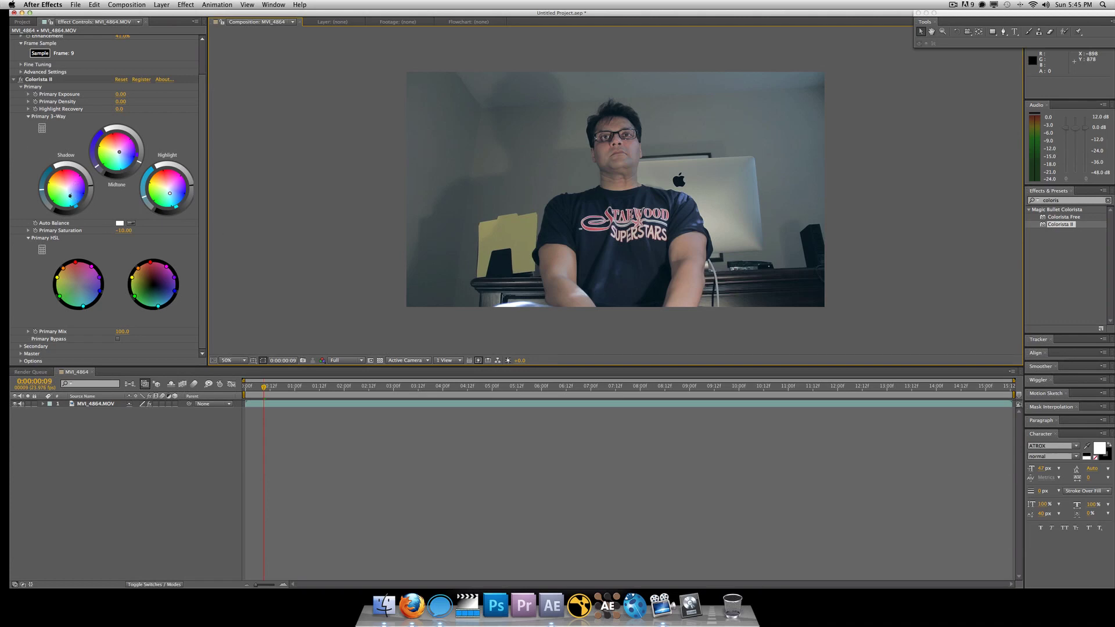
{"action": "mouse_move", "coordinate": [71, 196]}
{"action": "left_mouse_down"}
{"action": "mouse_move", "coordinate": [54, 172]}
{"action": "mouse_move", "coordinate": [62, 182]}
{"action": "left_mouse_up"}
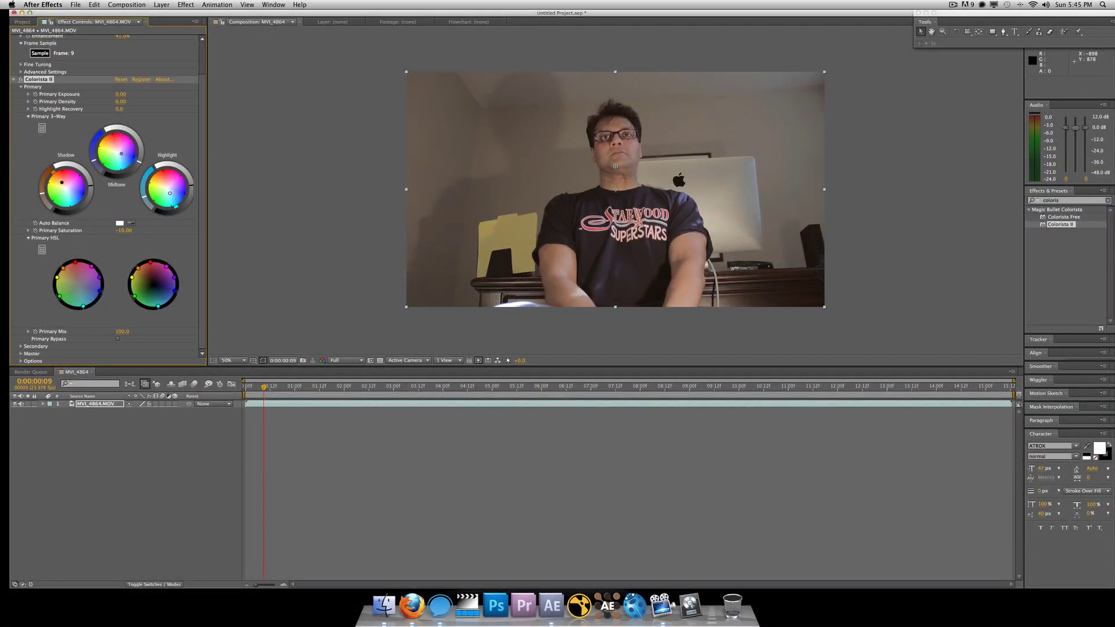
Try a slight purple midtone tint, then undo it with Cmd+Z and deselect the layer.
{"action": "mouse_move", "coordinate": [122, 154]}
{"action": "left_mouse_down"}
{"action": "mouse_move", "coordinate": [115, 146]}
{"action": "mouse_move", "coordinate": [124, 154]}
{"action": "left_mouse_up"}
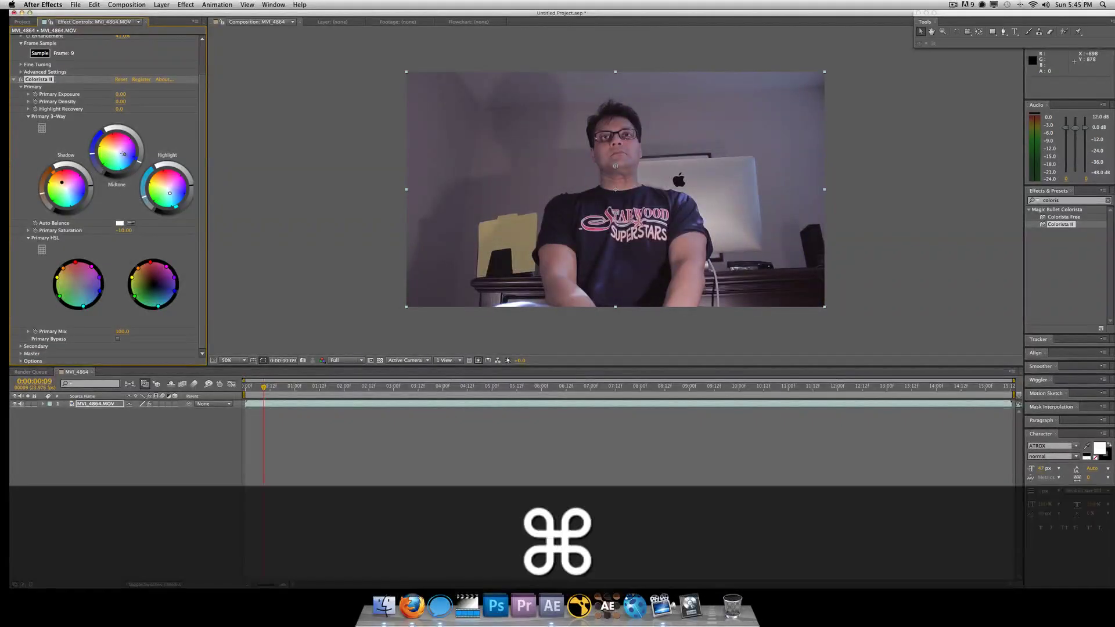
{"action": "key", "text": "super+z"}
{"action": "key", "text": "super+z"}
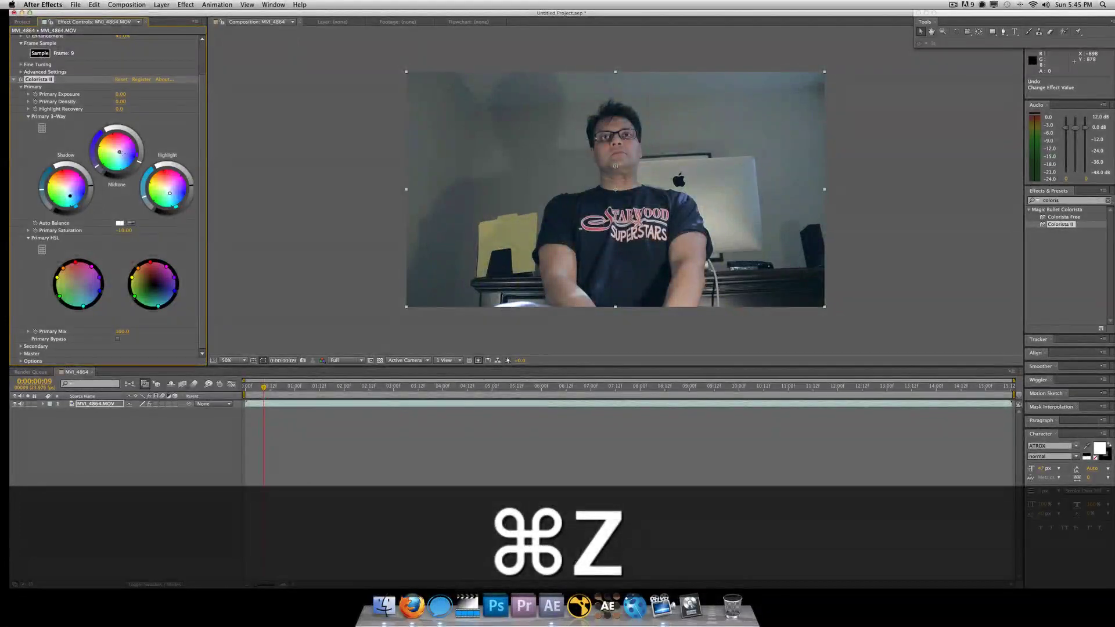
{"action": "left_click", "coordinate": [333, 194]}
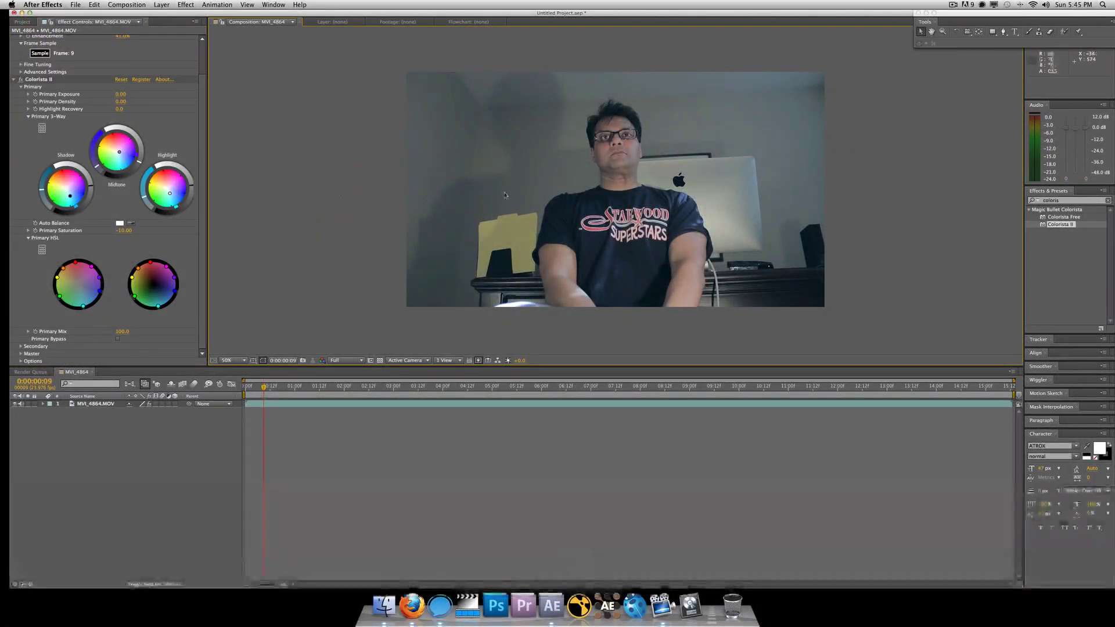
{"action": "left_click", "coordinate": [524, 201]}
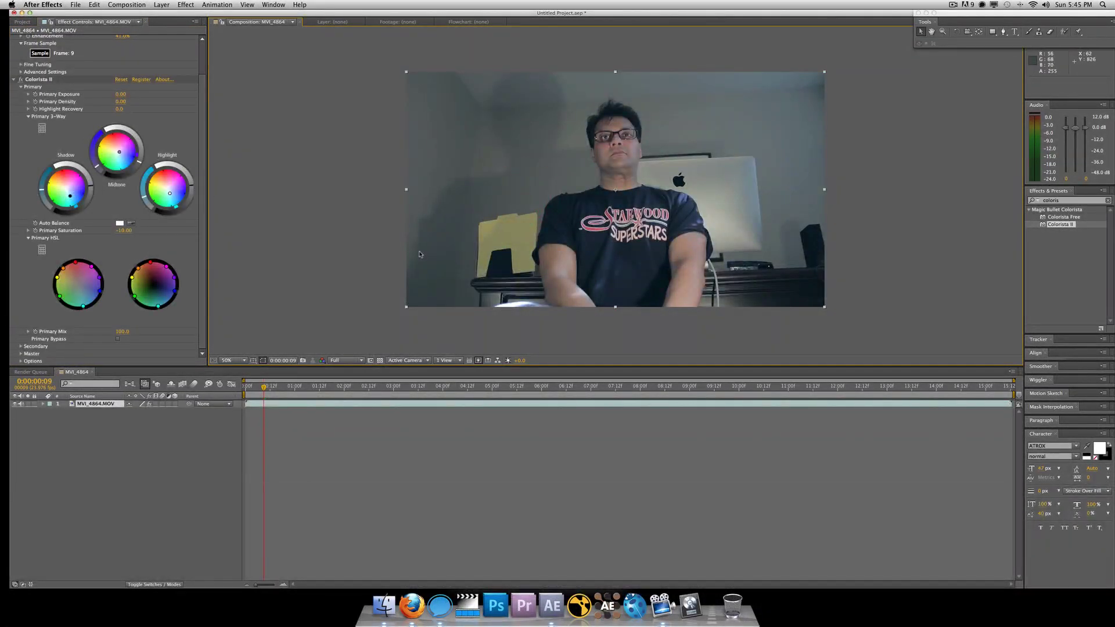
{"action": "left_click", "coordinate": [281, 222]}
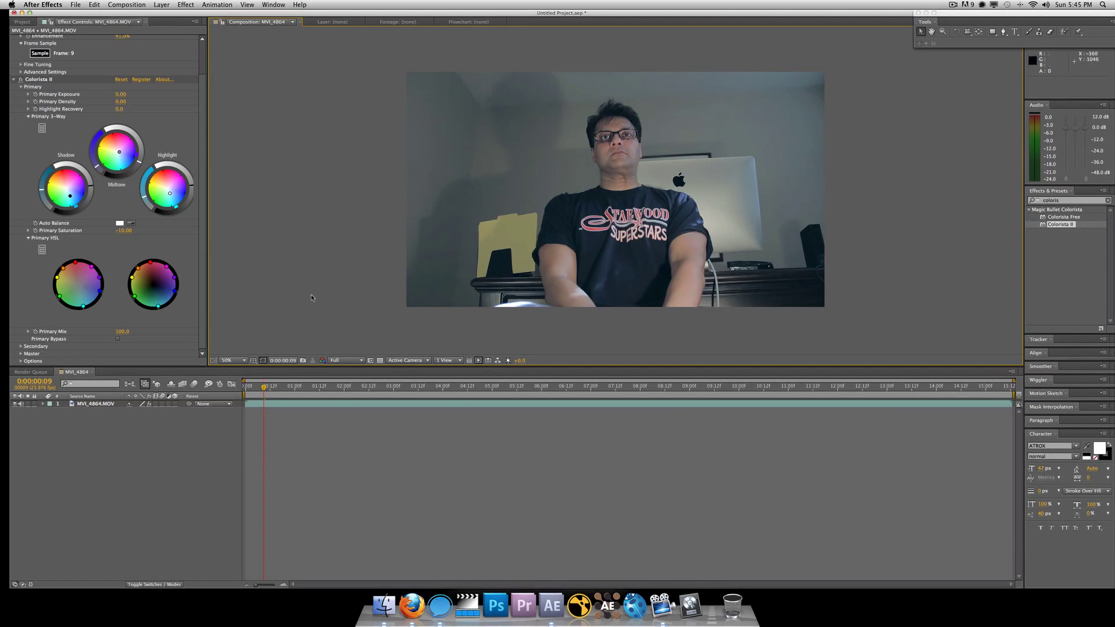
{"action": "left_click", "coordinate": [288, 407]}
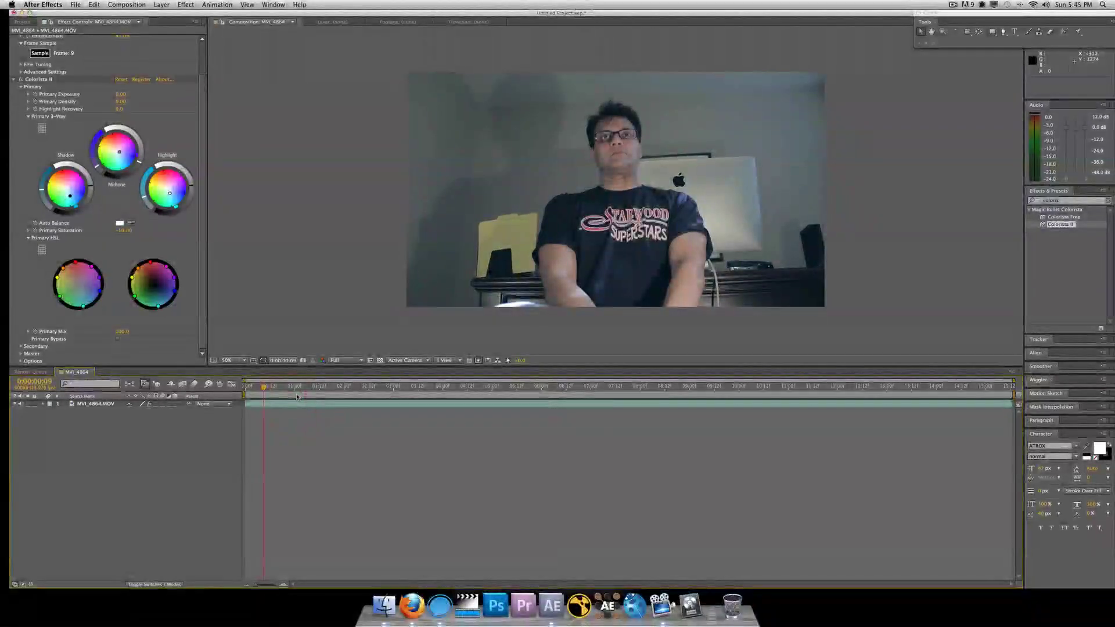
{"action": "left_click", "coordinate": [295, 403]}
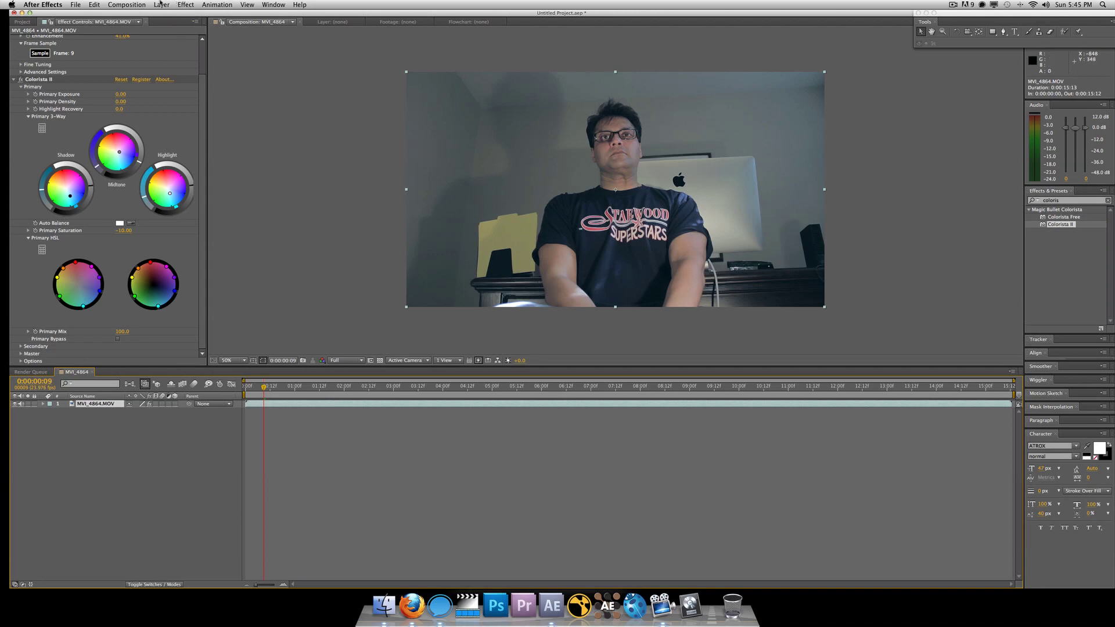
Add a new adjustment layer above the footage via Layer > New.
{"action": "left_click", "coordinate": [184, 5]}
{"action": "mouse_move", "coordinate": [161, 4]}
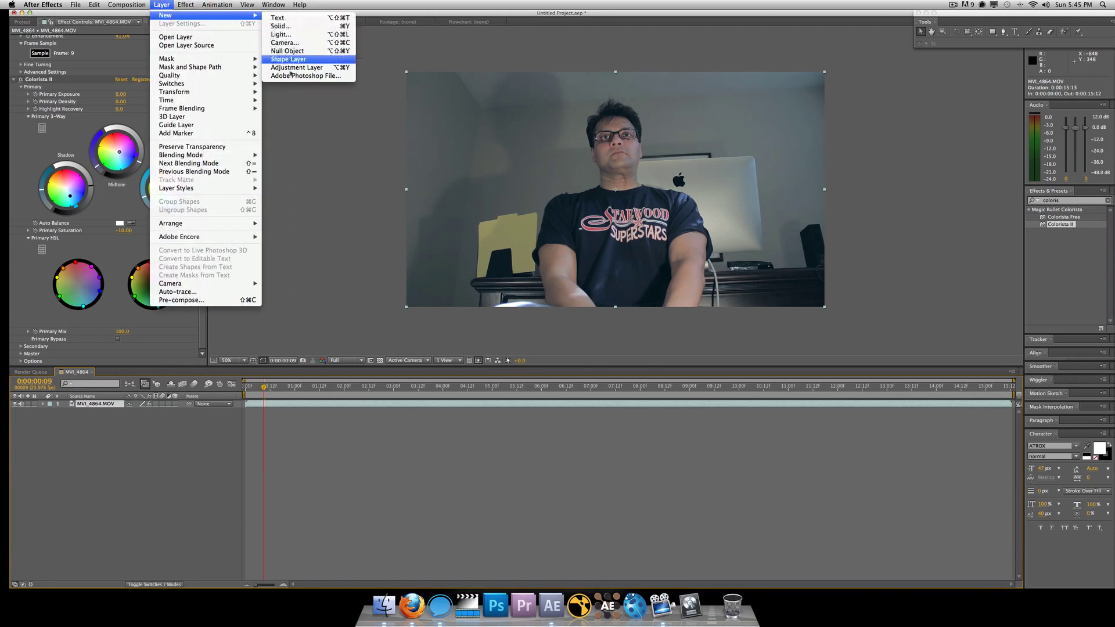
{"action": "left_click", "coordinate": [289, 68]}
Apply MisFire Vignette to the adjustment layer and lower its Intensity to about 22%.
{"action": "left_click", "coordinate": [185, 5]}
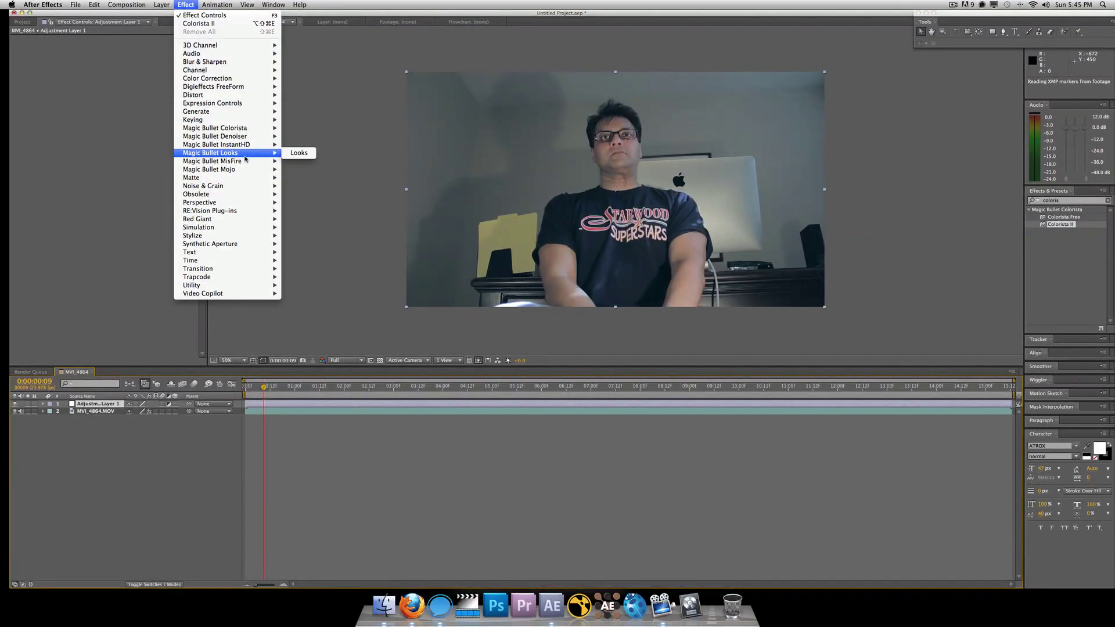
{"action": "mouse_move", "coordinate": [250, 161]}
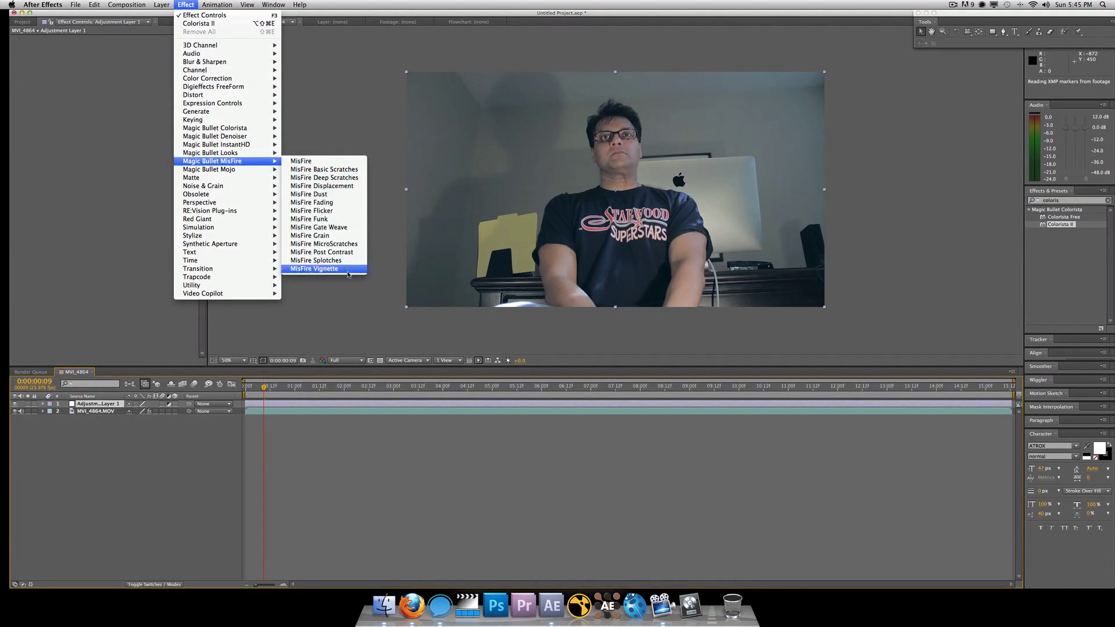
{"action": "left_click", "coordinate": [325, 268]}
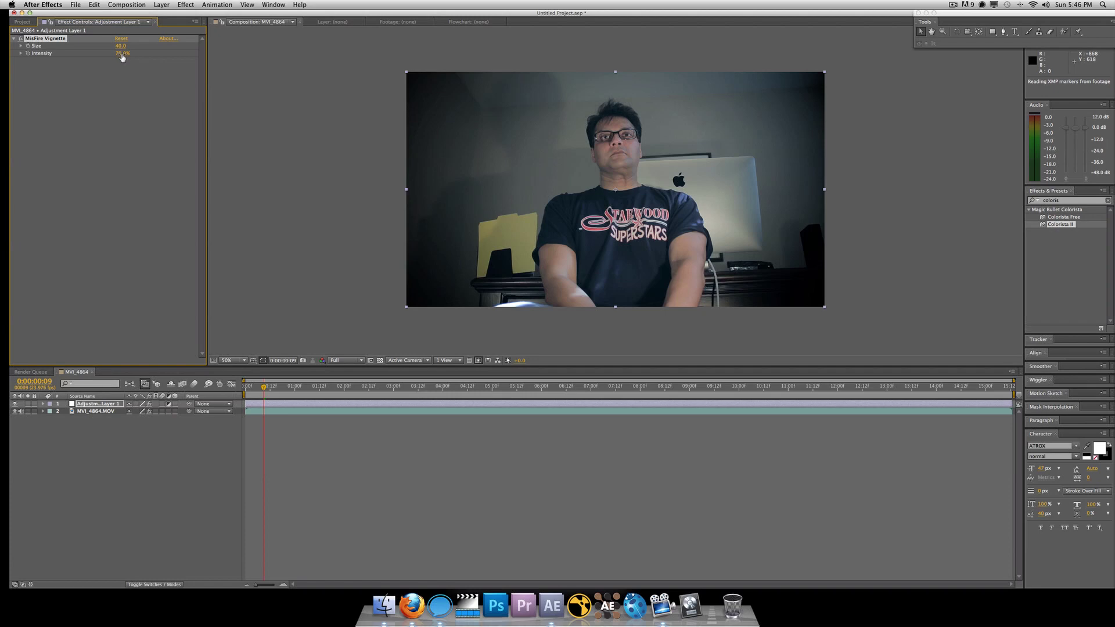
{"action": "left_click_drag", "start_coordinate": [122, 52], "coordinate": [105, 59]}
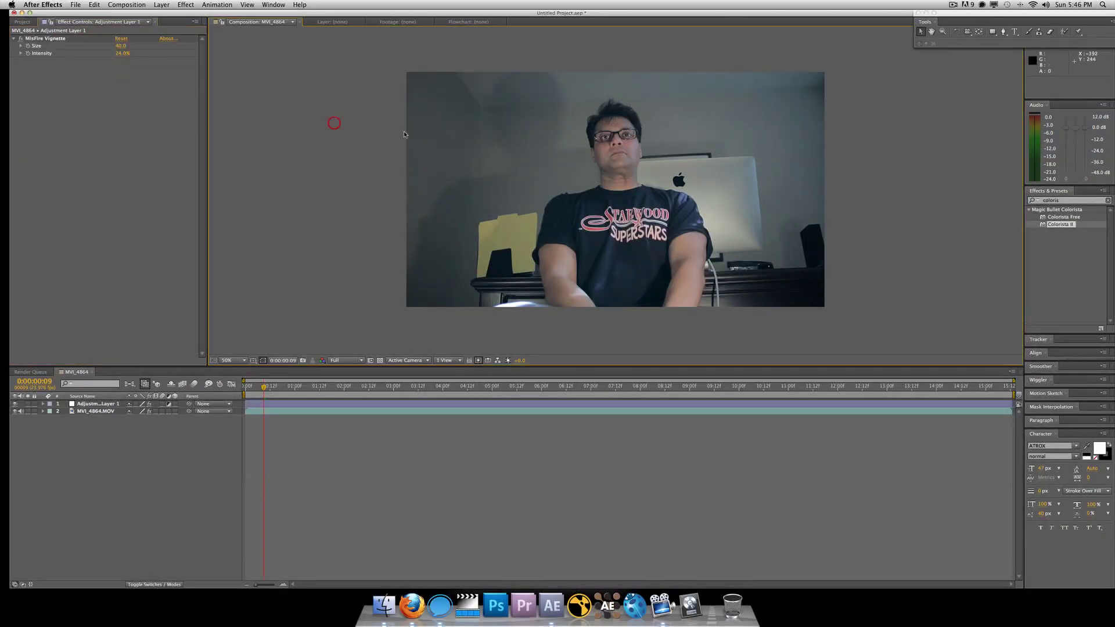
{"action": "scroll", "coordinate": [576, 152], "scroll_direction": "up", "scroll_amount": 5}
{"action": "scroll", "coordinate": [576, 152], "scroll_direction": "down", "scroll_amount": 2}
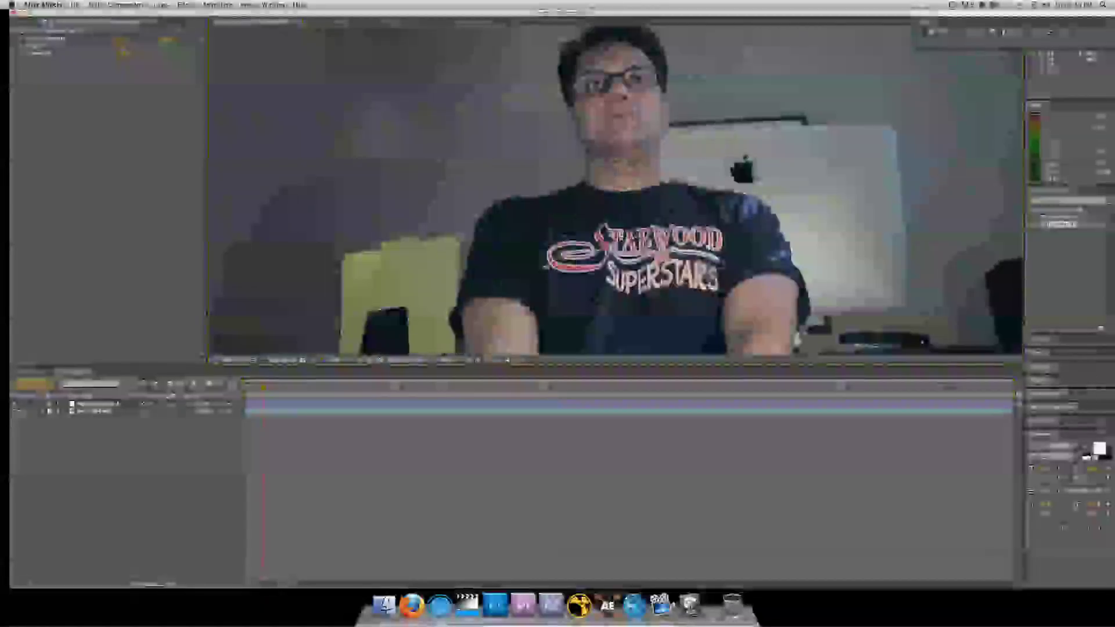
{"action": "scroll", "coordinate": [575, 151], "scroll_direction": "down", "scroll_amount": 2}
{"action": "scroll", "coordinate": [572, 149], "scroll_direction": "up", "scroll_amount": 2}
{"action": "scroll", "coordinate": [572, 149], "scroll_direction": "down", "scroll_amount": 3}
{"action": "scroll", "coordinate": [572, 149], "scroll_direction": "up", "scroll_amount": 6}
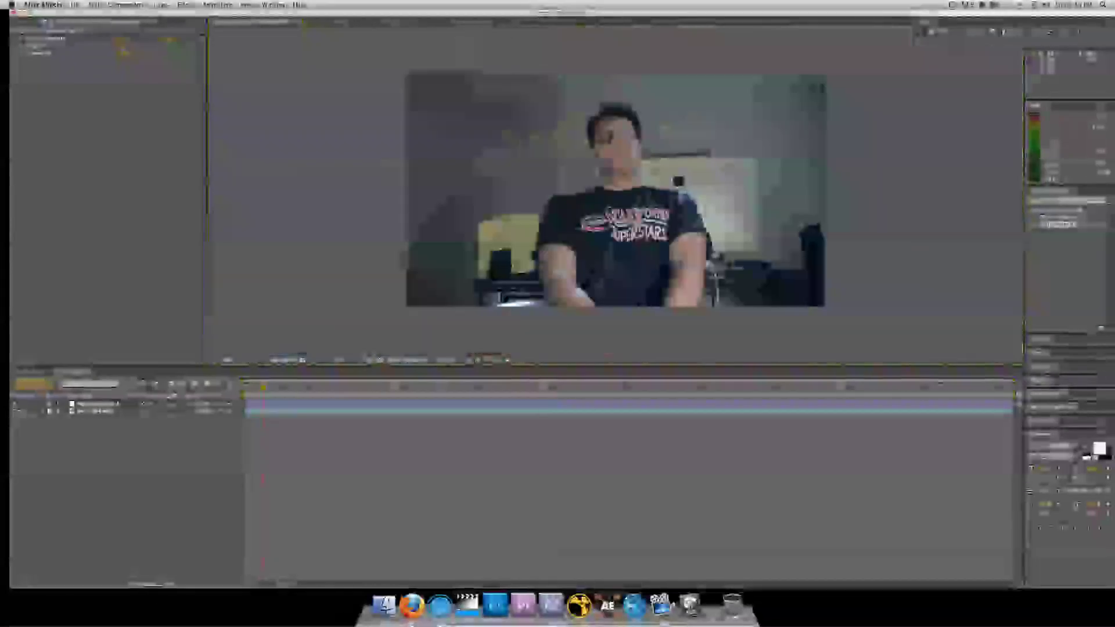
{"action": "scroll", "coordinate": [571, 149], "scroll_direction": "down", "scroll_amount": 3}
{"action": "scroll", "coordinate": [571, 148], "scroll_direction": "down", "scroll_amount": 4}
{"action": "scroll", "coordinate": [571, 149], "scroll_direction": "up", "scroll_amount": 2}
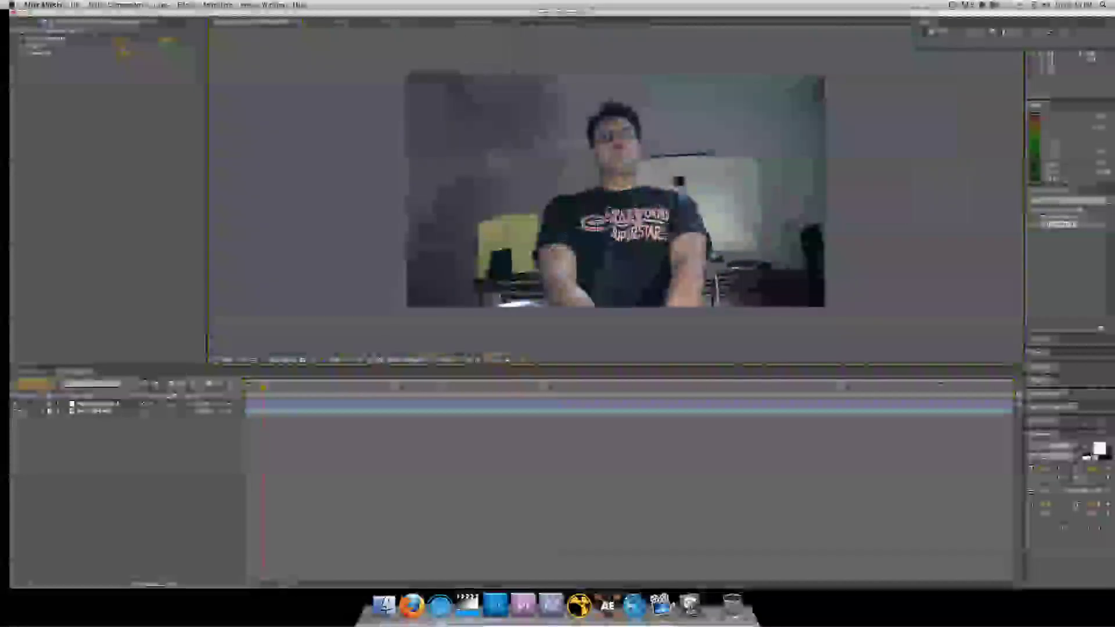
Select the vignette adjustment layer in the timeline.
{"action": "left_click", "coordinate": [52, 38]}
{"action": "left_click", "coordinate": [171, 400]}
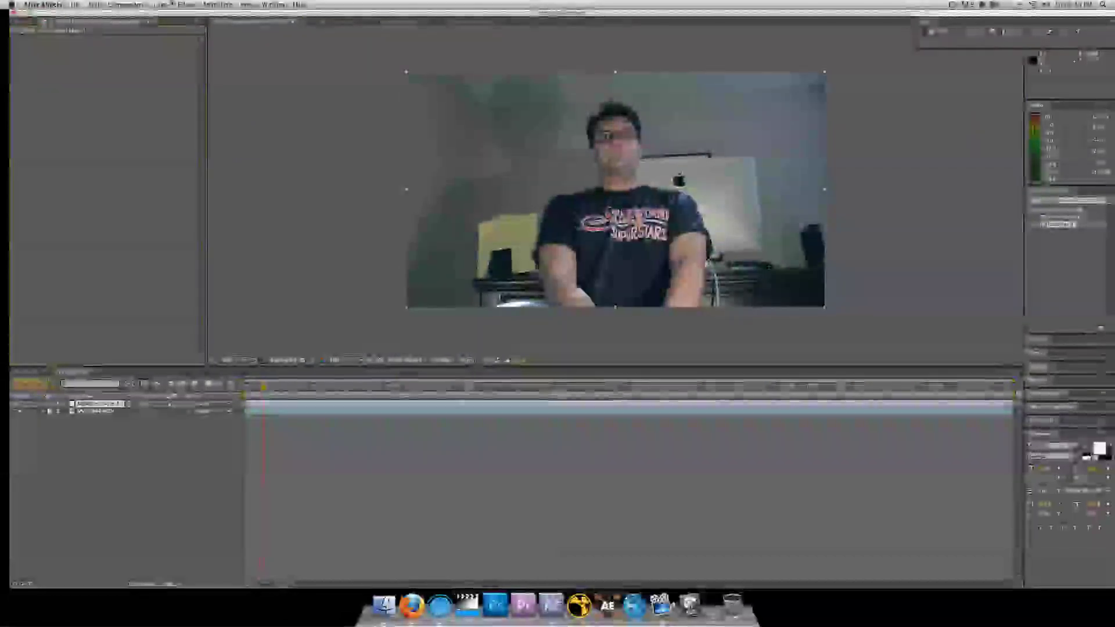
{"action": "left_click", "coordinate": [162, 4]}
Add a black solid with a subtracted ellipse mask feathered to 100.
{"action": "mouse_move", "coordinate": [169, 15]}
{"action": "left_click", "coordinate": [279, 26]}
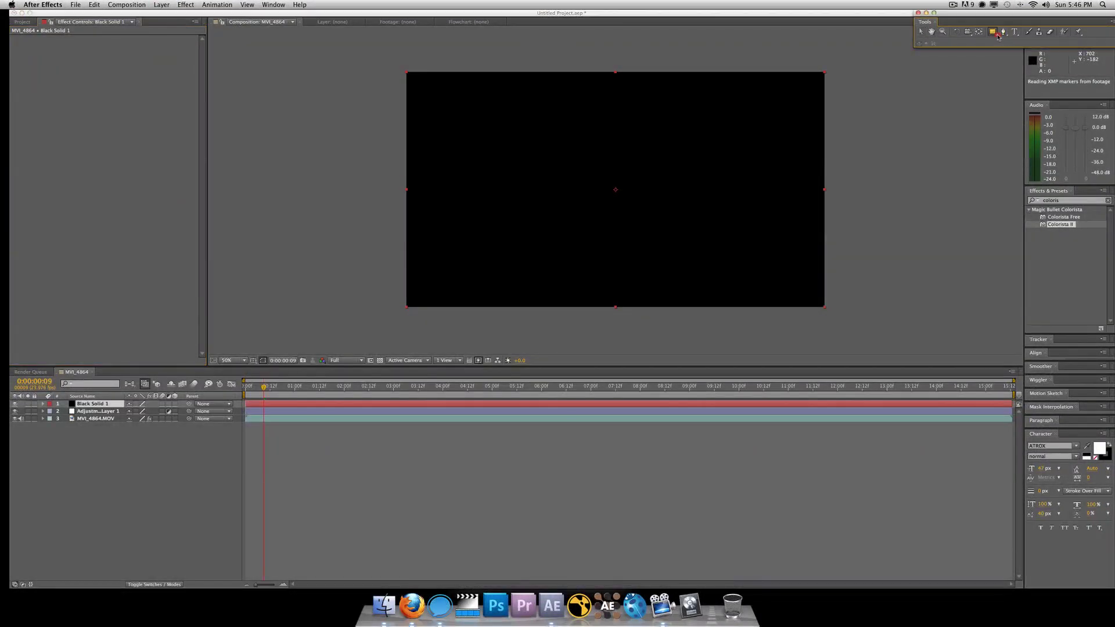
{"action": "left_click_drag", "start_coordinate": [992, 32], "coordinate": [1039, 52]}
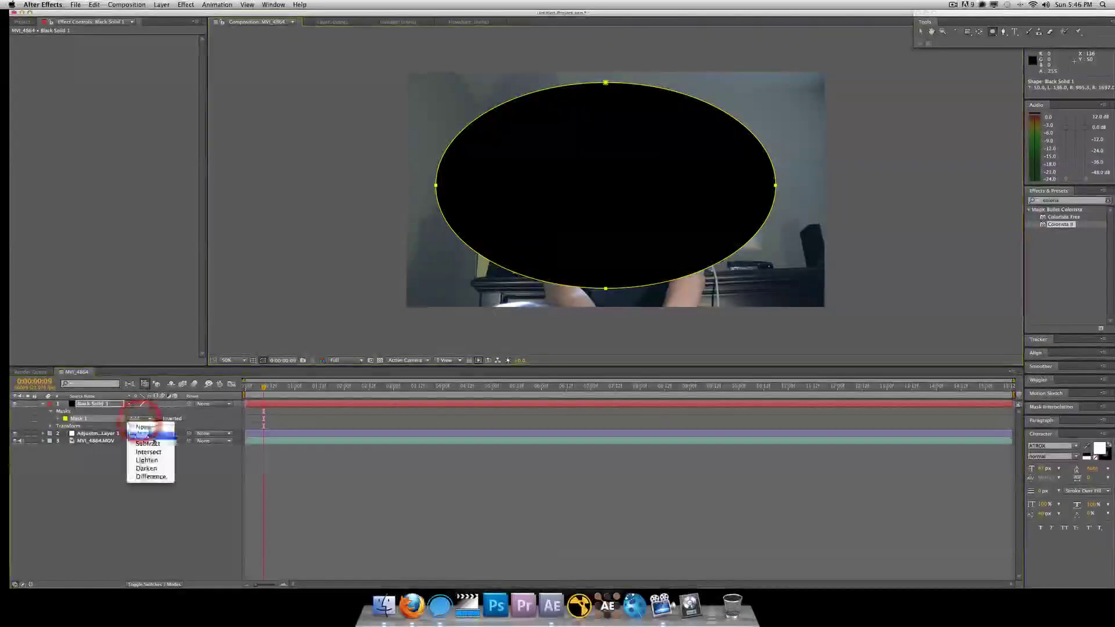
{"action": "left_click", "coordinate": [154, 443]}
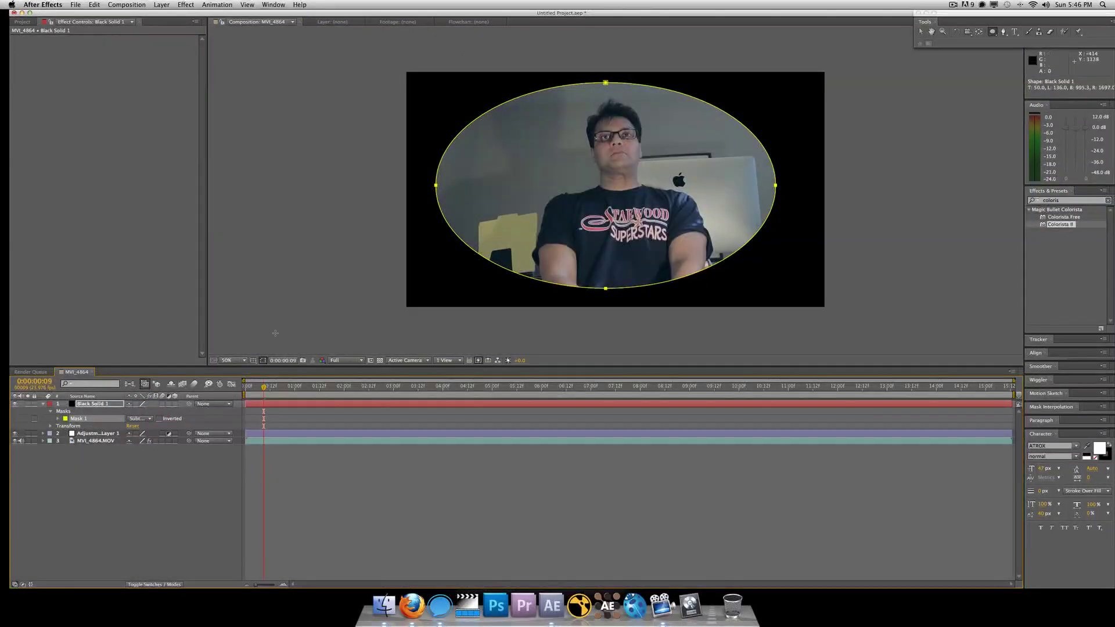
{"action": "key", "text": "f"}
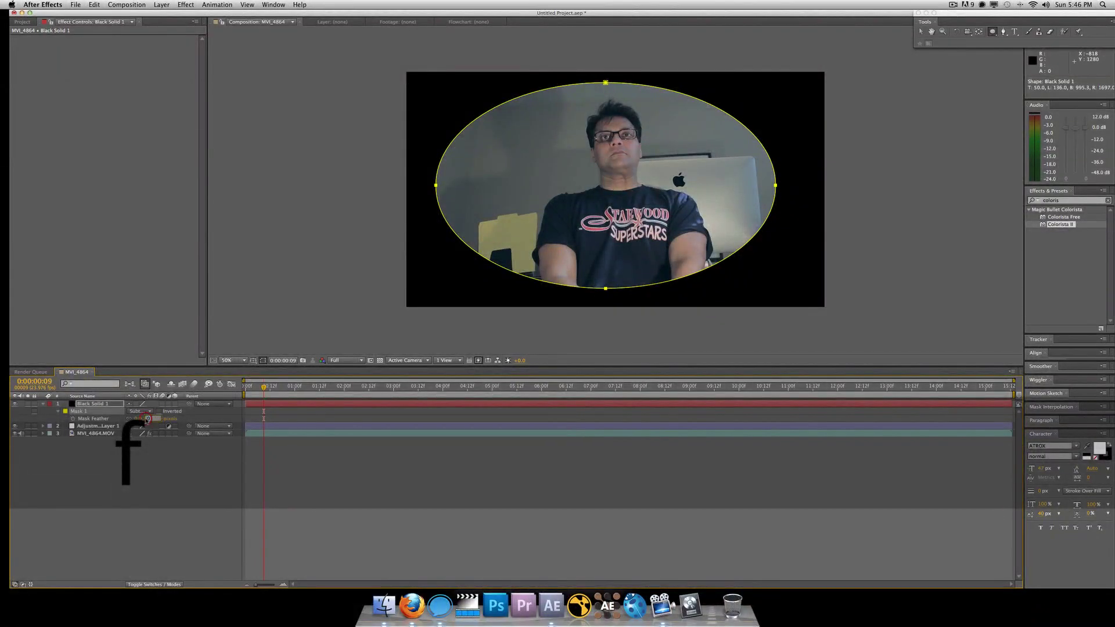
{"action": "type", "text": "100"}
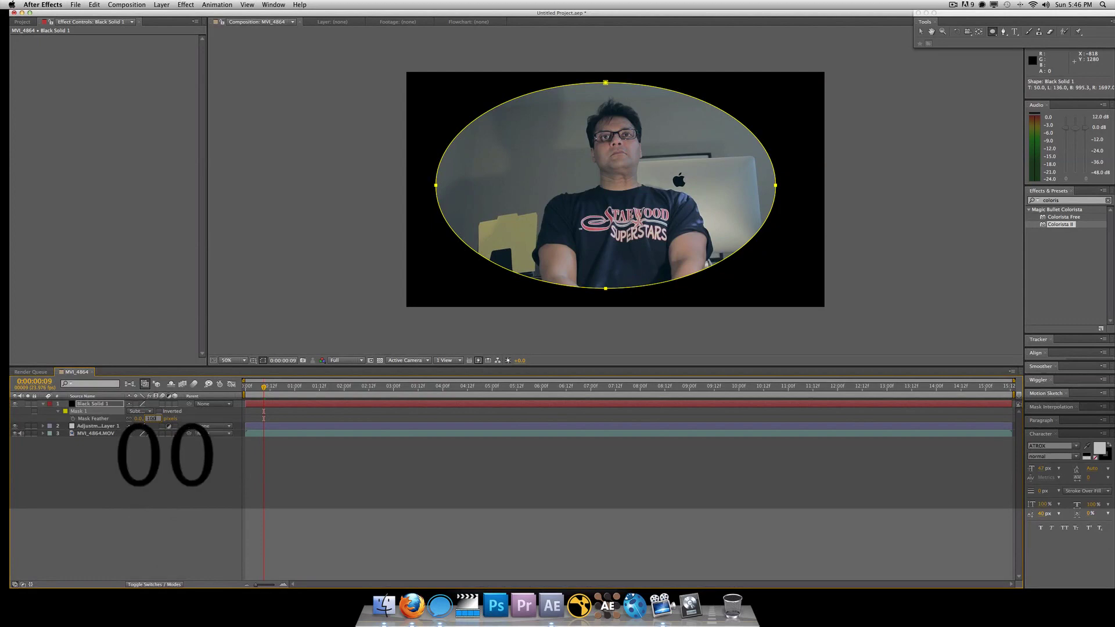
{"action": "key", "text": "Return"}
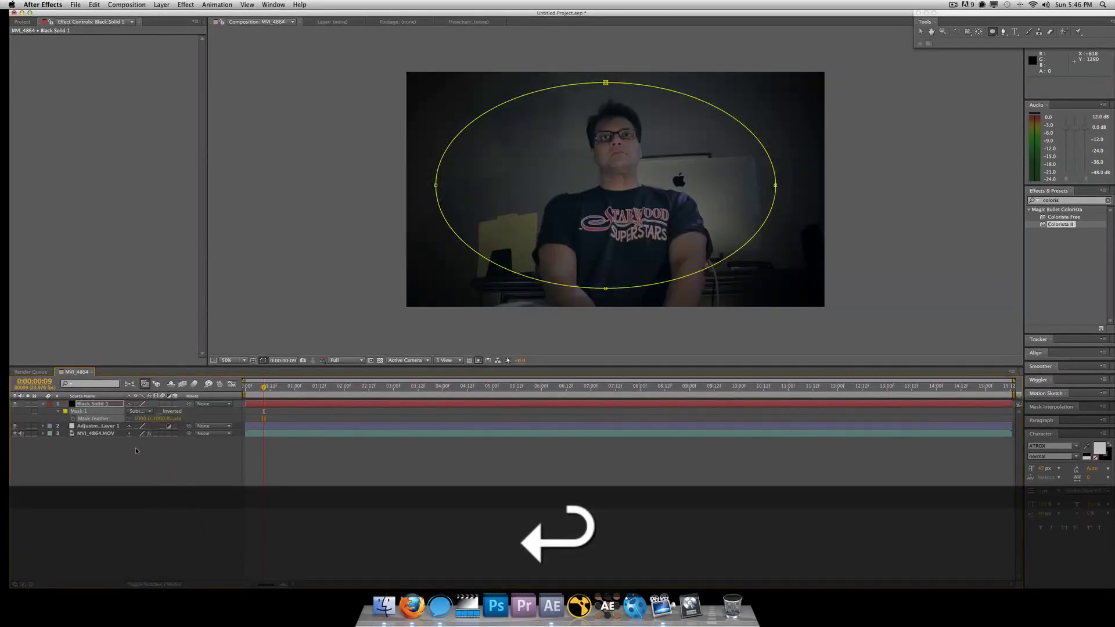
Set the black solid's opacity to 35% and deselect everything to preview the vignette.
{"action": "key", "text": "t"}
{"action": "left_click", "coordinate": [137, 411]}
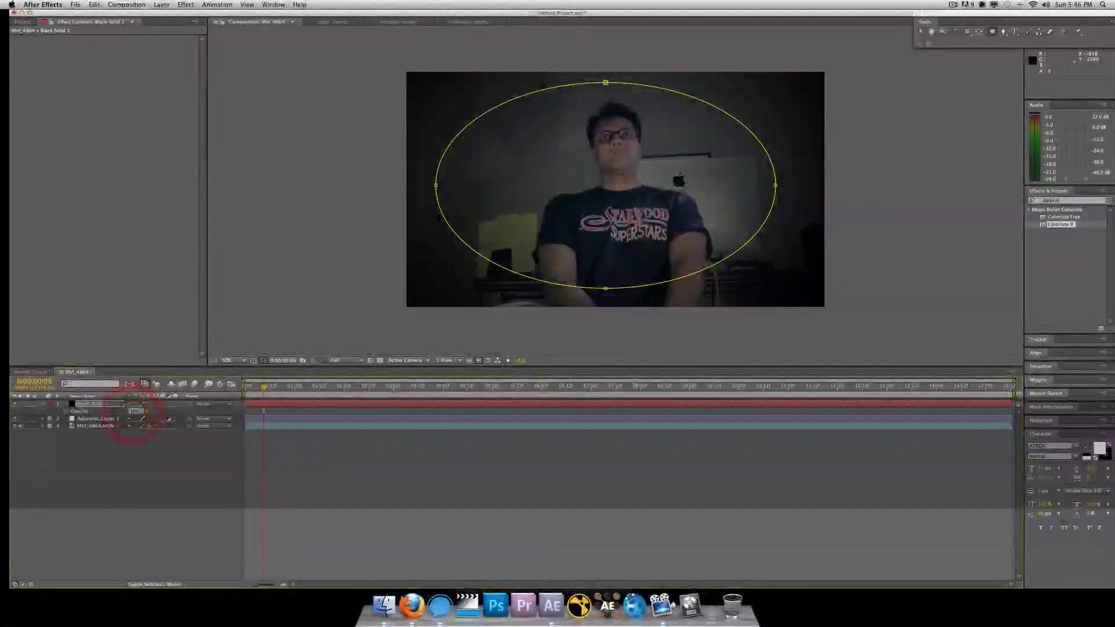
{"action": "type", "text": "35"}
{"action": "key", "text": "Return"}
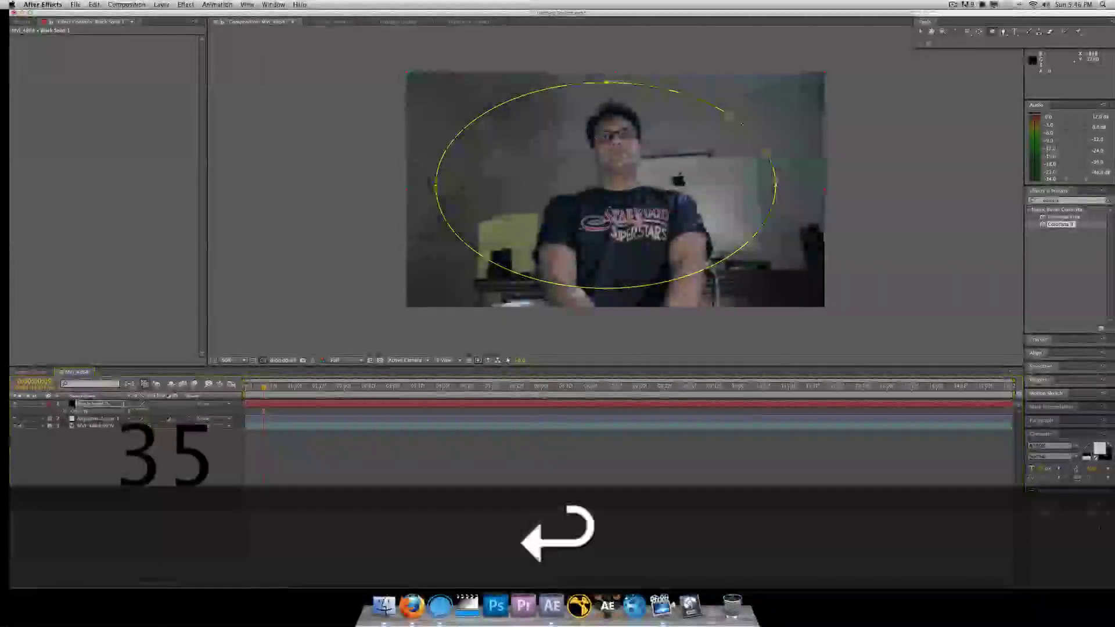
{"action": "left_click", "coordinate": [921, 32]}
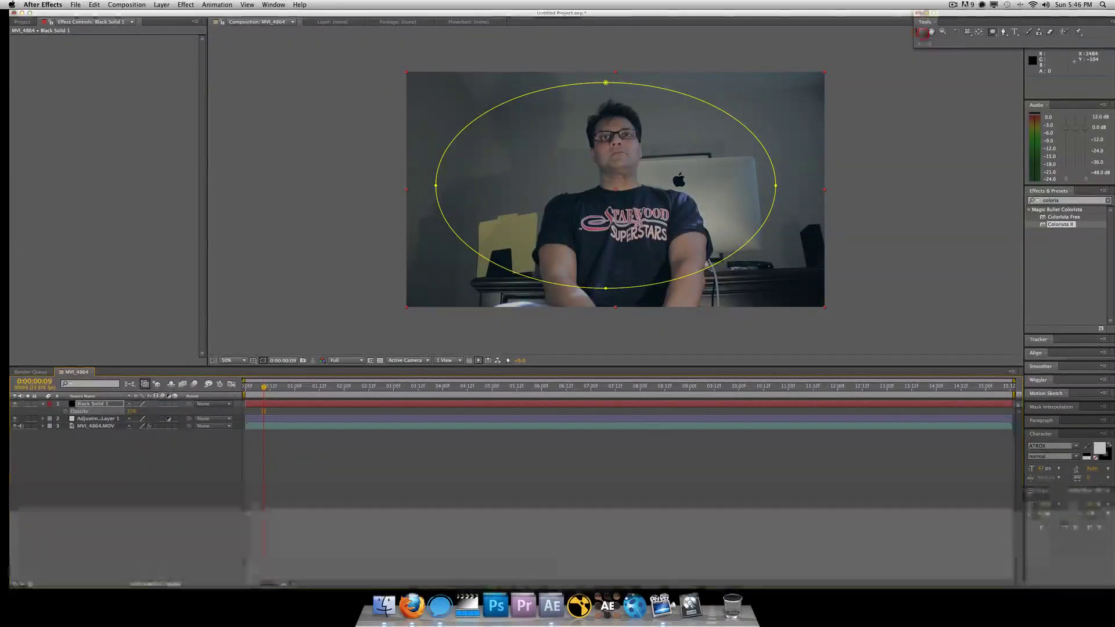
{"action": "left_click", "coordinate": [939, 157]}
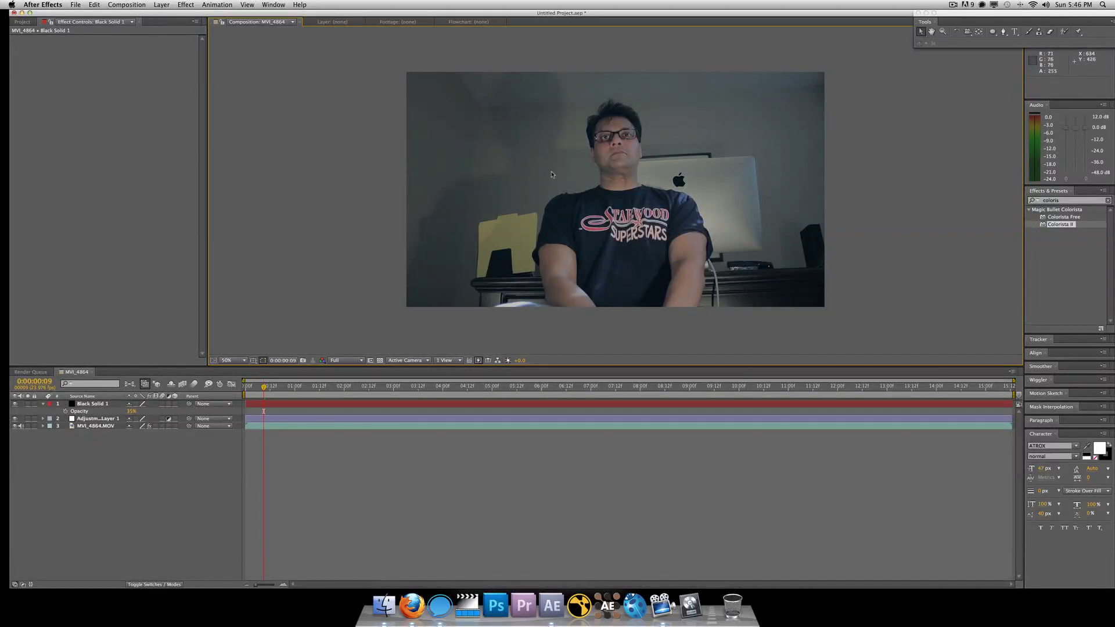
{"action": "left_click", "coordinate": [128, 411]}
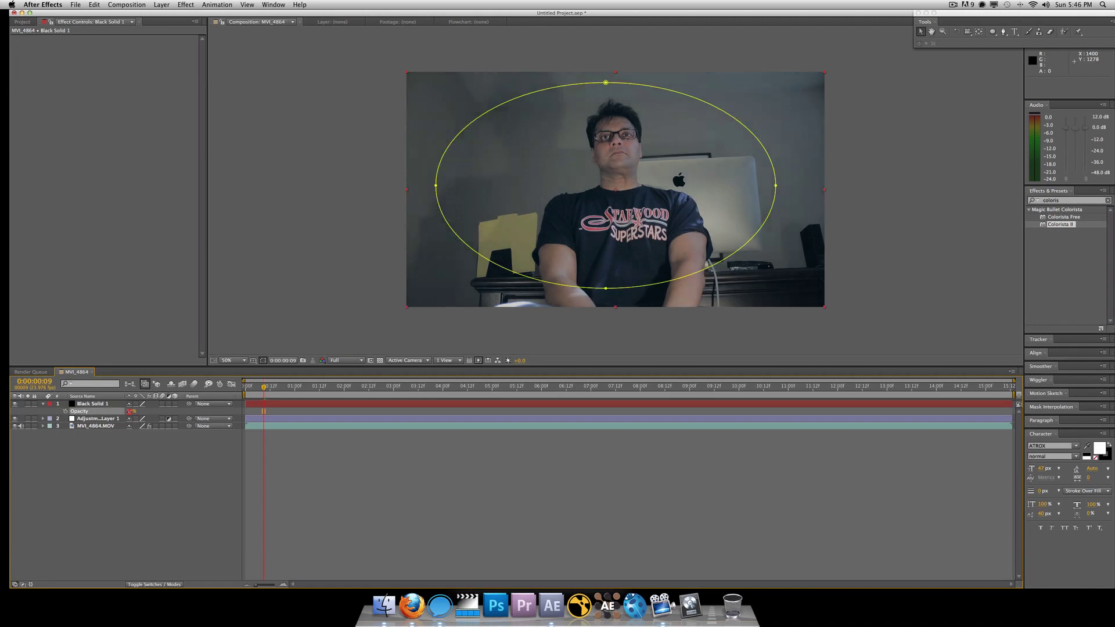
{"action": "left_click", "coordinate": [460, 490]}
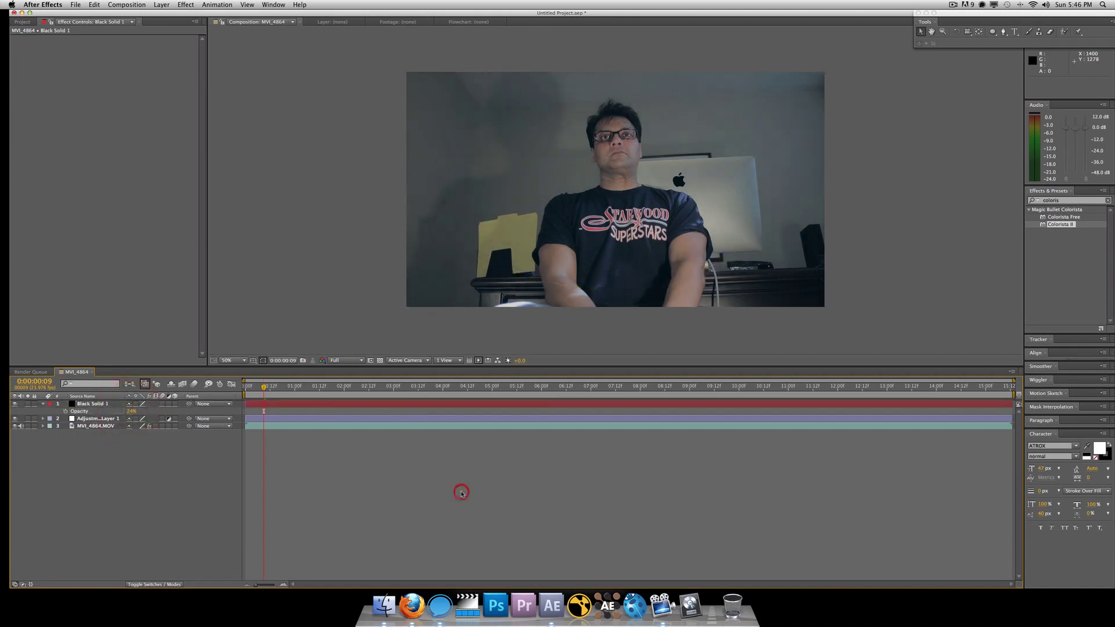
Launch Photoshop CS5.1 from the Dock, then switch back to the After Effects composition.
{"action": "left_click", "coordinate": [493, 620]}
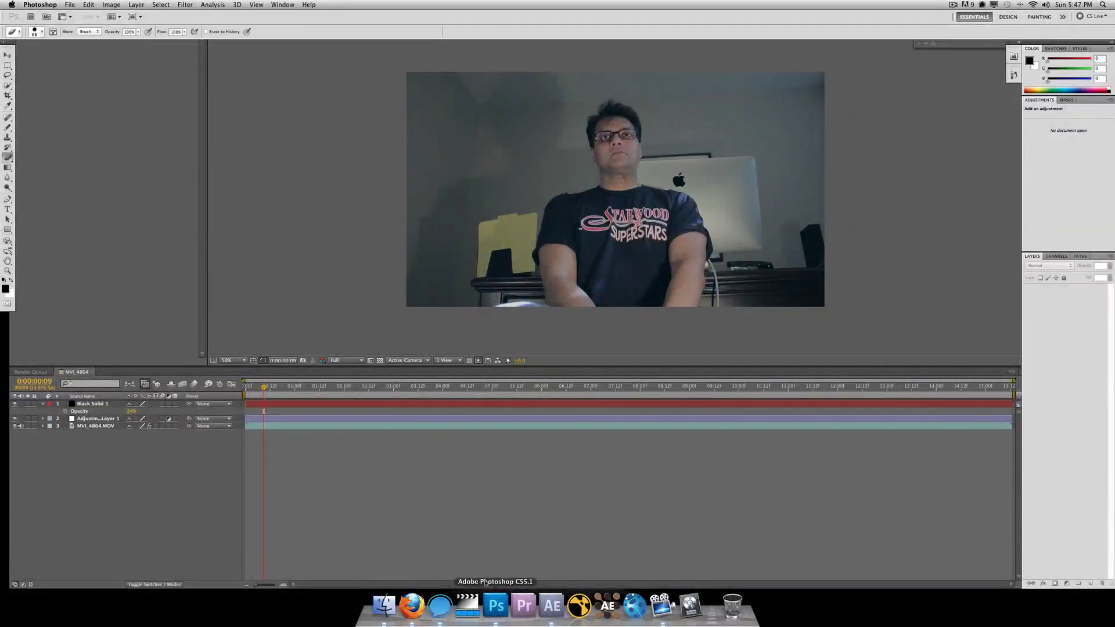
{"action": "left_click", "coordinate": [129, 3]}
{"action": "left_click", "coordinate": [373, 510]}
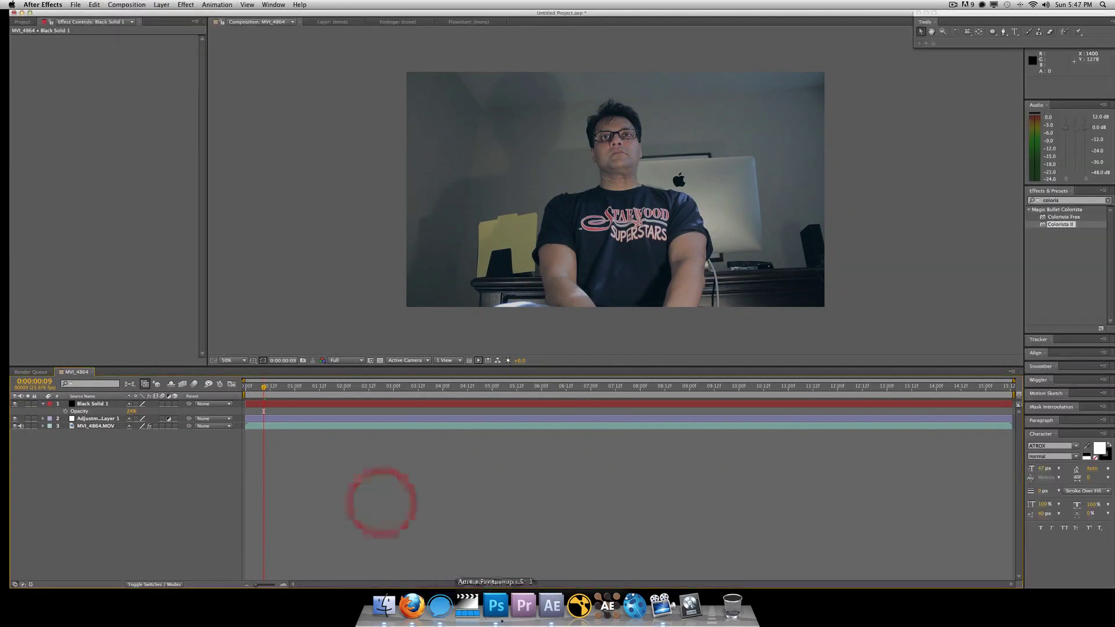
{"action": "right_click", "coordinate": [495, 616]}
{"action": "left_click", "coordinate": [511, 573]}
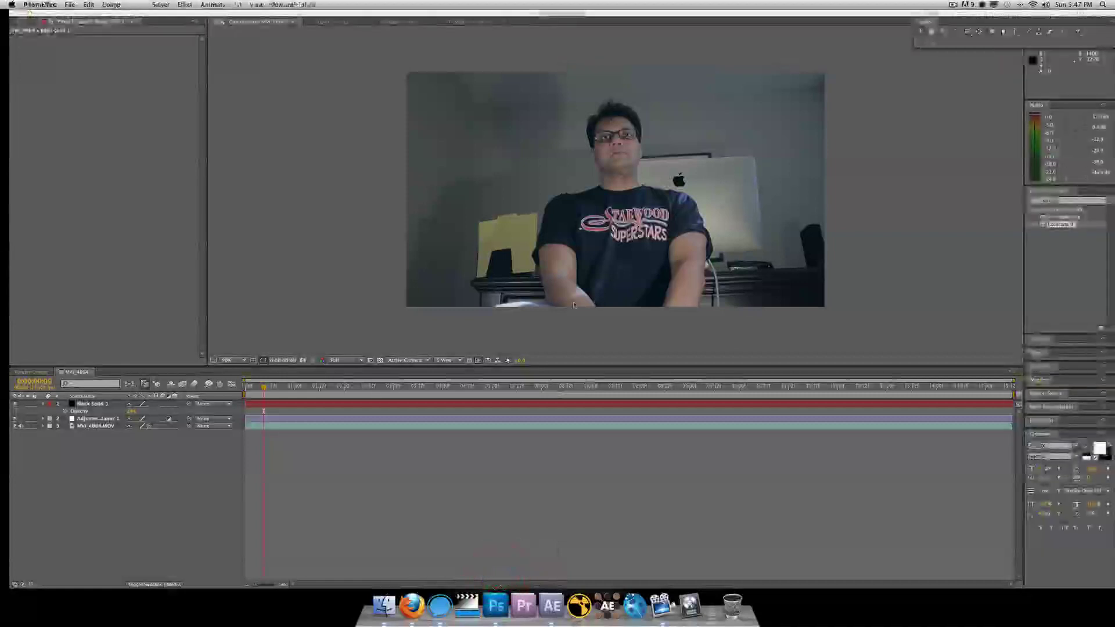
{"action": "left_click", "coordinate": [307, 486]}
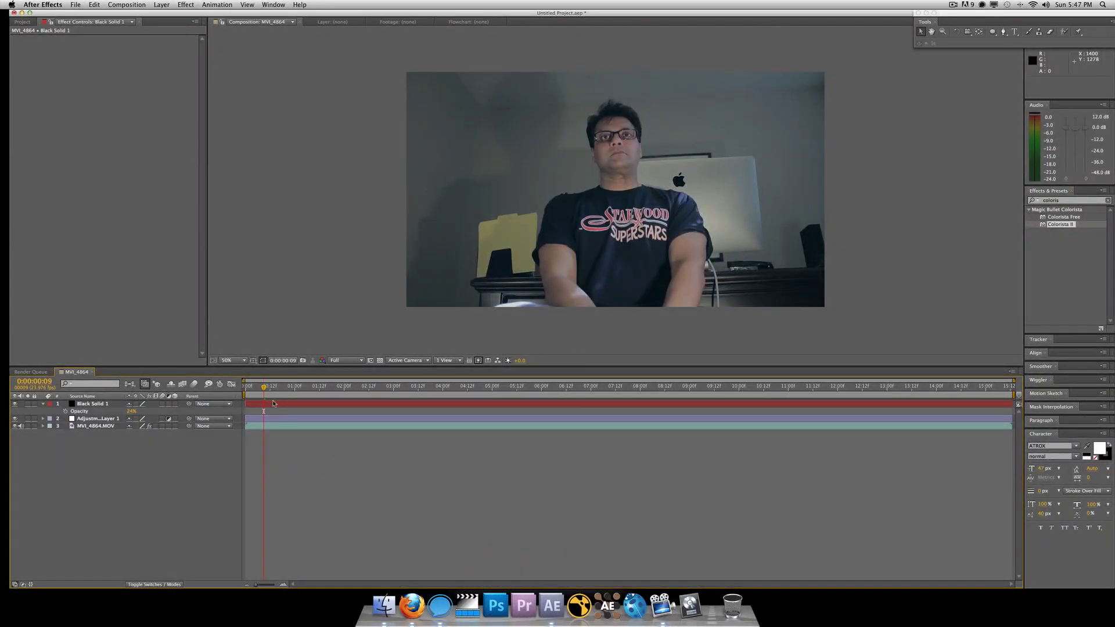
View Black Solid 1 in the Layer viewer, return to the Comp view, and turn its visibility off.
{"action": "left_click", "coordinate": [268, 404]}
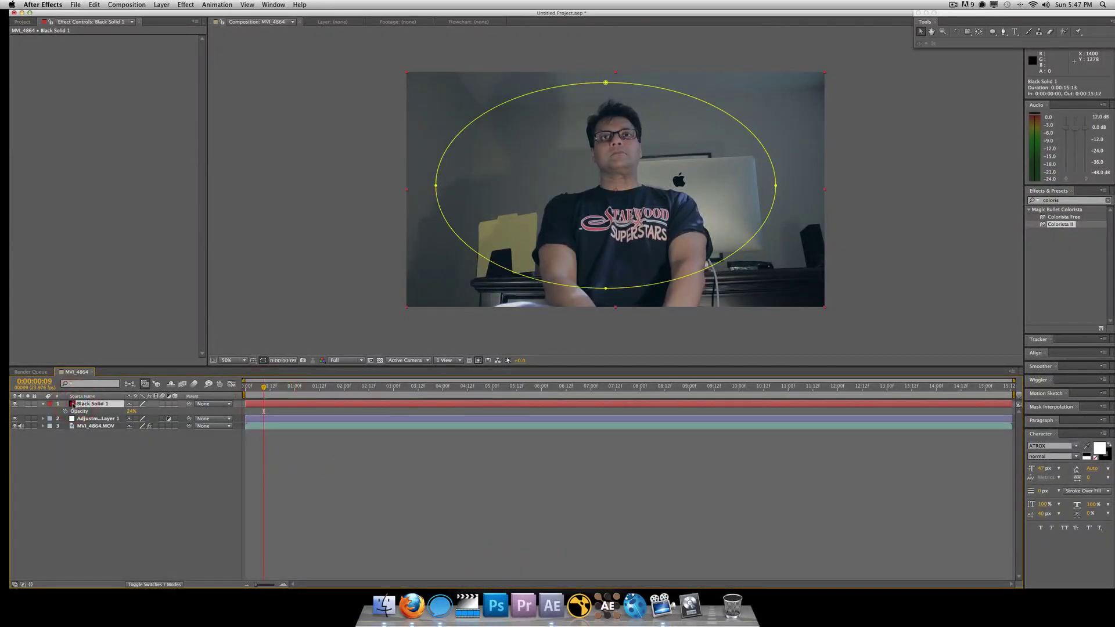
{"action": "left_click", "coordinate": [72, 404]}
{"action": "right_click", "coordinate": [305, 402]}
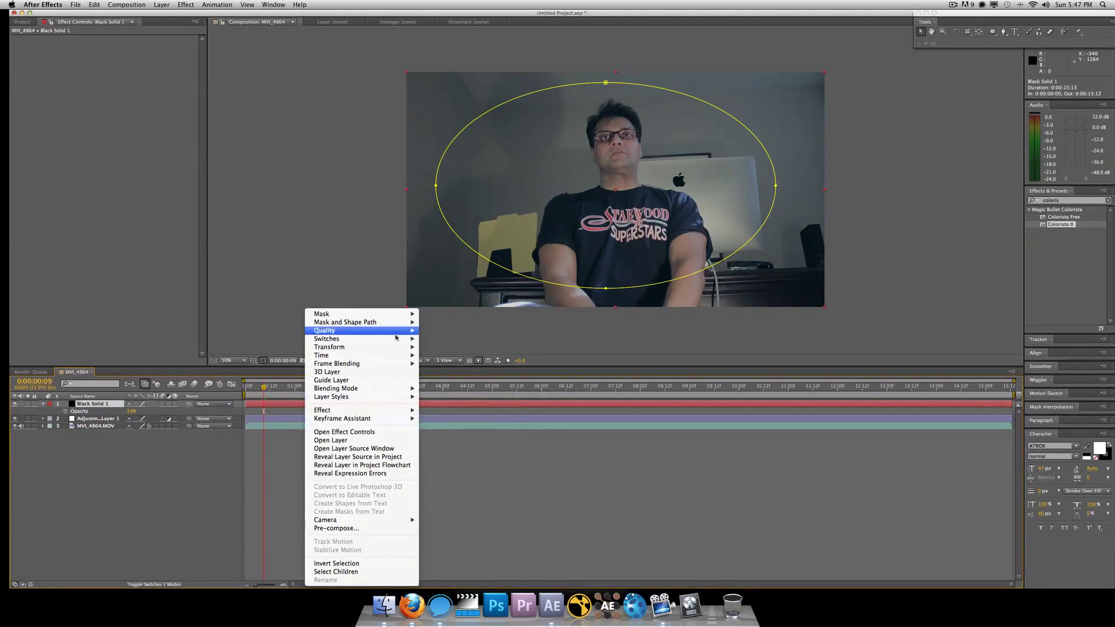
{"action": "mouse_move", "coordinate": [398, 342]}
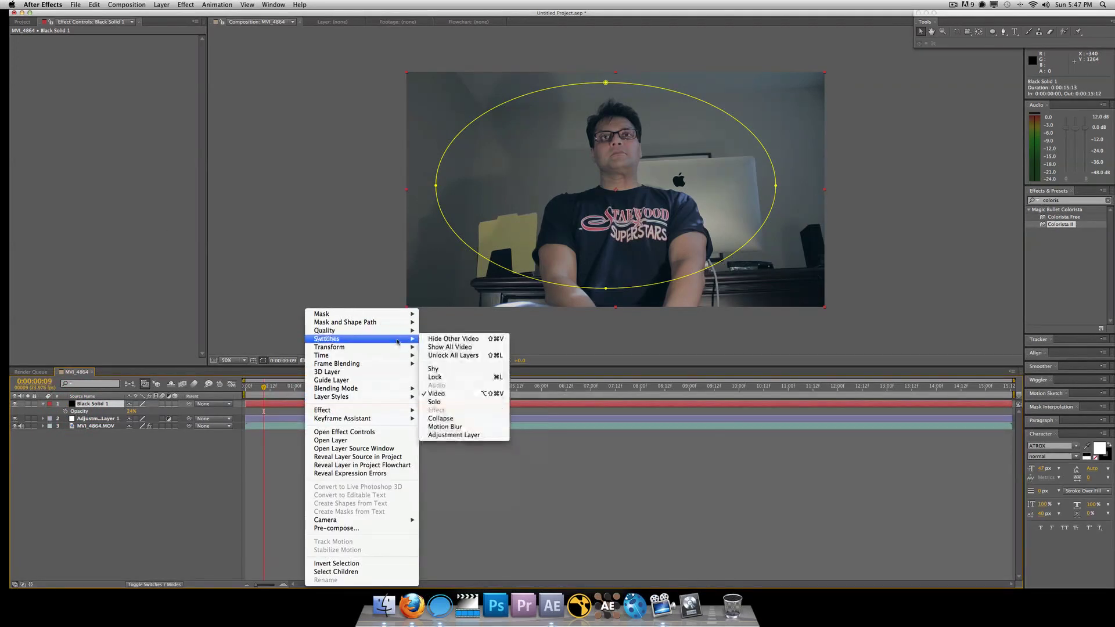
{"action": "left_click", "coordinate": [281, 290]}
{"action": "double_click", "coordinate": [75, 405]}
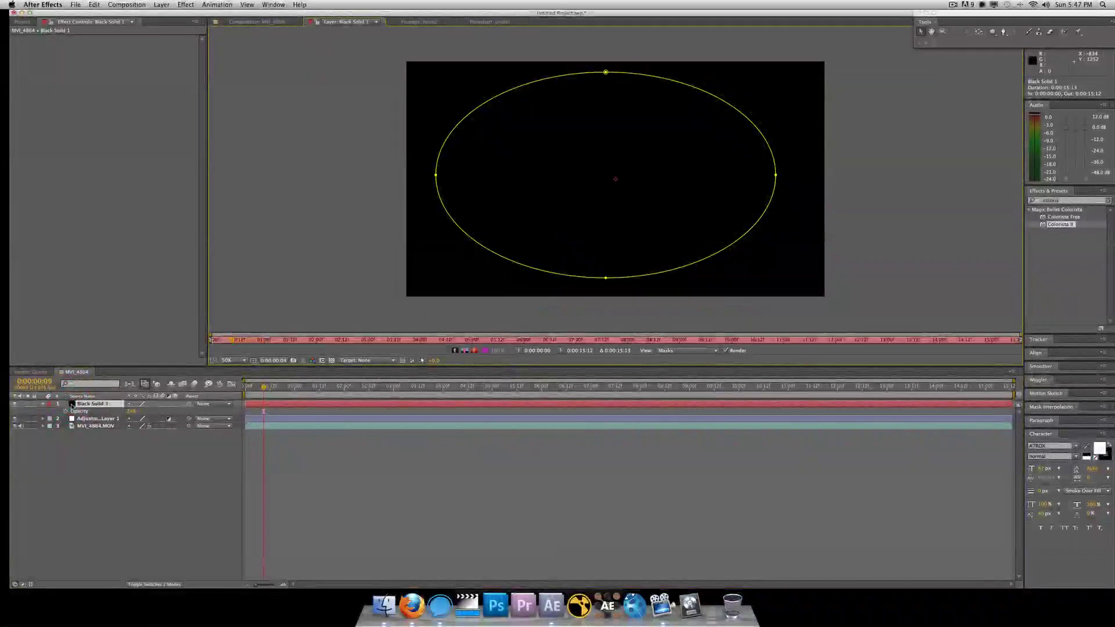
{"action": "left_click", "coordinate": [250, 23]}
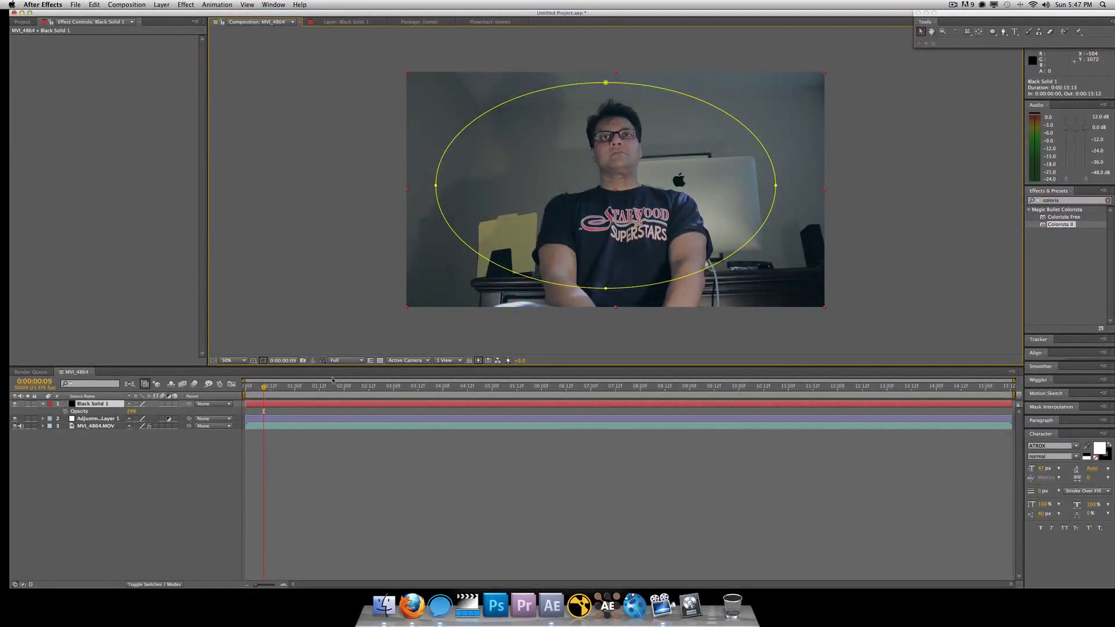
{"action": "left_click", "coordinate": [14, 403]}
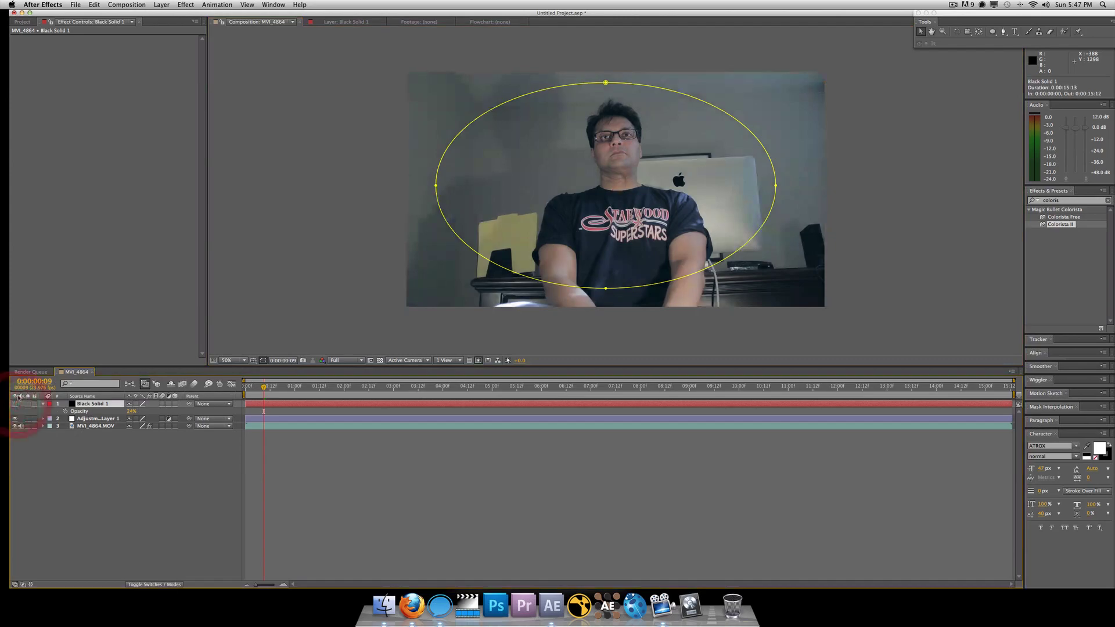
Create a new full-frame solid coloured a darker deep royal blue.
{"action": "key", "text": "super+y"}
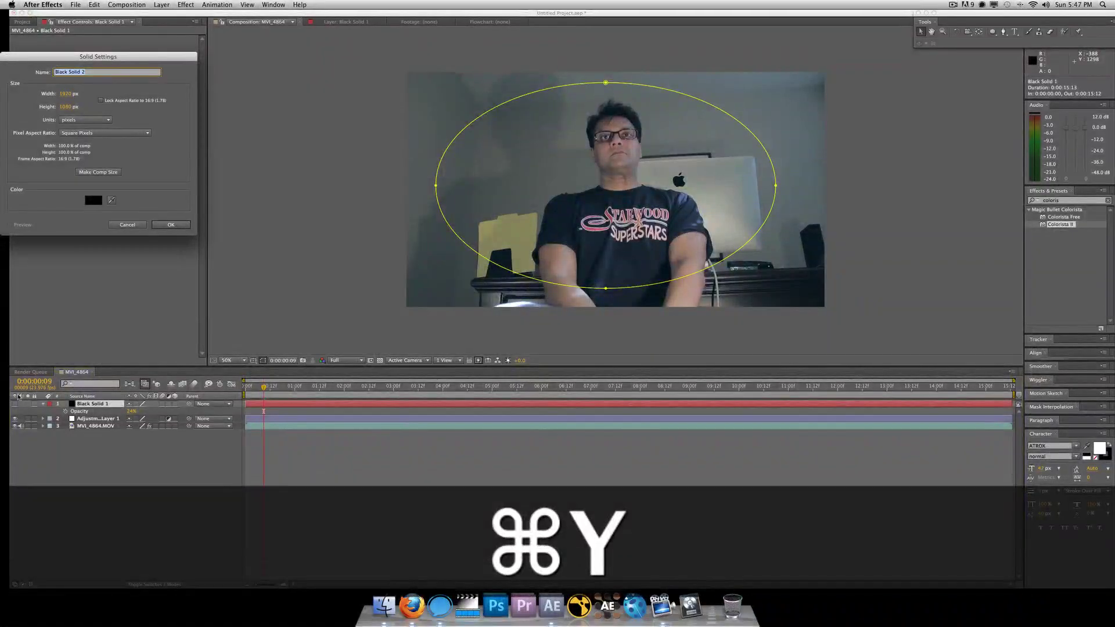
{"action": "left_click", "coordinate": [94, 202]}
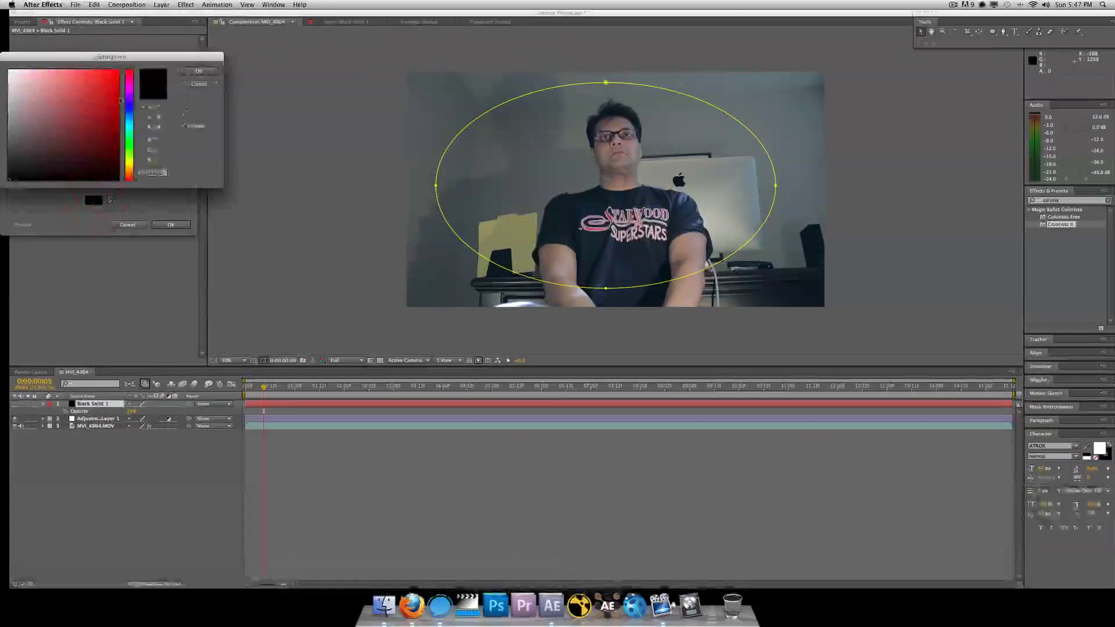
{"action": "left_click_drag", "start_coordinate": [133, 129], "coordinate": [286, 15]}
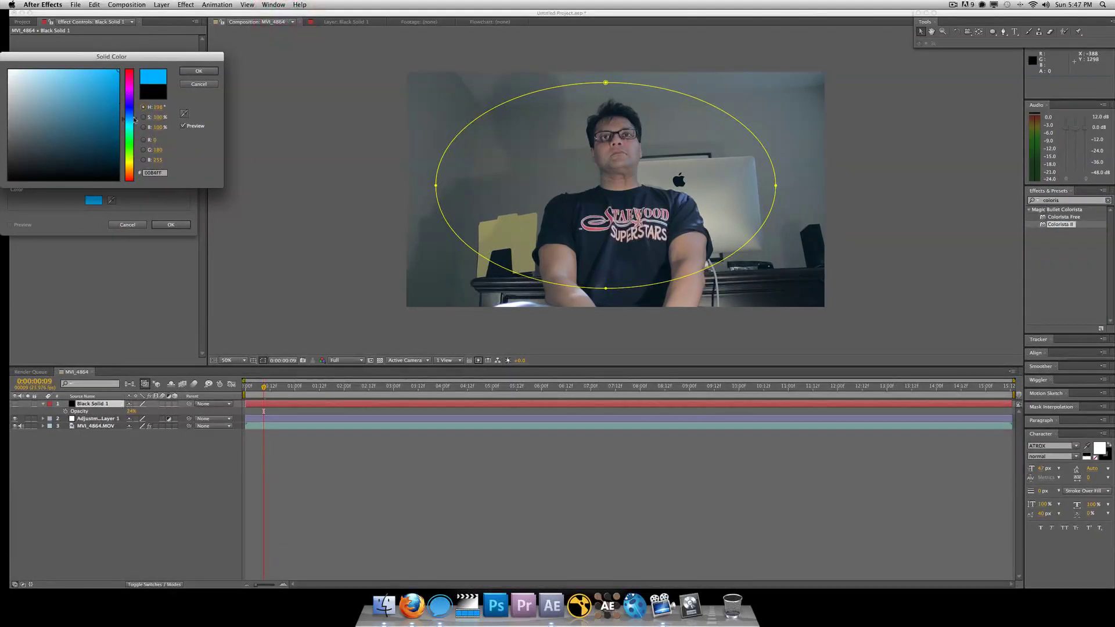
{"action": "left_click", "coordinate": [93, 112]}
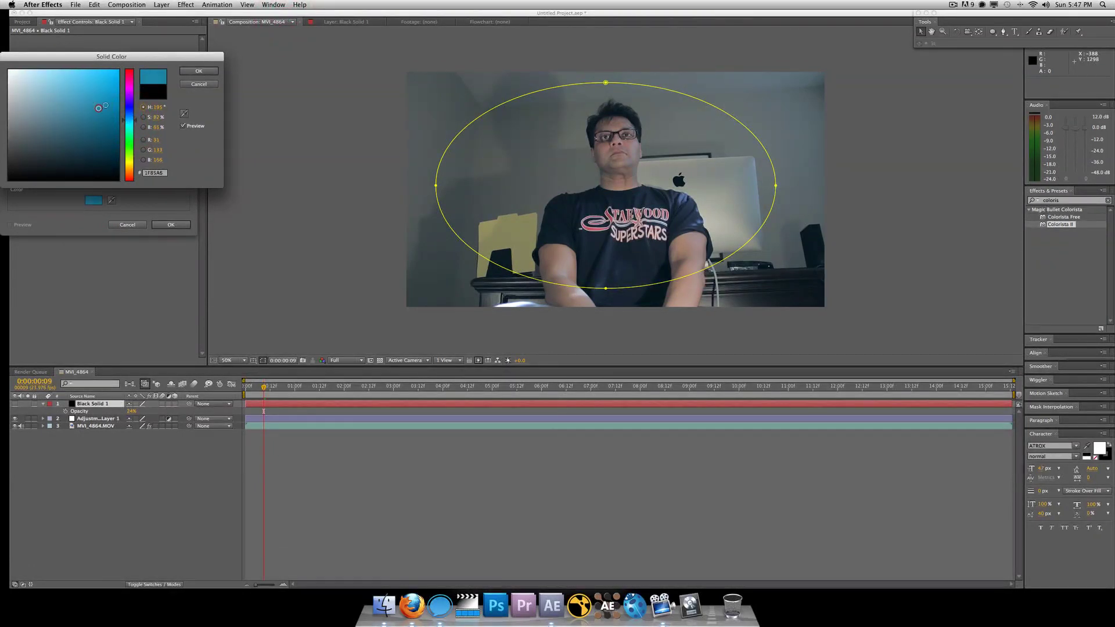
{"action": "left_click", "coordinate": [203, 70]}
{"action": "left_click", "coordinate": [173, 225]}
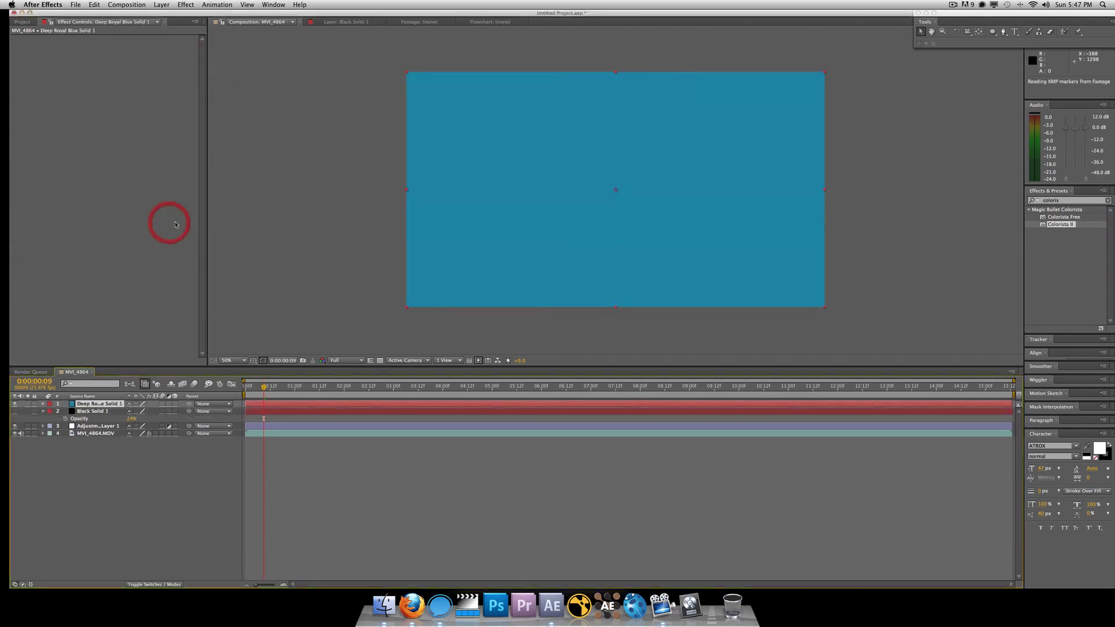
Draw an oval mask over the subject on the blue solid and set it to Subtract.
{"action": "left_click", "coordinate": [991, 32]}
{"action": "left_click_drag", "start_coordinate": [467, 100], "coordinate": [772, 281]}
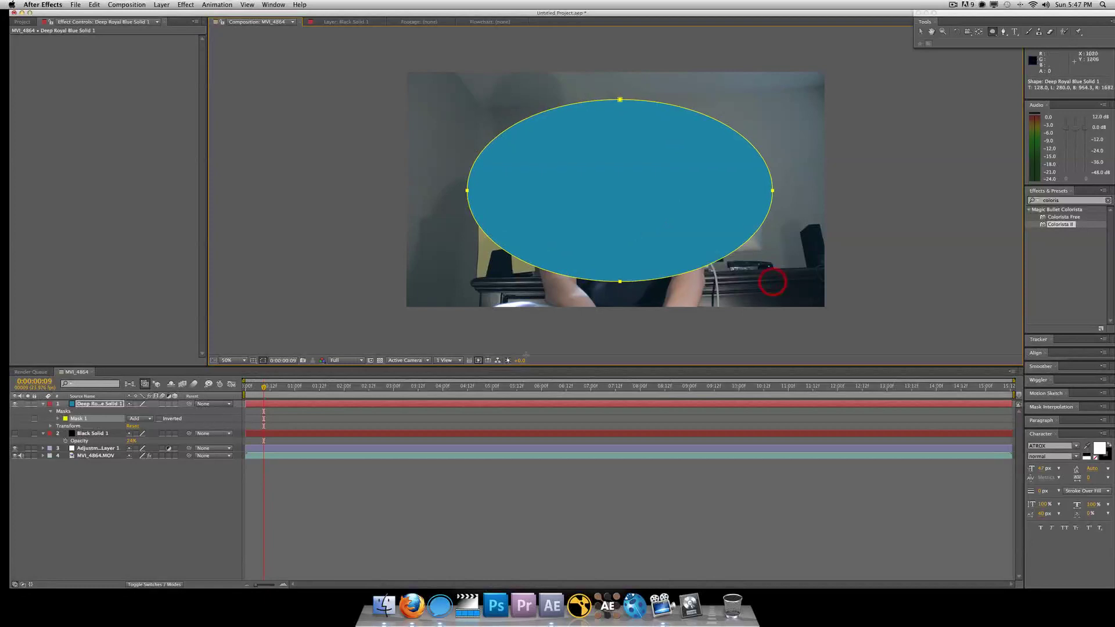
{"action": "left_click", "coordinate": [98, 403]}
{"action": "left_click", "coordinate": [140, 418]}
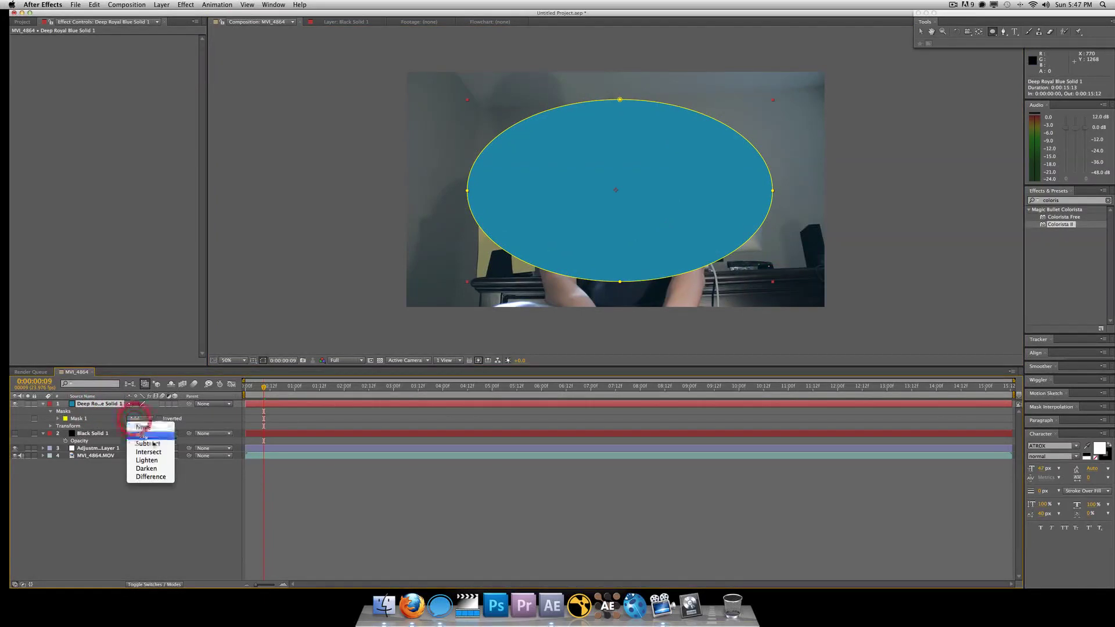
{"action": "left_click", "coordinate": [148, 444]}
Feather the blue solid's mask to 1000 pixels and lower its opacity.
{"action": "key", "text": "f"}
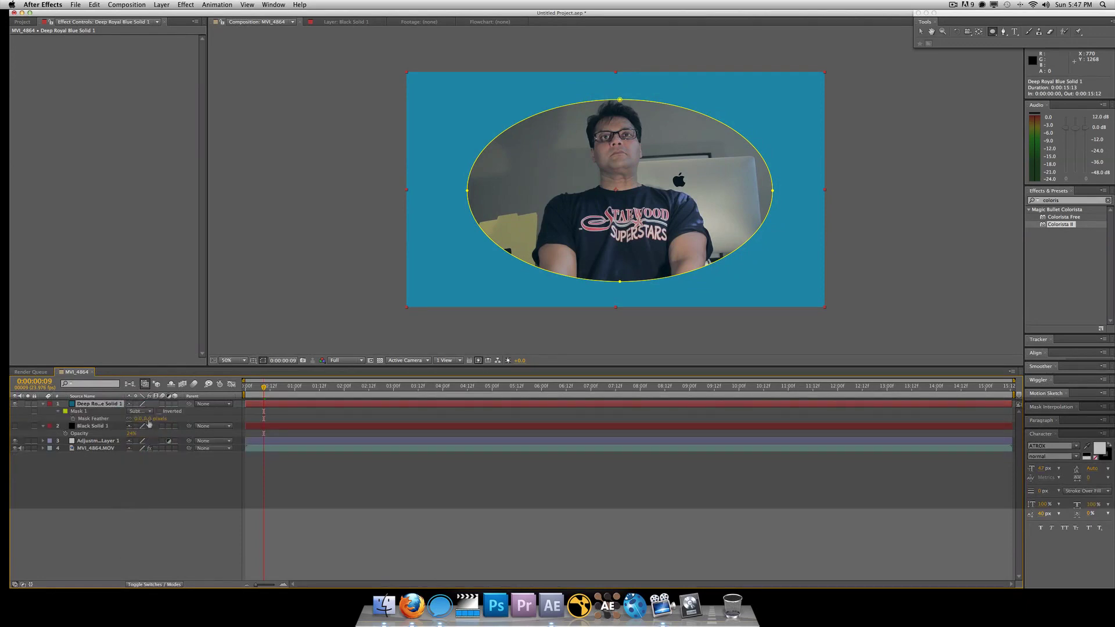
{"action": "left_click_drag", "start_coordinate": [149, 423], "coordinate": [207, 424]}
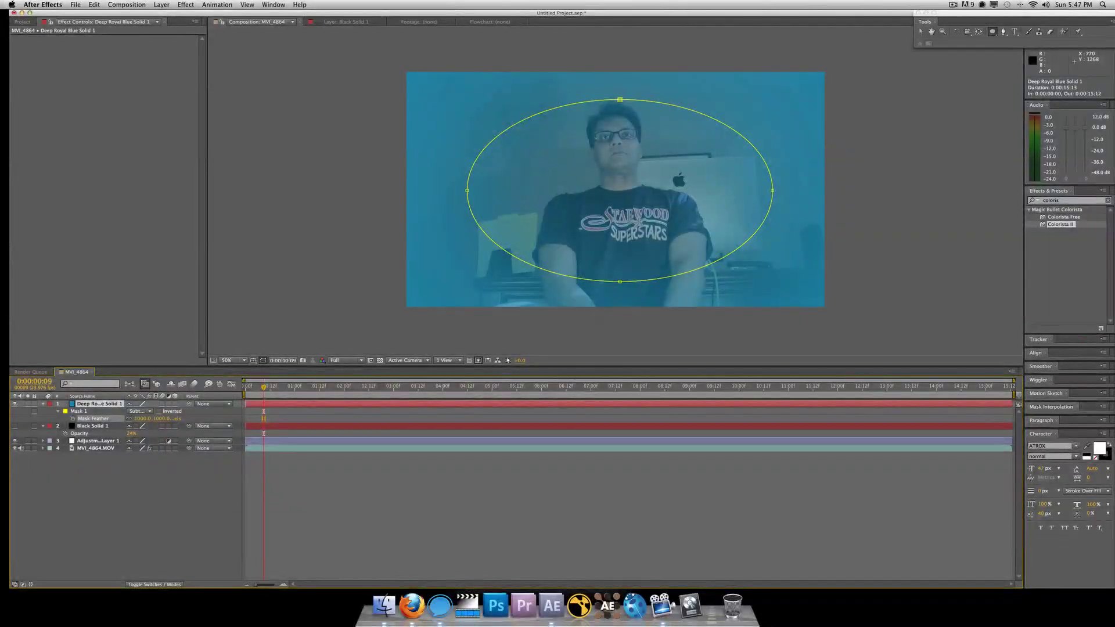
{"action": "key", "text": "t"}
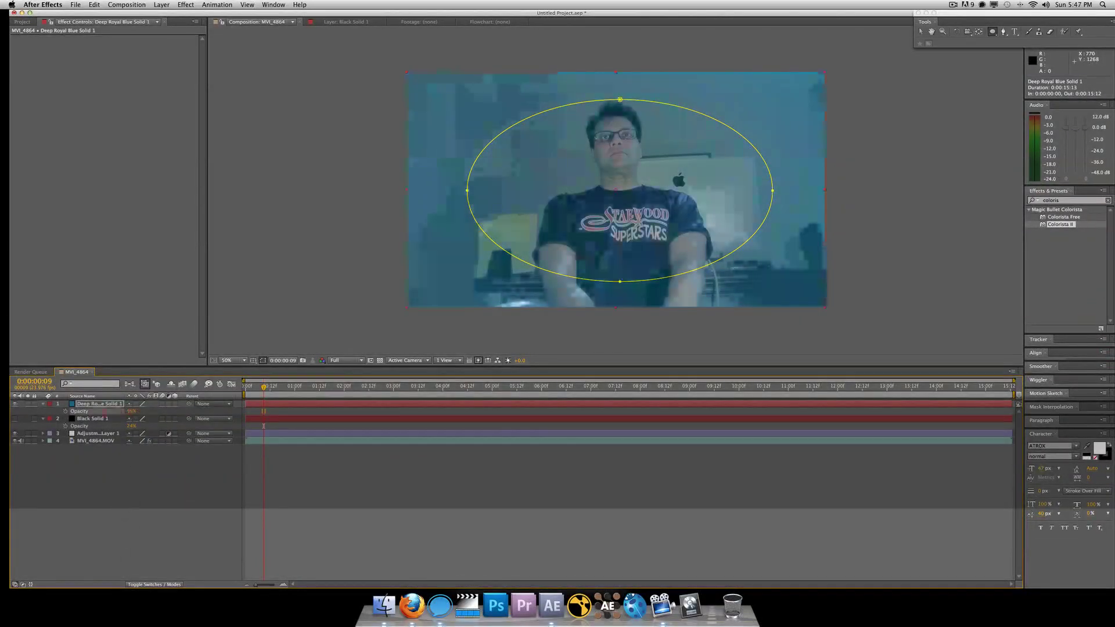
{"action": "left_click_drag", "start_coordinate": [131, 411], "coordinate": [88, 411]}
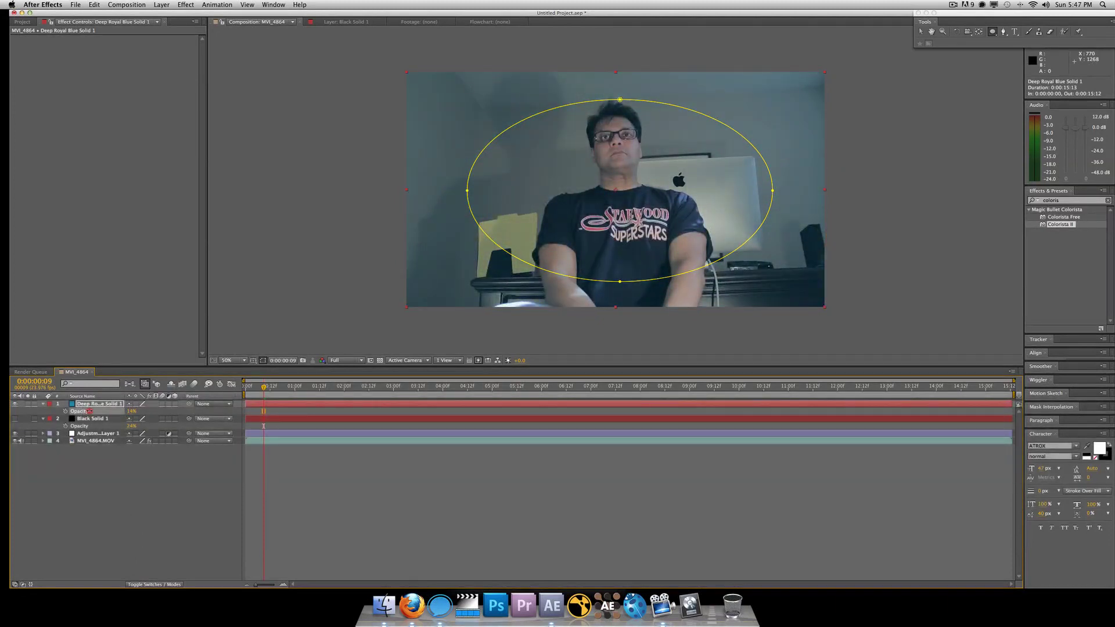
{"action": "key", "text": "shift+m"}
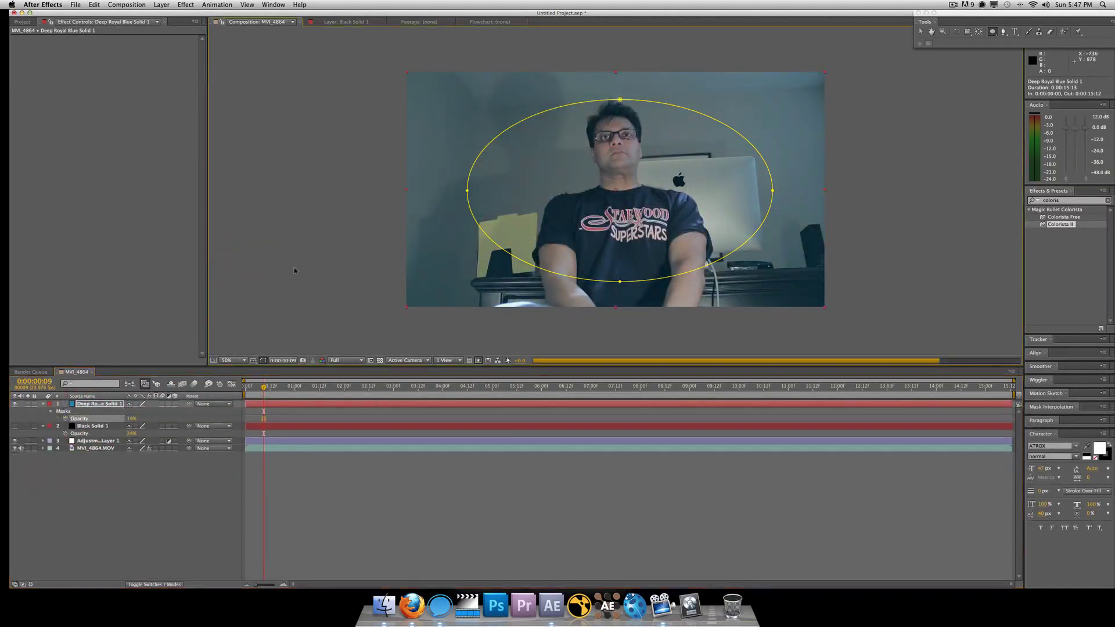
{"action": "left_click", "coordinate": [921, 31]}
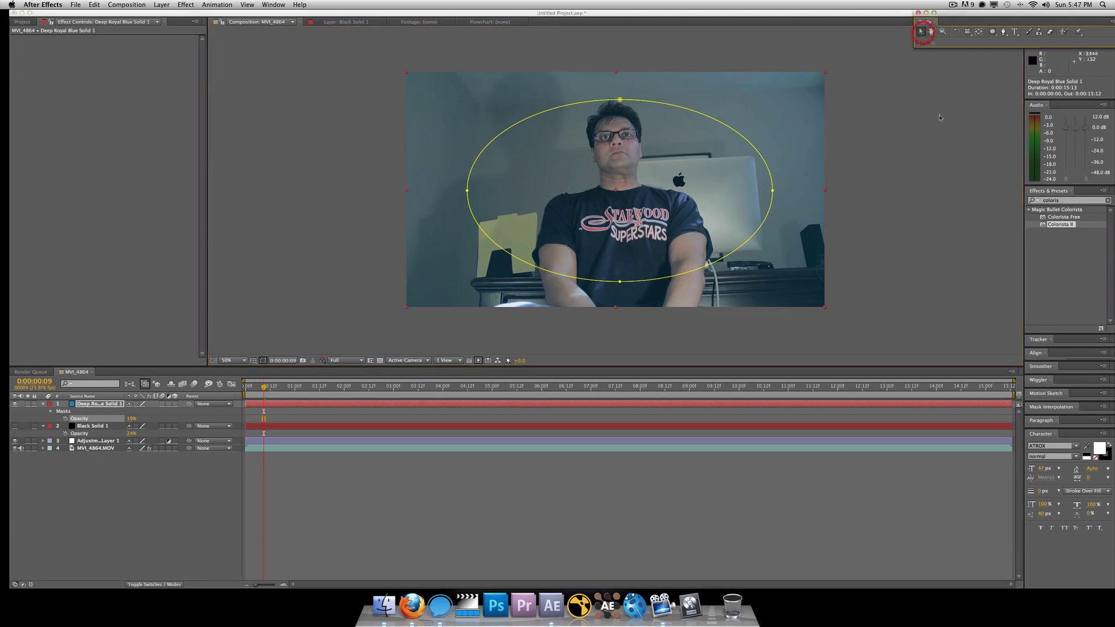
{"action": "left_click", "coordinate": [938, 119]}
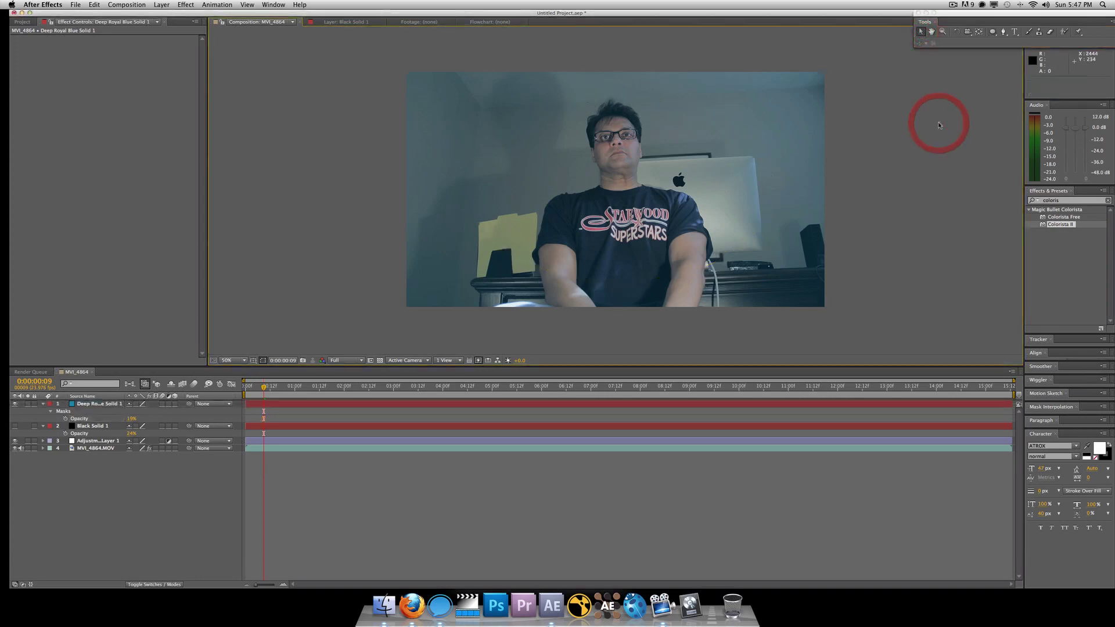
Delete Deep Royal Blue Solid 1 and make Black Solid 1 visible again.
{"action": "left_click", "coordinate": [94, 403]}
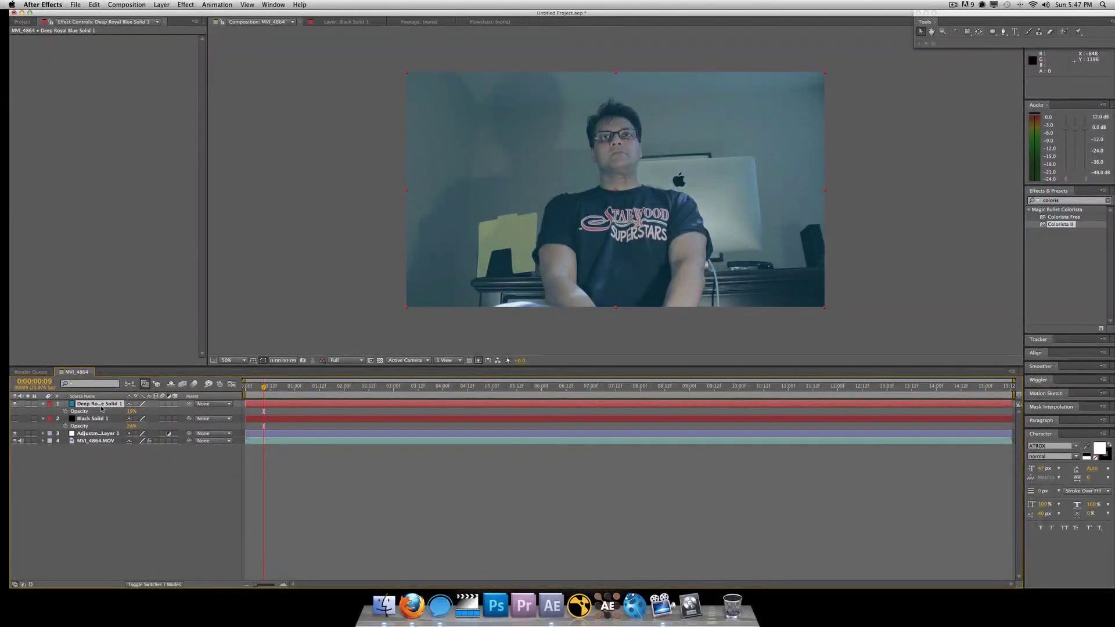
{"action": "key", "text": "Delete"}
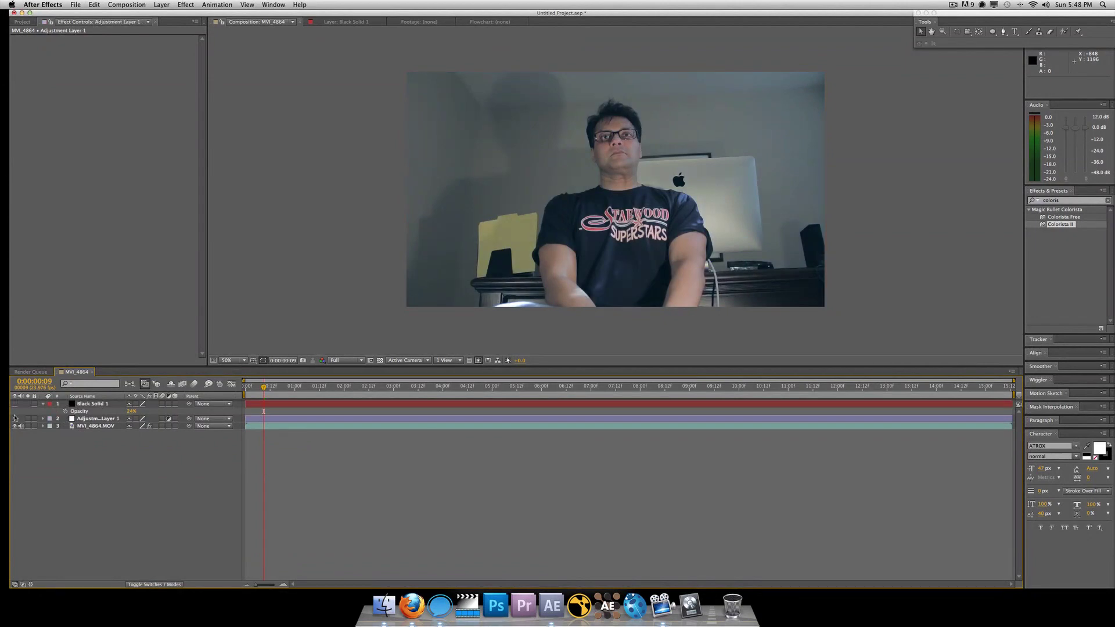
{"action": "left_click", "coordinate": [15, 404]}
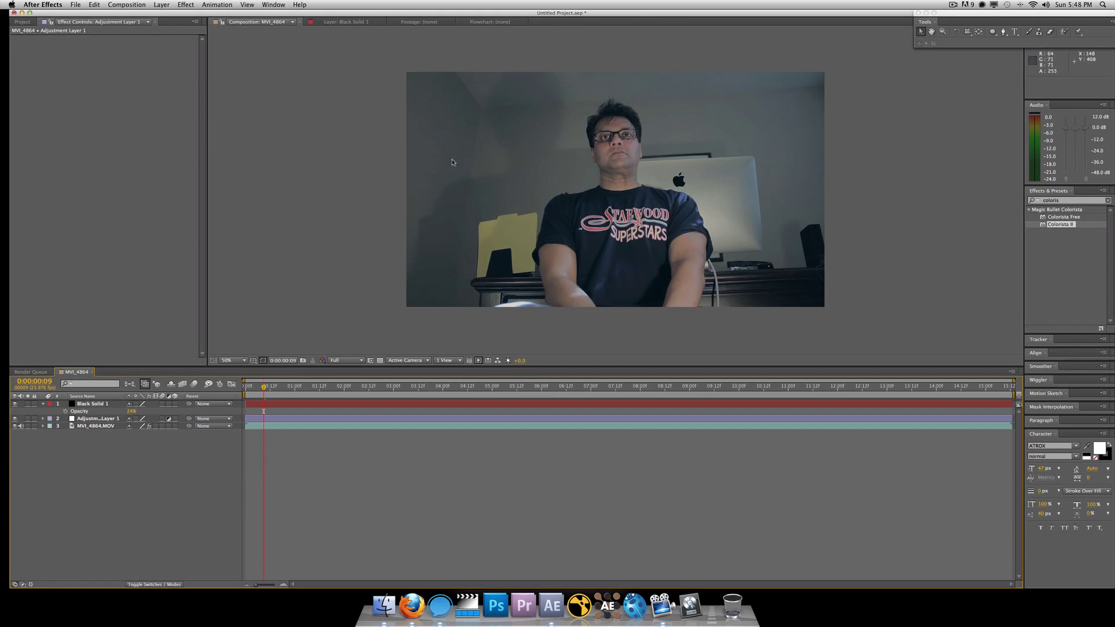
{"action": "key", "text": "comma"}
{"action": "key", "text": "period"}
{"action": "key", "text": "period"}
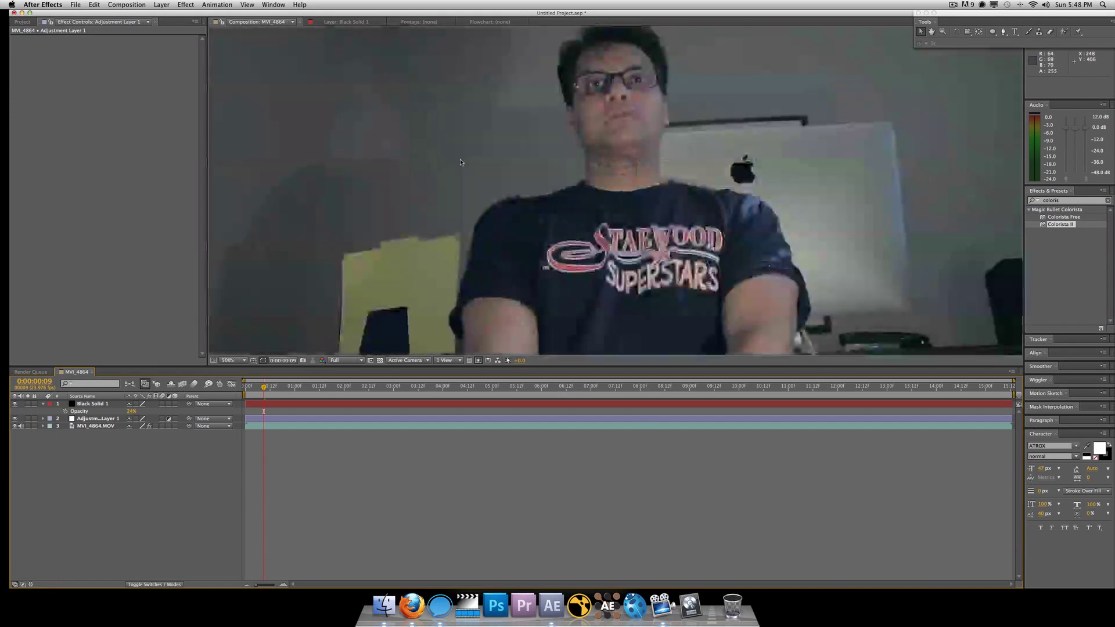
{"action": "key", "text": "comma"}
{"action": "key", "text": "comma"}
{"action": "key", "text": "comma"}
{"action": "key", "text": "comma"}
{"action": "key", "text": "comma"}
{"action": "key", "text": "period"}
{"action": "key", "text": "period"}
{"action": "key", "text": "period"}
{"action": "key", "text": "period"}
{"action": "key", "text": "period"}
{"action": "key", "text": "period"}
{"action": "key", "text": "period"}
{"action": "key", "text": "comma"}
{"action": "key", "text": "comma"}
{"action": "key", "text": "comma"}
{"action": "key", "text": "comma"}
{"action": "key", "text": "comma"}
{"action": "key", "text": "comma"}
{"action": "key", "text": "comma"}
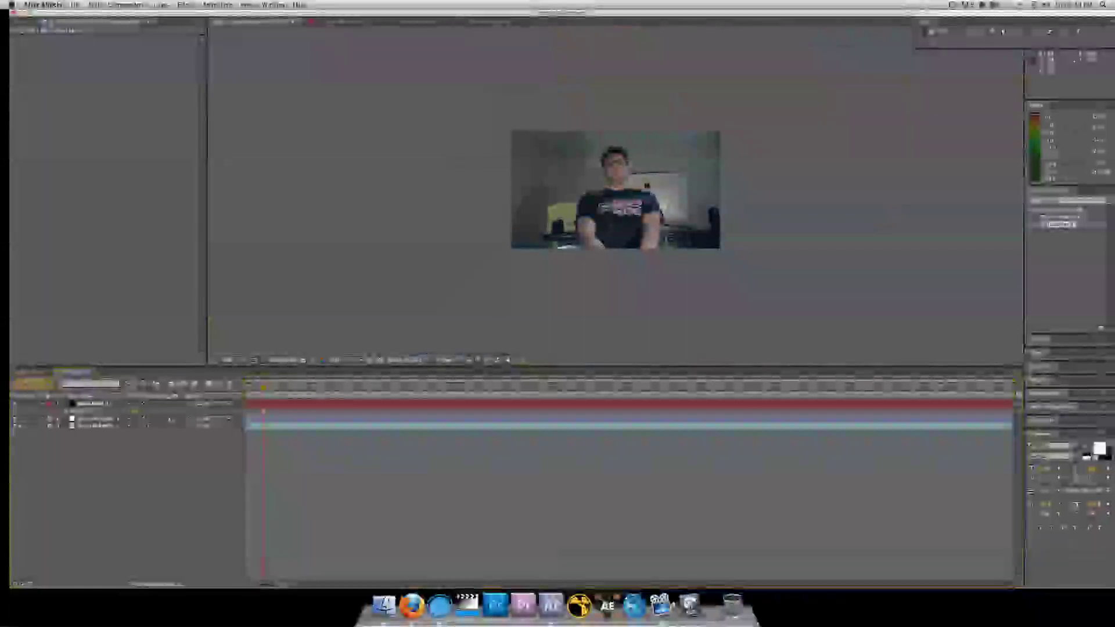
{"action": "key", "text": "period"}
{"action": "key", "text": "period"}
{"action": "key", "text": "period"}
{"action": "key", "text": "period"}
{"action": "key", "text": "period"}
{"action": "key", "text": "period"}
{"action": "key", "text": "period"}
{"action": "key", "text": "comma"}
{"action": "key", "text": "period"}
{"action": "key", "text": "period"}
{"action": "key", "text": "comma"}
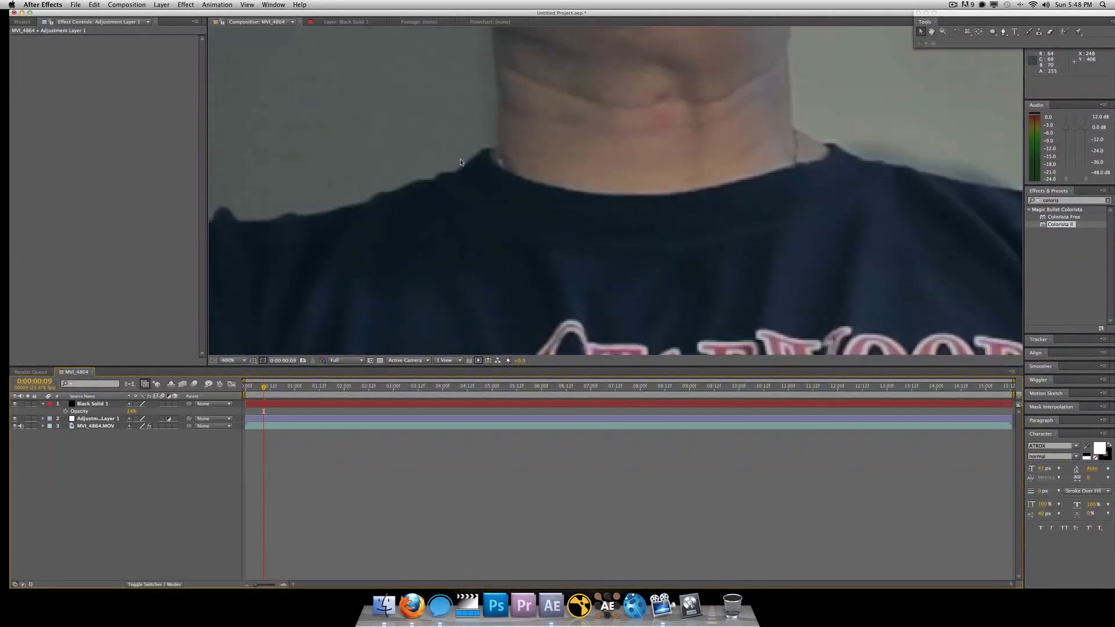
{"action": "key", "text": "comma"}
{"action": "key", "text": "comma"}
{"action": "key", "text": "comma"}
{"action": "key", "text": "comma"}
{"action": "key", "text": "comma"}
{"action": "key", "text": "comma"}
{"action": "key", "text": "comma"}
{"action": "key", "text": "comma"}
{"action": "key", "text": "comma"}
{"action": "key", "text": "comma"}
{"action": "key", "text": "comma"}
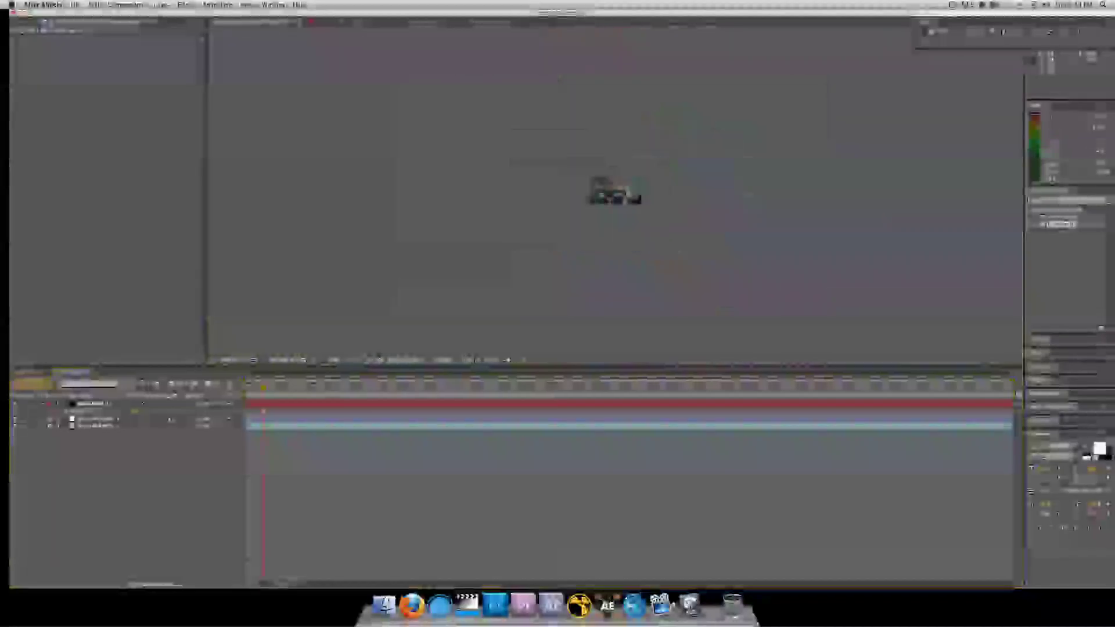
{"action": "key", "text": "period"}
{"action": "key", "text": "period"}
{"action": "key", "text": "period"}
{"action": "key", "text": "period"}
{"action": "key", "text": "period"}
{"action": "key", "text": "period"}
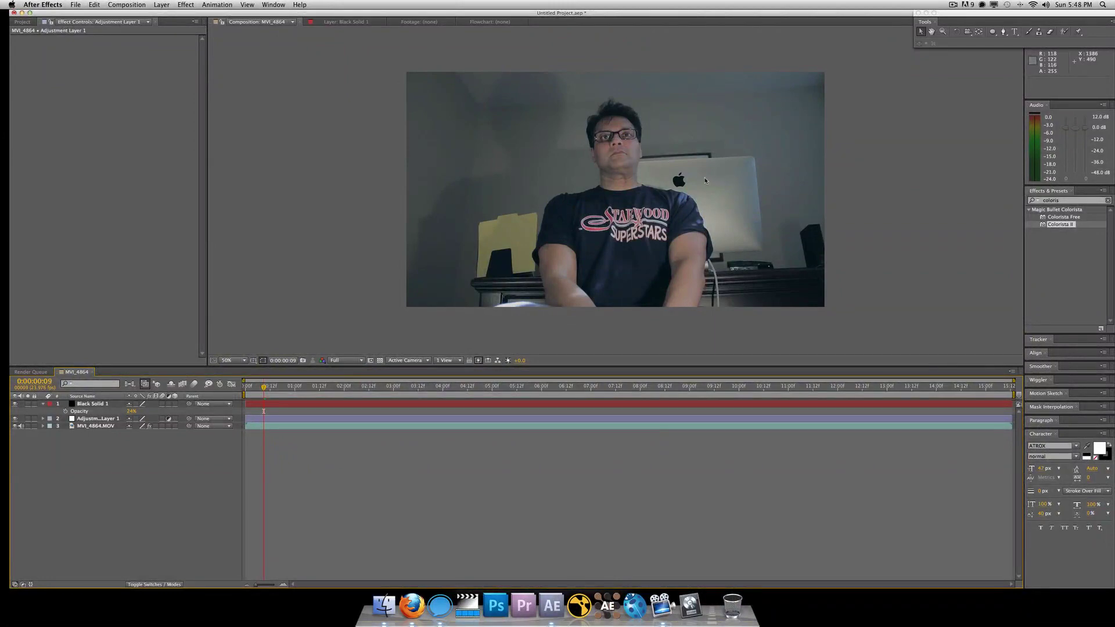